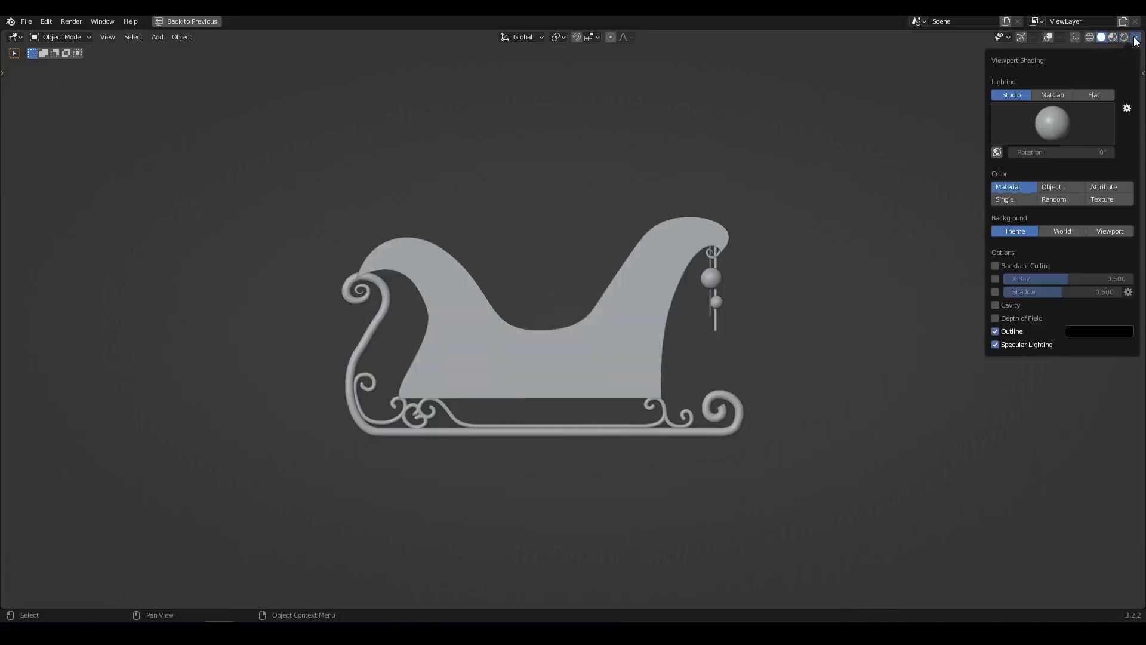
# Set the solid viewport shading to flat lighting with a single black colour for all objects
pyautogui.click(1094, 96)
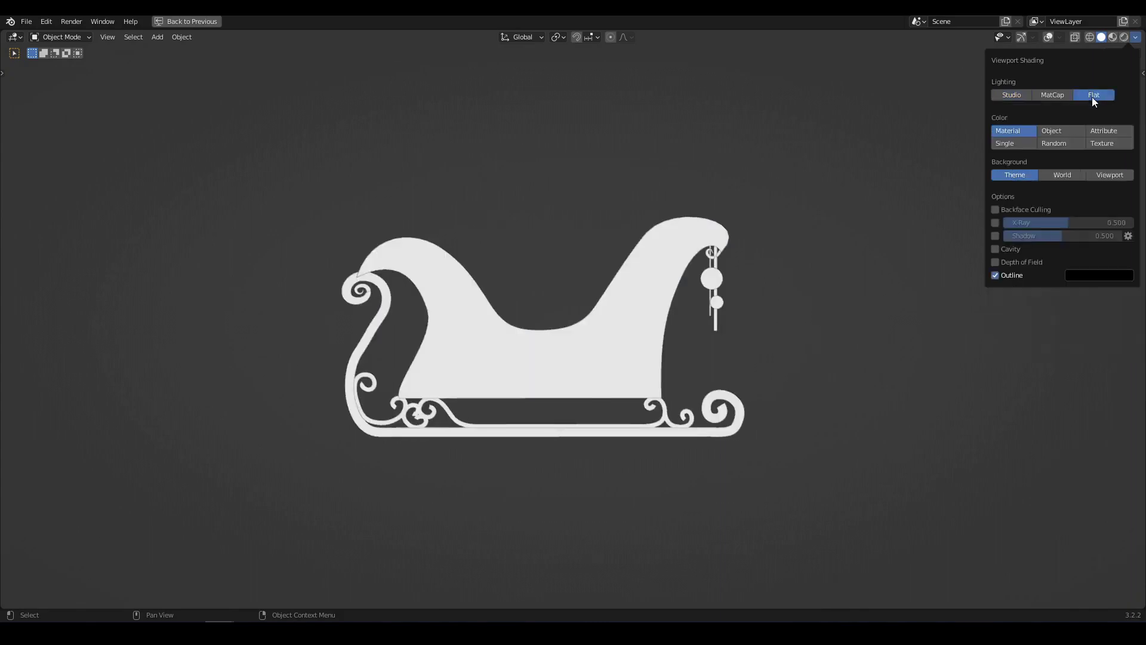
pyautogui.click(1015, 144)
pyautogui.click(1045, 159)
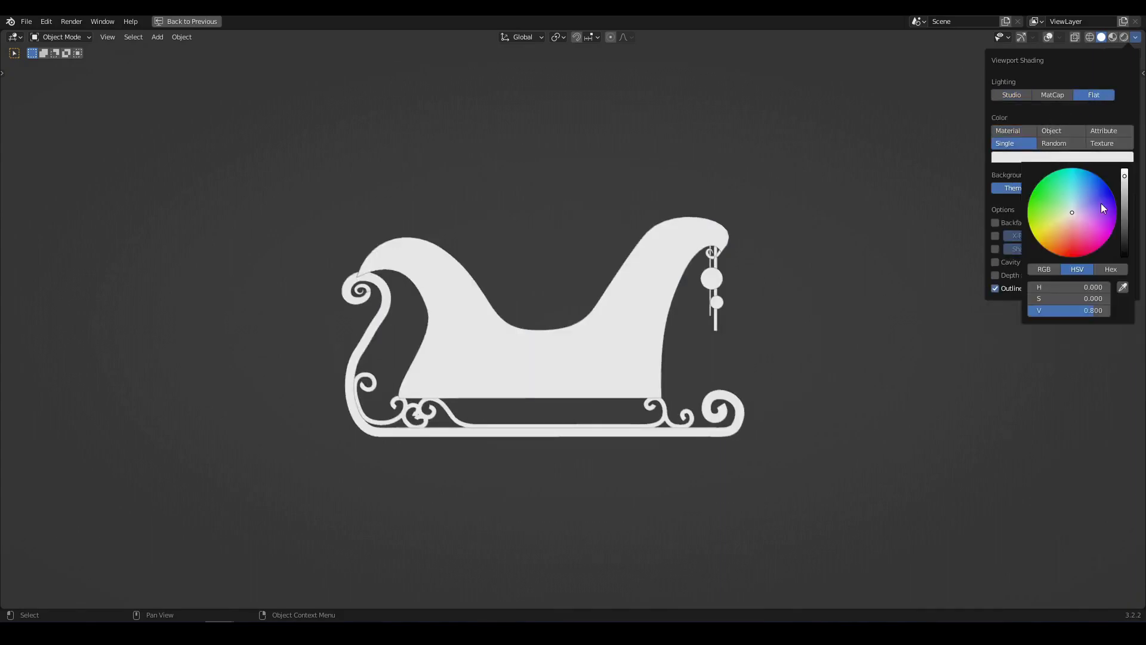
pyautogui.moveTo(1127, 193); pyautogui.dragTo(1125, 256)
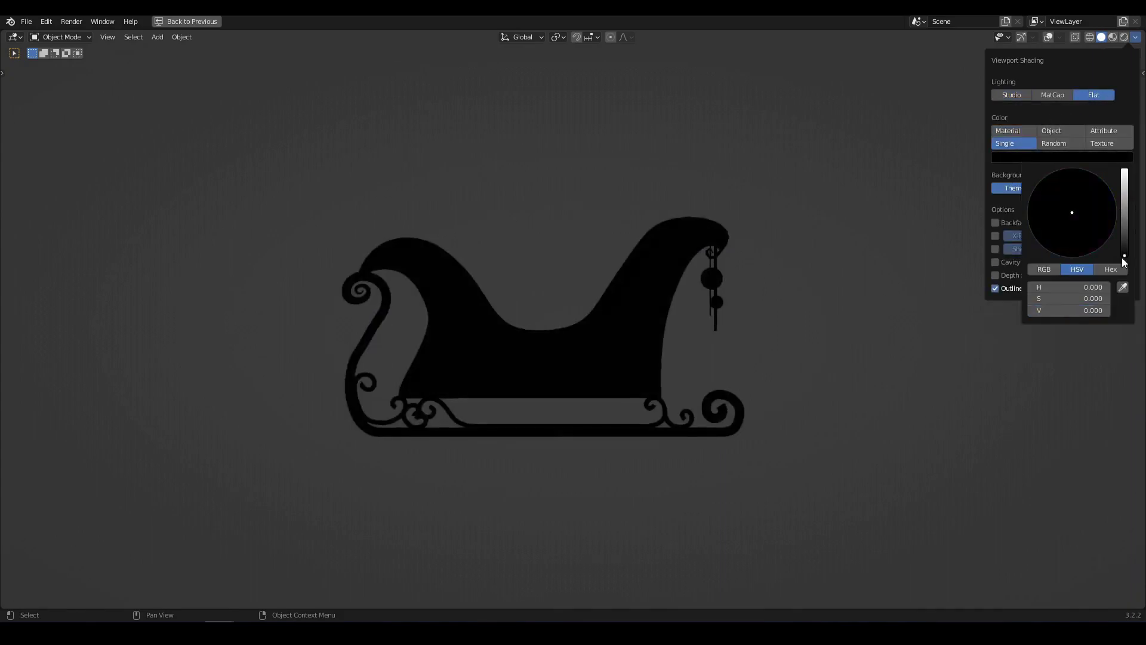
# Use a custom viewport background and set its colour to white to show the sleigh as a silhouette
pyautogui.click(1101, 188)
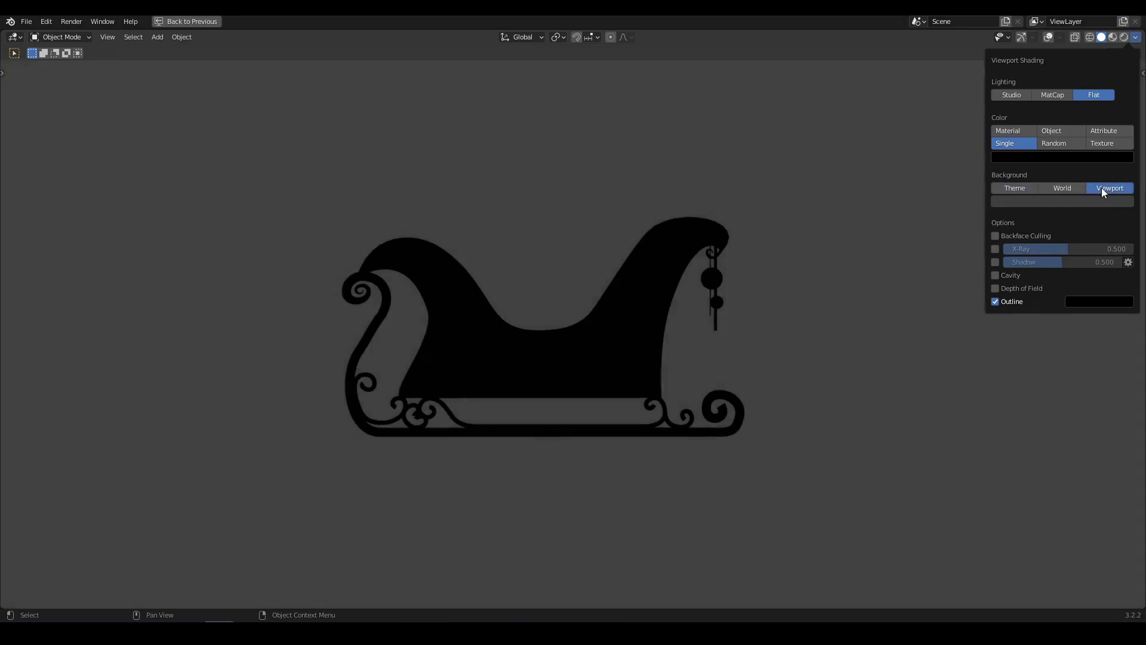
pyautogui.click(1087, 201)
pyautogui.moveTo(1125, 89); pyautogui.dragTo(1125, 40)
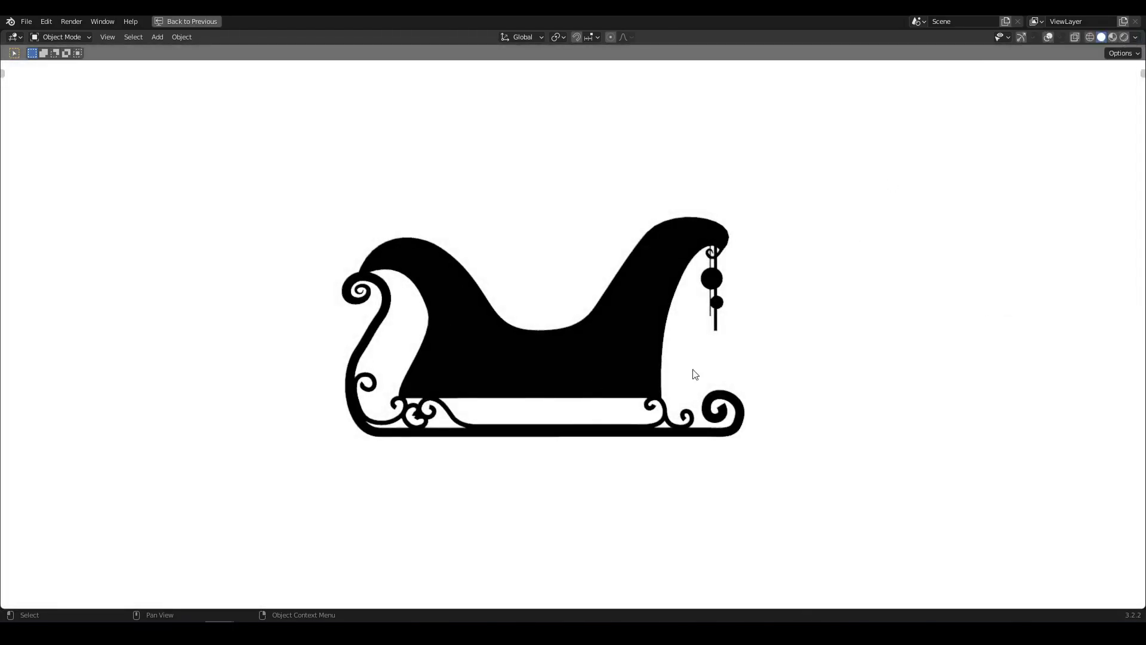
pyautogui.moveTo(818, 283)
pyautogui.mouseDown(button='middle')
pyautogui.moveTo(762, 320)
pyautogui.moveTo(692, 339)
pyautogui.moveTo(822, 291)
pyautogui.mouseUp(button='middle')
# Switch to Material Preview shading and move the sleigh's side panel about -2.91 m along the Y axis
pyautogui.click(1113, 37)
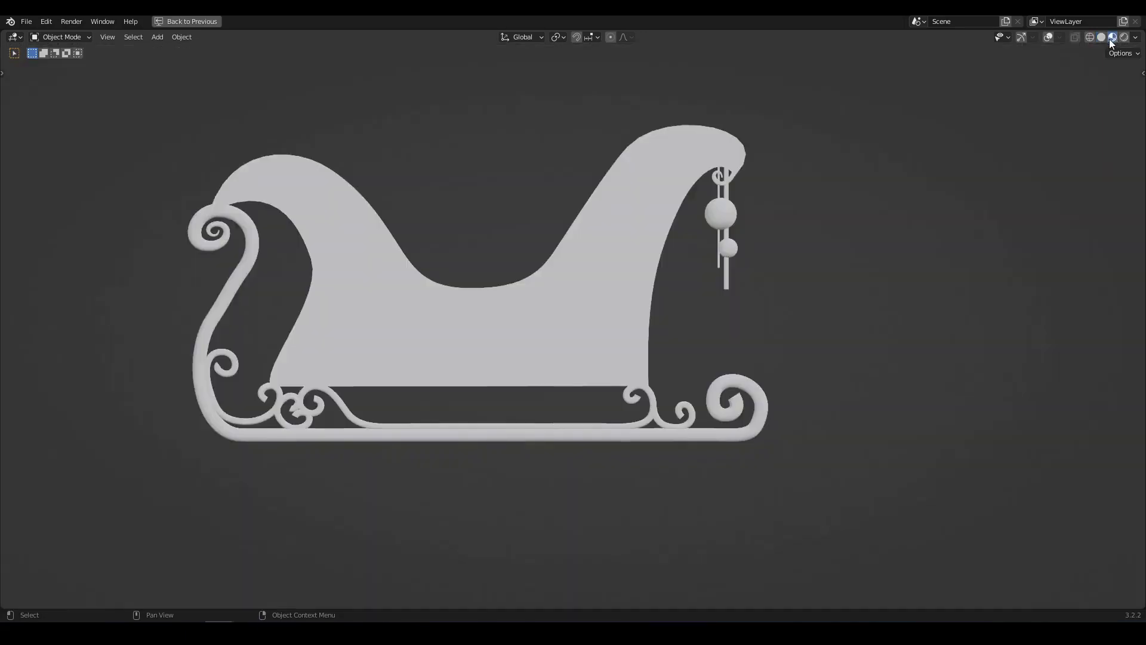
pyautogui.moveTo(734, 281)
pyautogui.mouseDown(button='middle')
pyautogui.moveTo(589, 303)
pyautogui.moveTo(596, 296)
pyautogui.moveTo(616, 344)
pyautogui.mouseUp(button='middle')
pyautogui.keyDown('shift'); pyautogui.moveTo(651, 431); pyautogui.dragTo(516, 407, button='middle'); pyautogui.keyUp('shift')
pyautogui.click(637, 468)
pyautogui.click(428, 382)
pyautogui.hotkey('ctrl', '`')
pyautogui.moveTo(428, 382); pyautogui.dragTo(578, 361, button='middle')
pyautogui.press('g')
pyautogui.press('y')
pyautogui.click(459, 363)
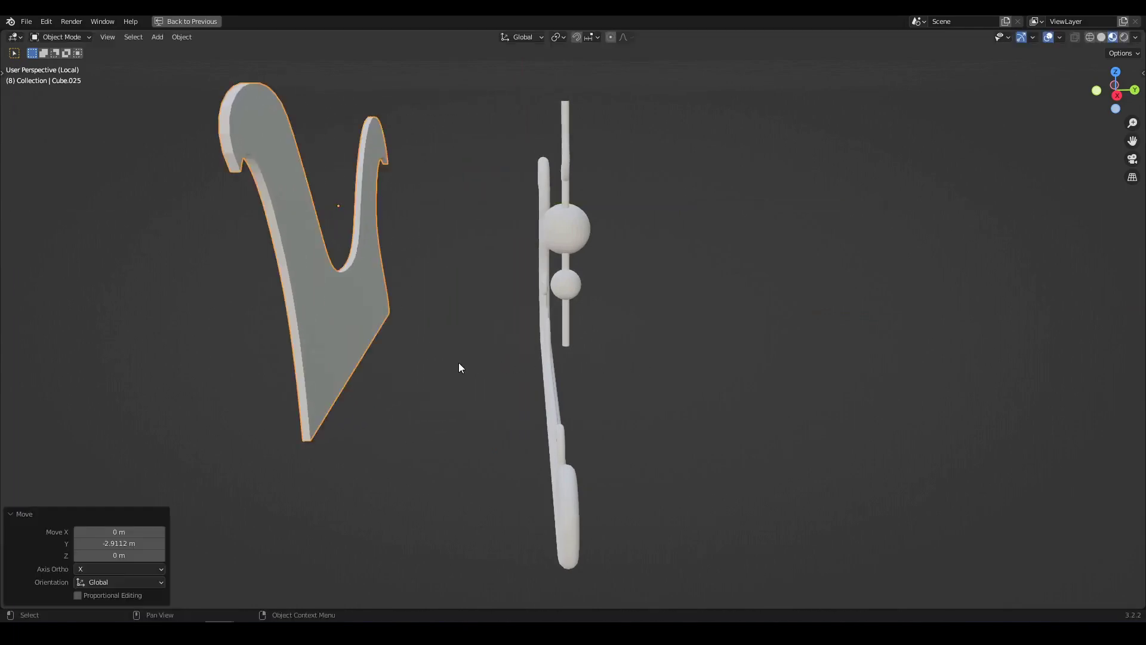
# Duplicate the side panel and place the copy about 3.35 m along the Y axis
pyautogui.hotkey('shift', 'd')
pyautogui.press('y')
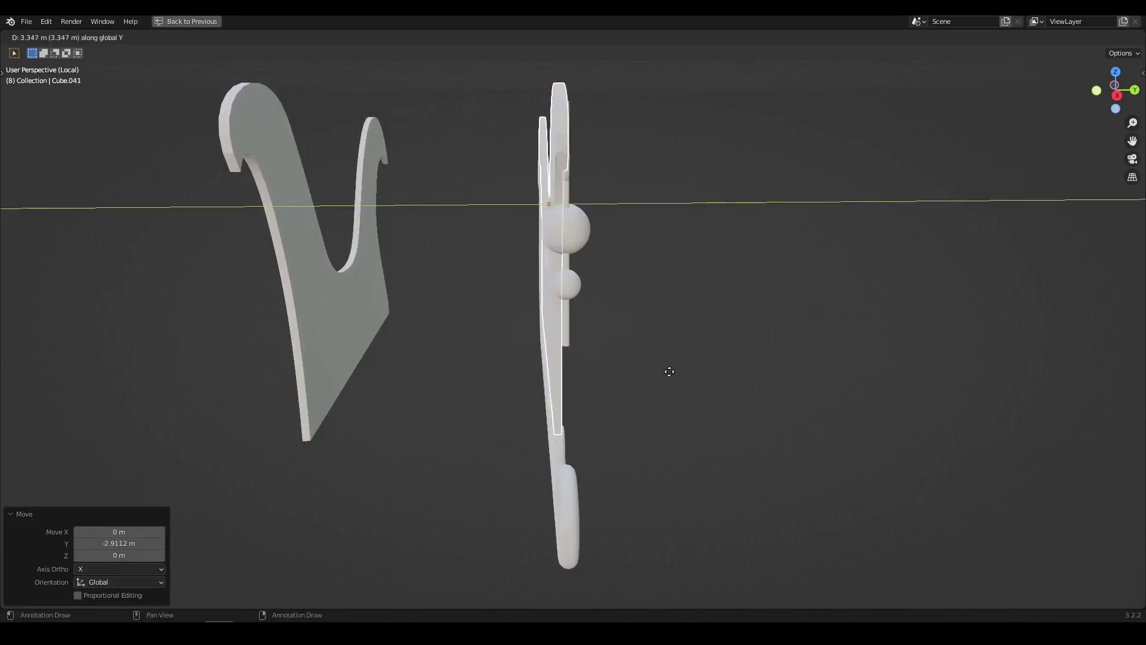
pyautogui.click(671, 371)
# Duplicate the runner, scrolls and hanging ornaments along the Y axis to align with the opposite side panel
pyautogui.moveTo(671, 372); pyautogui.dragTo(646, 277, button='middle')
pyautogui.moveTo(660, 190); pyautogui.dragTo(634, 293, button='middle')
pyautogui.moveTo(705, 106); pyautogui.dragTo(422, 515)
pyautogui.moveTo(540, 298); pyautogui.dragTo(707, 381, button='middle')
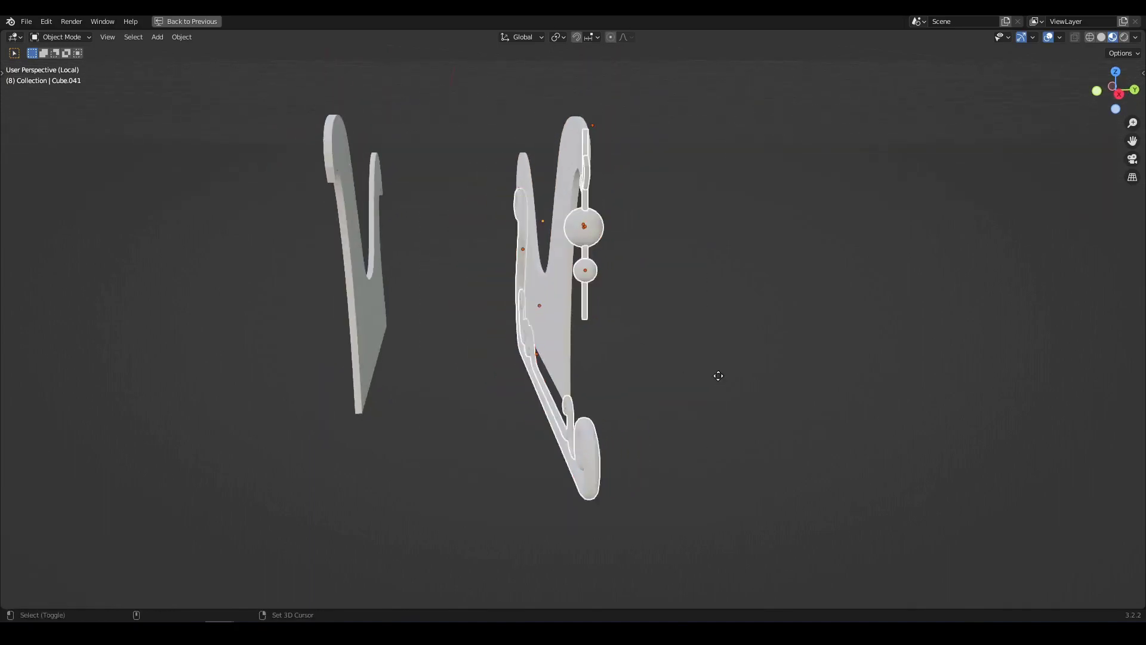
pyautogui.hotkey('shift', 'd')
pyautogui.press('y')
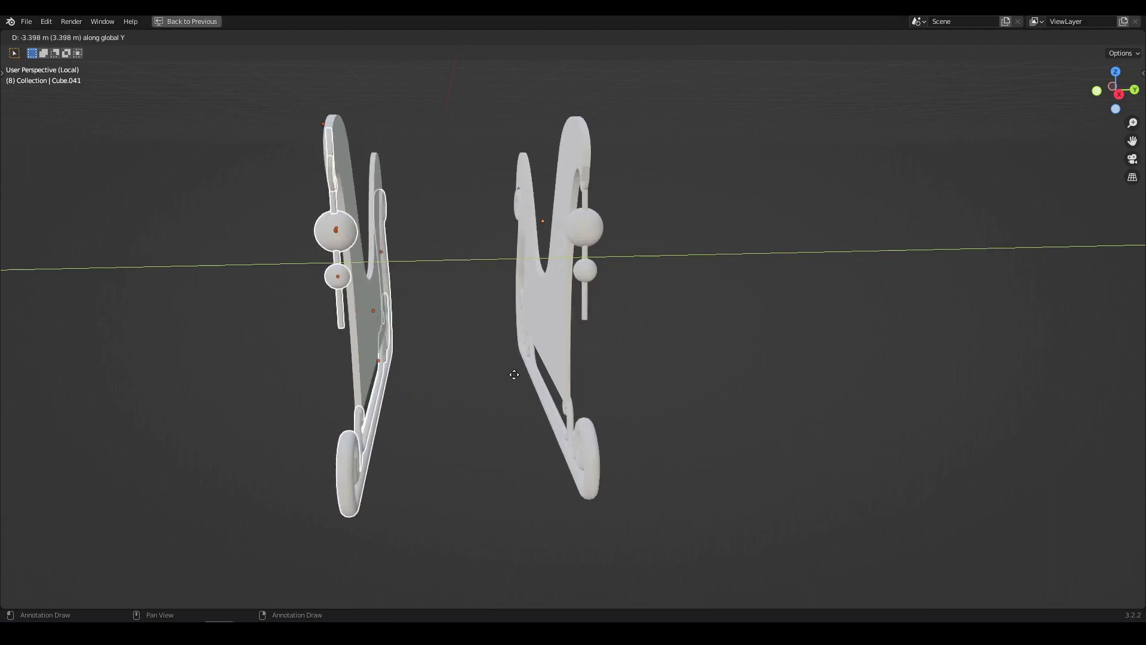
pyautogui.click(467, 375)
# Add a cube and move it along the Y axis between the two side panels
pyautogui.moveTo(467, 375); pyautogui.dragTo(471, 299, button='middle')
pyautogui.hotkey('shift', 'a')
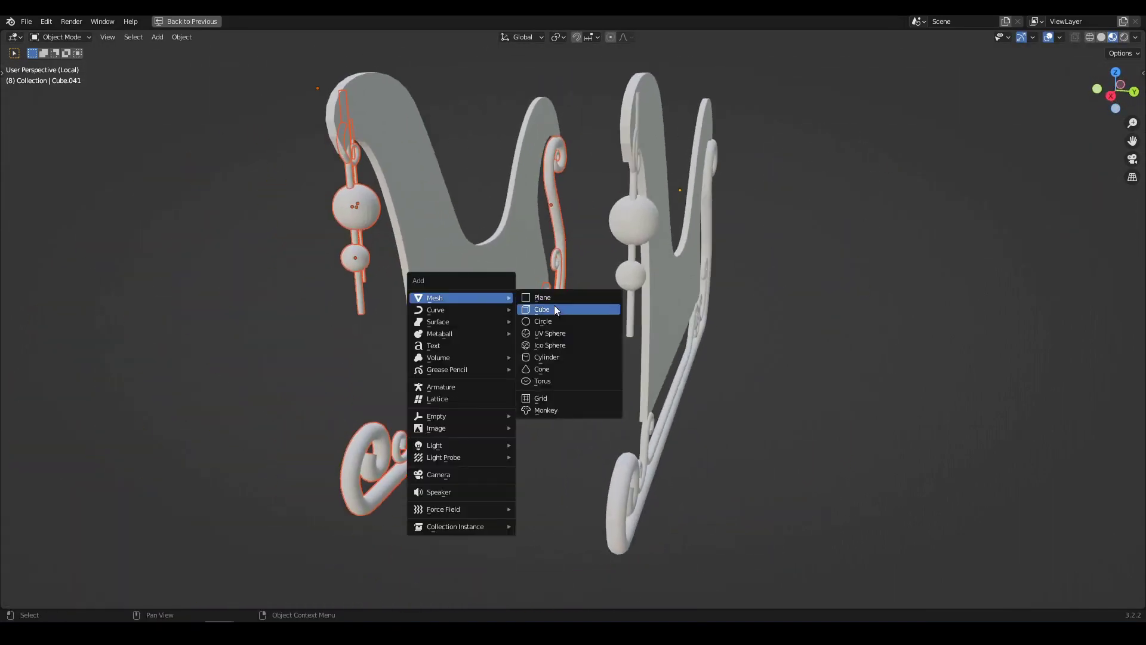
pyautogui.click(568, 307)
pyautogui.moveTo(568, 307); pyautogui.dragTo(533, 339, button='middle')
pyautogui.press('g')
pyautogui.press('y')
pyautogui.click(626, 341)
# Scale the cube along the Y axis to fit between the side panels and adjust the positions along Y
pyautogui.press('s')
pyautogui.press('y')
pyautogui.click(686, 348)
pyautogui.press('g')
pyautogui.press('y')
pyautogui.click(689, 348)
pyautogui.moveTo(567, 360)
pyautogui.mouseDown(button='middle')
pyautogui.moveTo(618, 339)
pyautogui.moveTo(583, 352)
pyautogui.moveTo(581, 374)
pyautogui.mouseUp(button='middle')
pyautogui.press('g')
pyautogui.press('y')
pyautogui.click(752, 495)
pyautogui.moveTo(358, 490); pyautogui.dragTo(644, 481, button='middle')
pyautogui.click(654, 335)
# Fit the cube into the sleigh body by moving it along X and adjusting its geometry along Z
pyautogui.moveTo(653, 334); pyautogui.dragTo(519, 283, button='middle')
pyautogui.press('s')
pyautogui.rightClick(655, 350)
pyautogui.press('g')
pyautogui.press('x')
pyautogui.click(518, 338)
pyautogui.moveTo(502, 338); pyautogui.dragTo(642, 346, button='middle')
pyautogui.press('1')
pyautogui.click(656, 414)
pyautogui.press('g')
pyautogui.press('z')
pyautogui.click(657, 417)
# Add a loop cut across the body box and extrude the top face of the shorter section upward
pyautogui.moveTo(657, 418); pyautogui.dragTo(603, 329, button='middle')
pyautogui.rightClick(569, 312)
pyautogui.press('Escape')
pyautogui.hotkey('alt', 'z')
pyautogui.hotkey('ctrl', 'r')
pyautogui.click(560, 313)
pyautogui.click(617, 313)
pyautogui.press('3')
pyautogui.click(689, 313)
pyautogui.press('e')
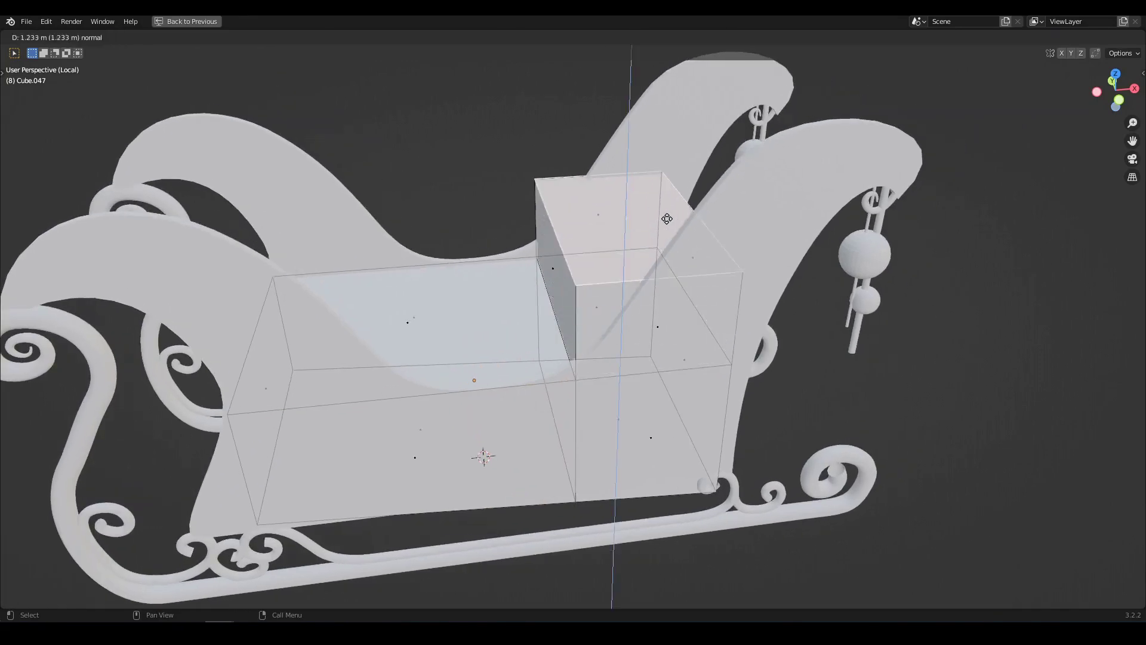
pyautogui.click(666, 197)
# In the front view, move the extruded top face to follow the taller curve of the side panel
pyautogui.press('KP_1')
pyautogui.press('s')
pyautogui.press('y')
pyautogui.press('Escape')
pyautogui.press('g')
pyautogui.click(860, 237)
pyautogui.press('Tab')
pyautogui.moveTo(522, 309); pyautogui.dragTo(670, 353, button='middle')
pyautogui.press('Tab')
# Bevel the selected edges of the body box with extra segments to round its corners
pyautogui.press('2')
pyautogui.scroll(-4, 671, 352)
pyautogui.moveTo(561, 154); pyautogui.dragTo(586, 406)
pyautogui.scroll(4, 586, 406)
pyautogui.moveTo(586, 405); pyautogui.dragTo(637, 370, button='middle')
pyautogui.hotkey('ctrl', 'b')
pyautogui.scroll(7, 808, 348)
pyautogui.click(814, 345)
pyautogui.press('Tab')
pyautogui.rightClick(684, 345)
pyautogui.moveTo(814, 345); pyautogui.dragTo(543, 321, button='middle')
pyautogui.click(684, 346)
pyautogui.press('Tab')
# Adjust the selected body geometry along Z in two moves, the last one about -0.13 m
pyautogui.hotkey('alt', 'z')
pyautogui.moveTo(544, 320); pyautogui.dragTo(743, 412)
pyautogui.hotkey('alt', 'z')
pyautogui.scroll(2, 743, 412)
pyautogui.press('g')
pyautogui.press('z')
pyautogui.click(748, 348)
pyautogui.keyDown('ctrl'); pyautogui.moveTo(829, 287); pyautogui.dragTo(696, 377); pyautogui.keyUp('ctrl')
pyautogui.press('g')
pyautogui.press('z')
pyautogui.click(785, 380)
# Rotate and move the selected underside vertices to level them with the panel's bottom edge, then return to Object Mode with nothing selected
pyautogui.press('KP_1')
pyautogui.keyDown('shift'); pyautogui.moveTo(812, 435); pyautogui.dragTo(722, 408, button='middle'); pyautogui.keyUp('shift')
pyautogui.press('r')
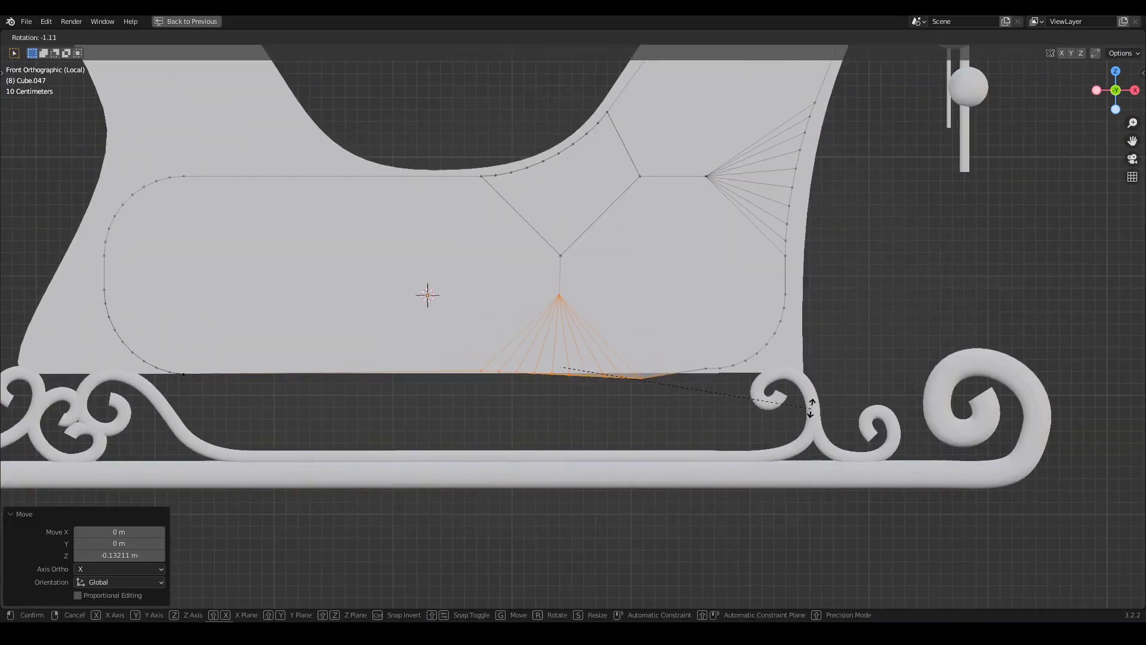
pyautogui.click(814, 402)
pyautogui.press('g')
pyautogui.click(815, 399)
pyautogui.scroll(-2, 671, 368)
pyautogui.press('Tab')
pyautogui.moveTo(582, 329); pyautogui.dragTo(663, 353, button='middle')
pyautogui.hotkey('alt', 'a')
pyautogui.scroll(-2, 612, 354)
pyautogui.moveTo(552, 354); pyautogui.dragTo(609, 329, button='middle')
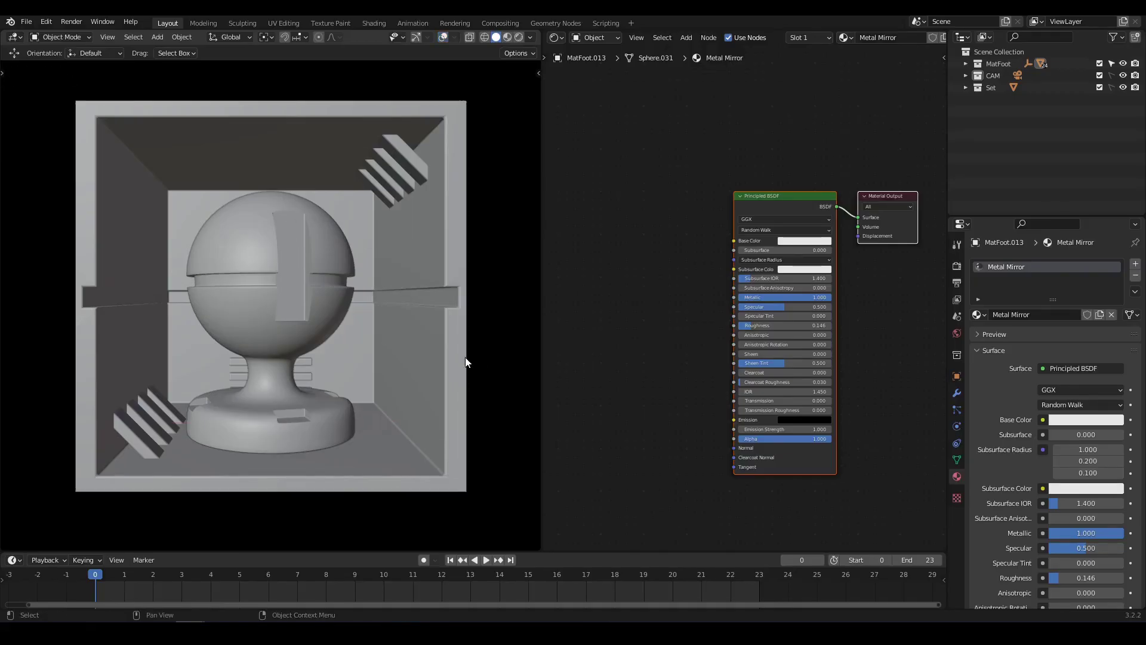
pyautogui.hotkey('shift', 'alt', 'z')
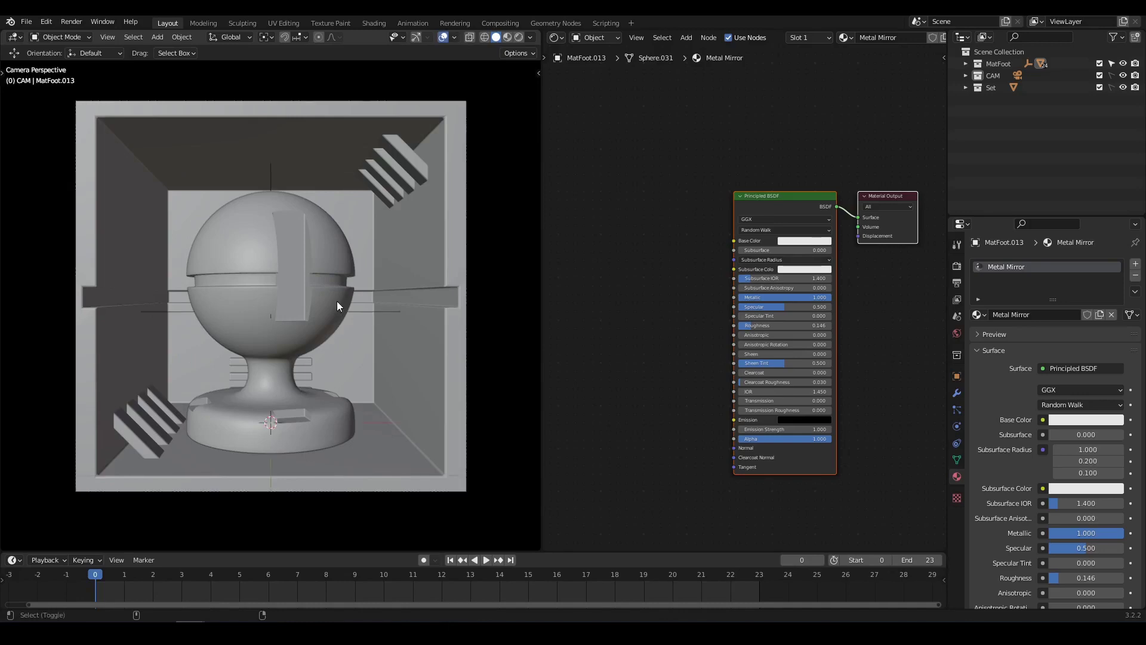
# Examine the material test scene's box set and camera from outside, ending in the camera view without overlays
pyautogui.moveTo(286, 307); pyautogui.dragTo(375, 305, button='middle')
pyautogui.scroll(-6, 388, 334)
pyautogui.scroll(2, 258, 321)
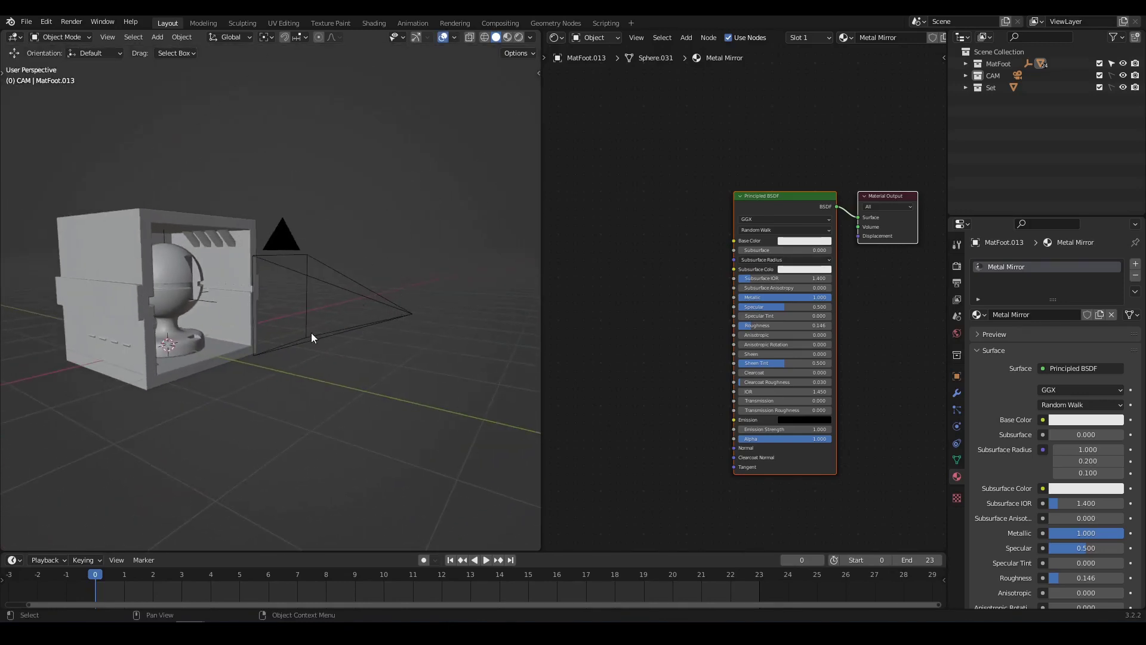
pyautogui.moveTo(314, 338); pyautogui.dragTo(244, 323, button='middle')
pyautogui.scroll(5, 237, 339)
pyautogui.press('KP_0')
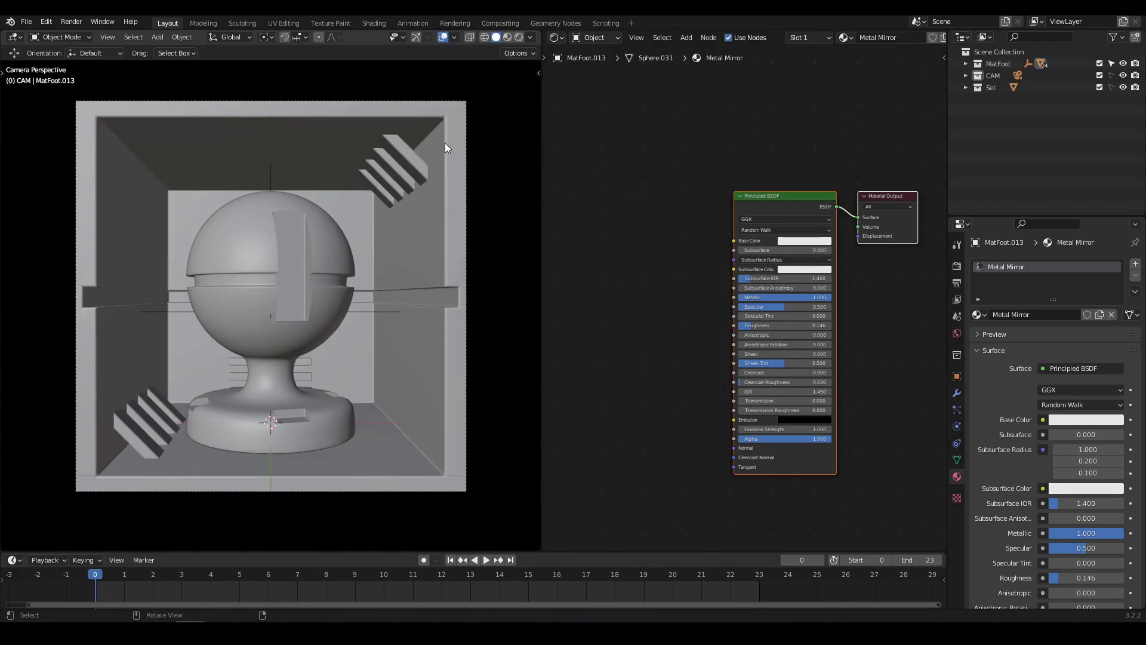
pyautogui.hotkey('shift', 'alt', 'z')
# Switch the viewport to rendered shading and assign the Metal Rough material to the test object
pyautogui.click(519, 37)
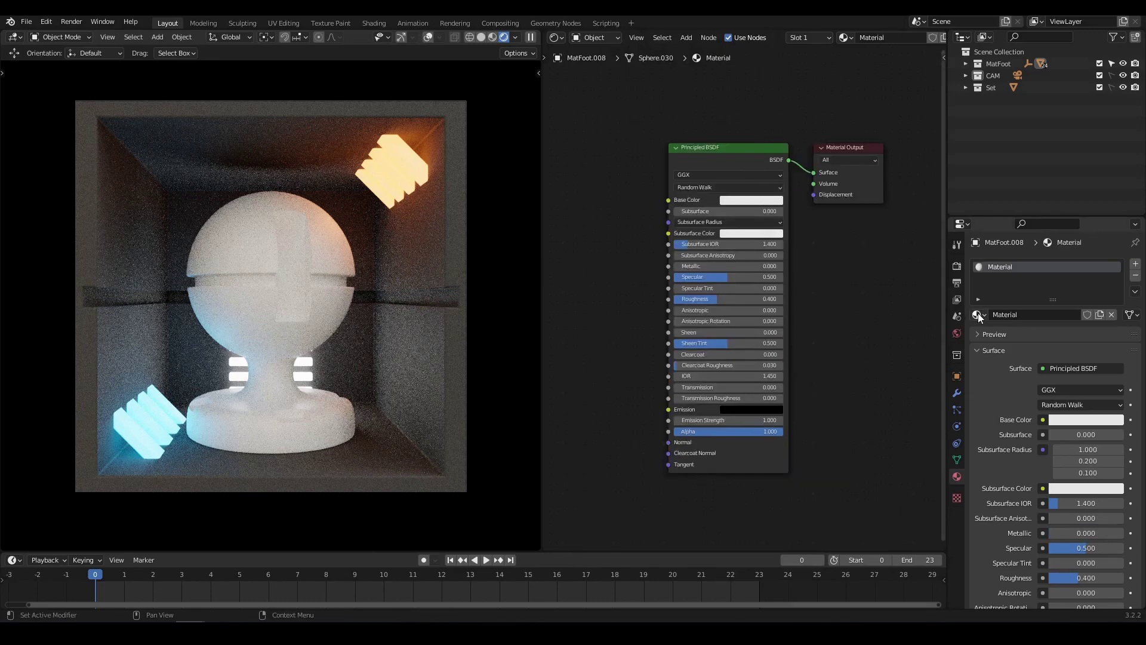
pyautogui.click(980, 317)
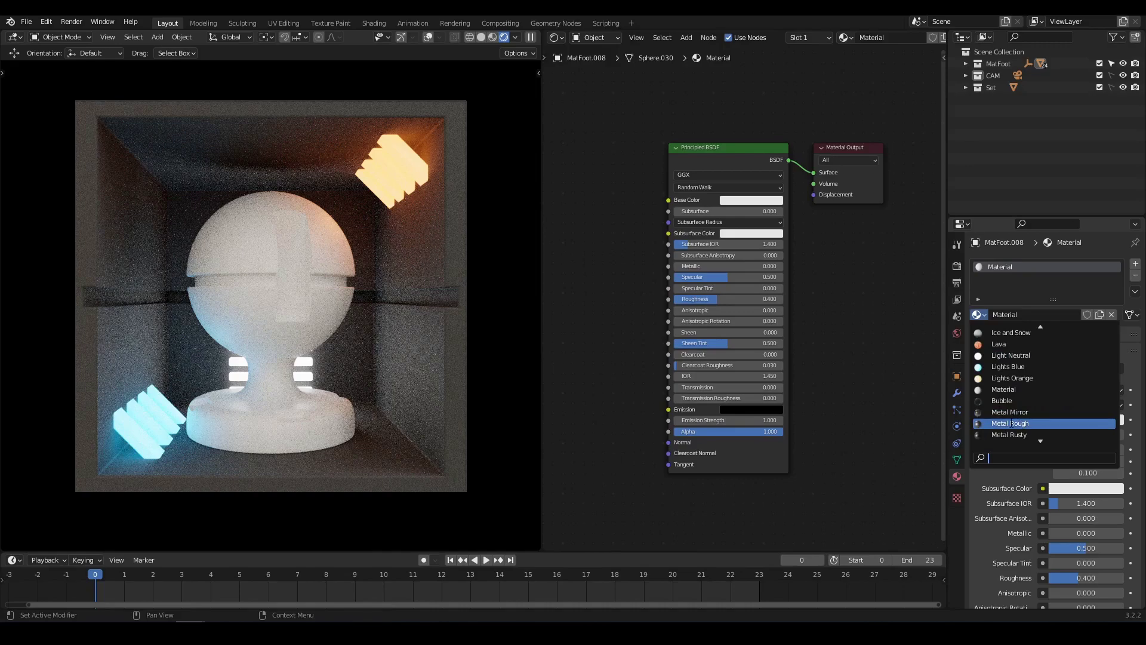
pyautogui.click(1011, 424)
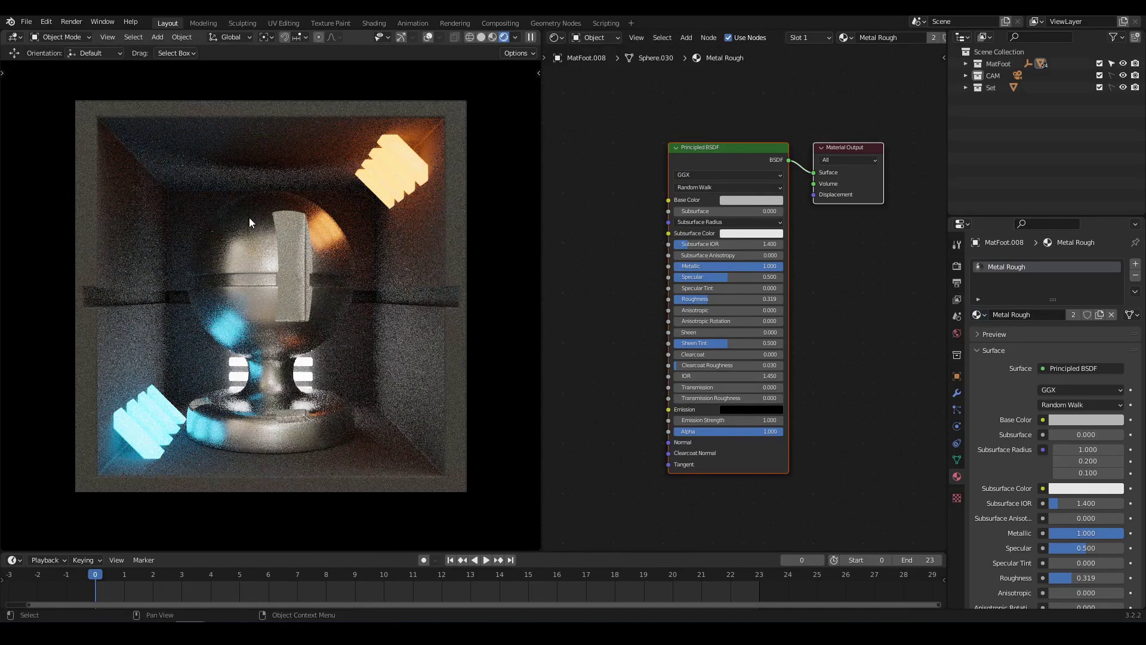
# Assign the Smoke n Fire material to the test object and bring its full node graph into view
pyautogui.click(979, 315)
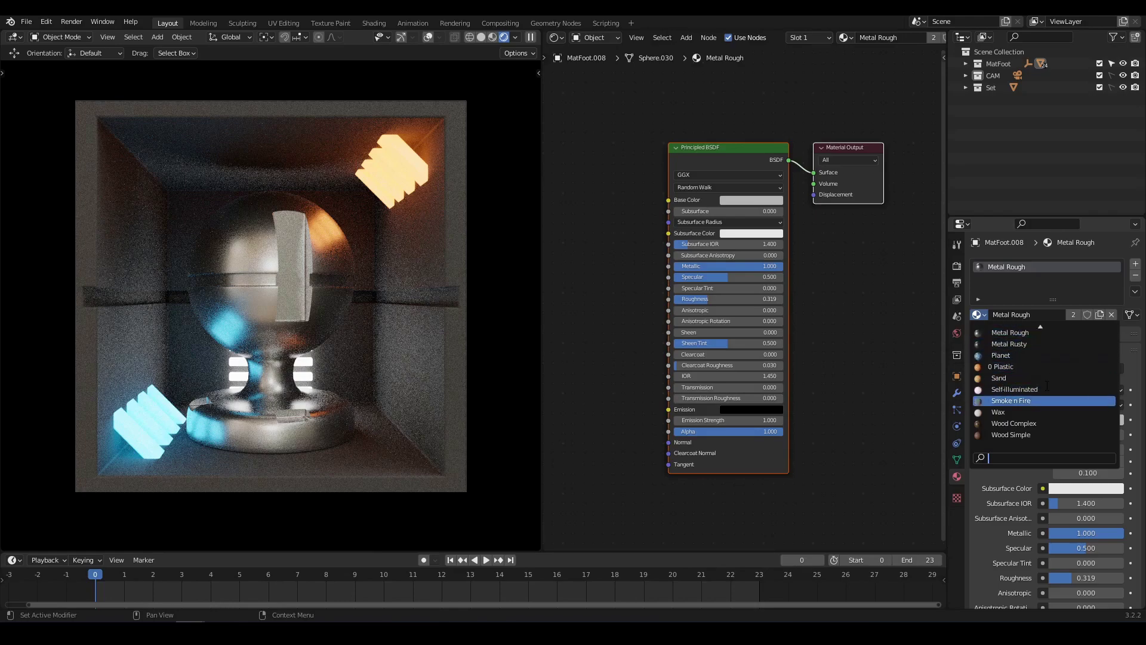
pyautogui.click(1015, 401)
pyautogui.scroll(-5, 908, 364)
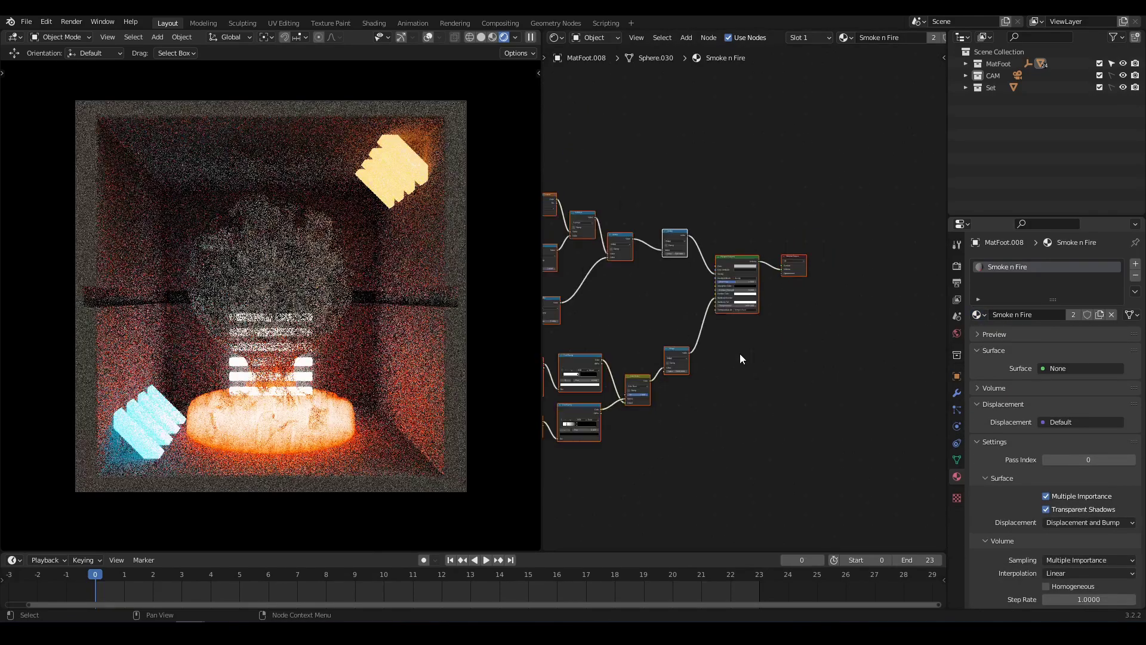
pyautogui.moveTo(900, 365); pyautogui.dragTo(877, 365, button='middle')
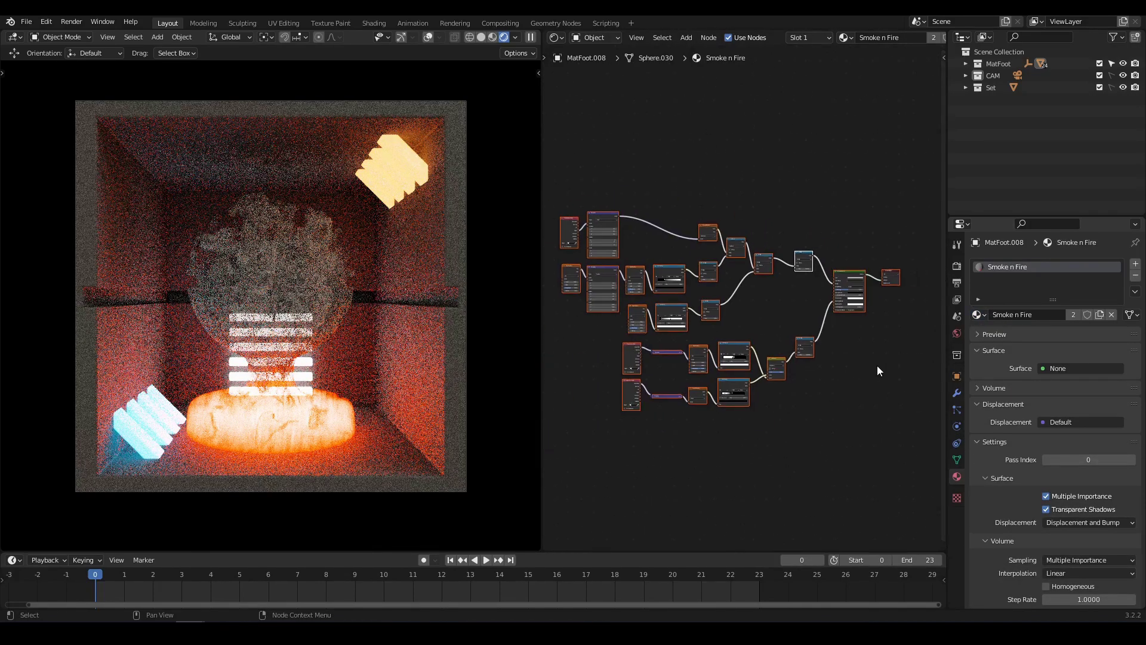
# Assign the Ice and Snow material to the test object
pyautogui.click(978, 314)
pyautogui.scroll(4, 1040, 402)
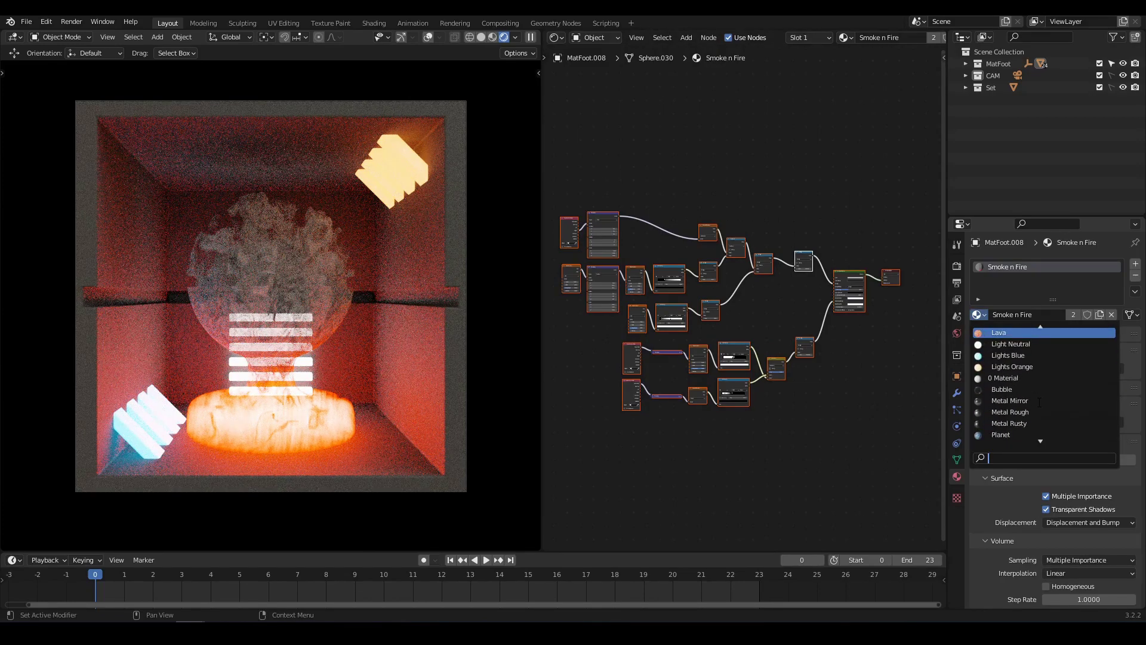
pyautogui.scroll(2, 1039, 403)
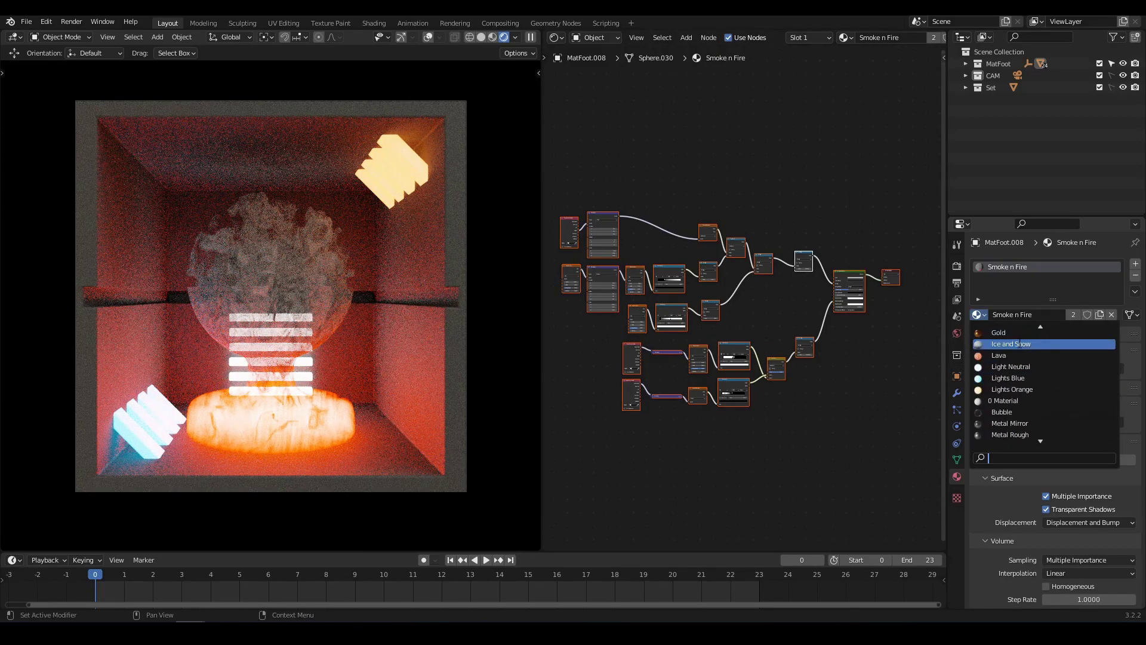
pyautogui.click(1019, 344)
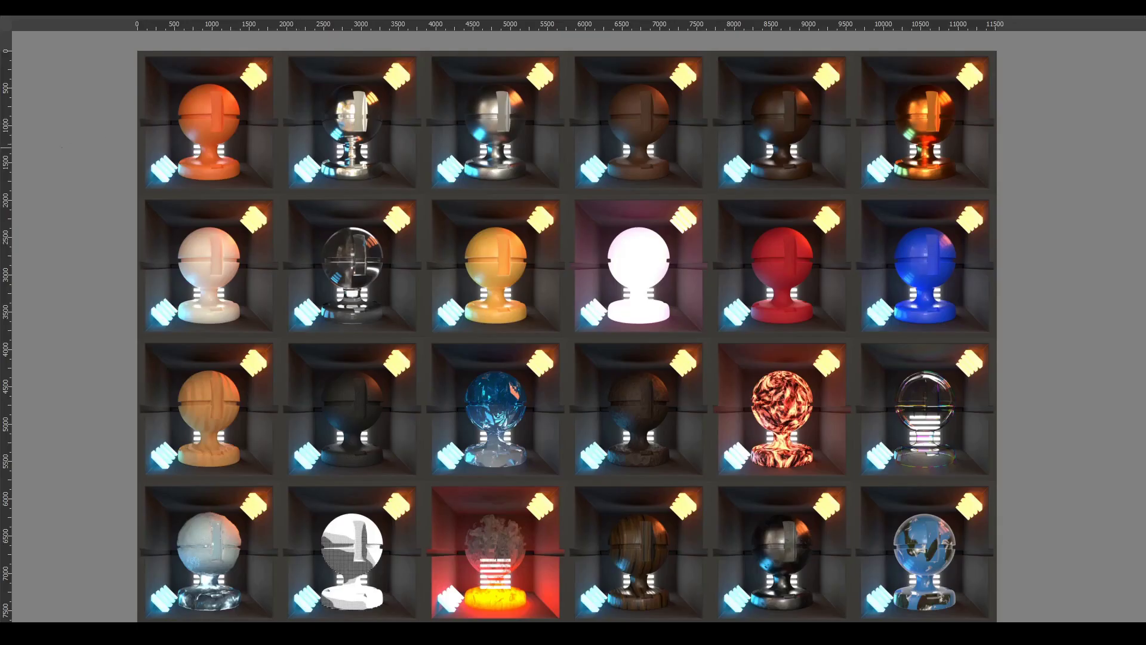
# Switch to Krita and examine the first row of rendered material previews up close
pyautogui.moveTo(72, 179); pyautogui.dragTo(124, 345, button='middle')
pyautogui.scroll(4, 112, 293)
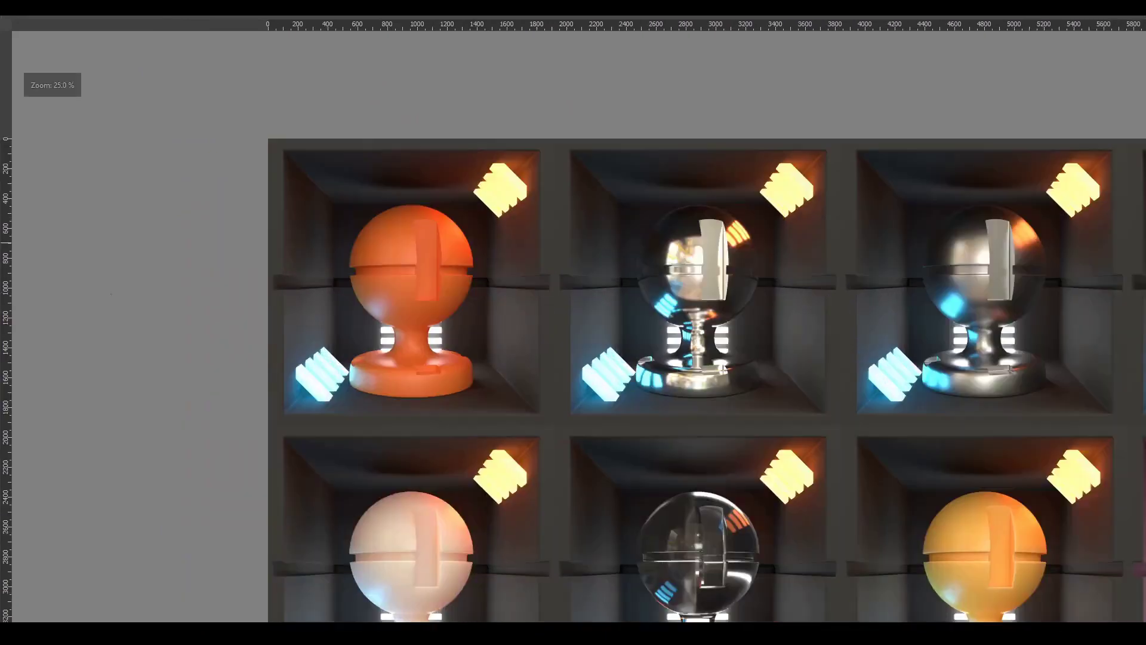
pyautogui.scroll(-1, 568, 314)
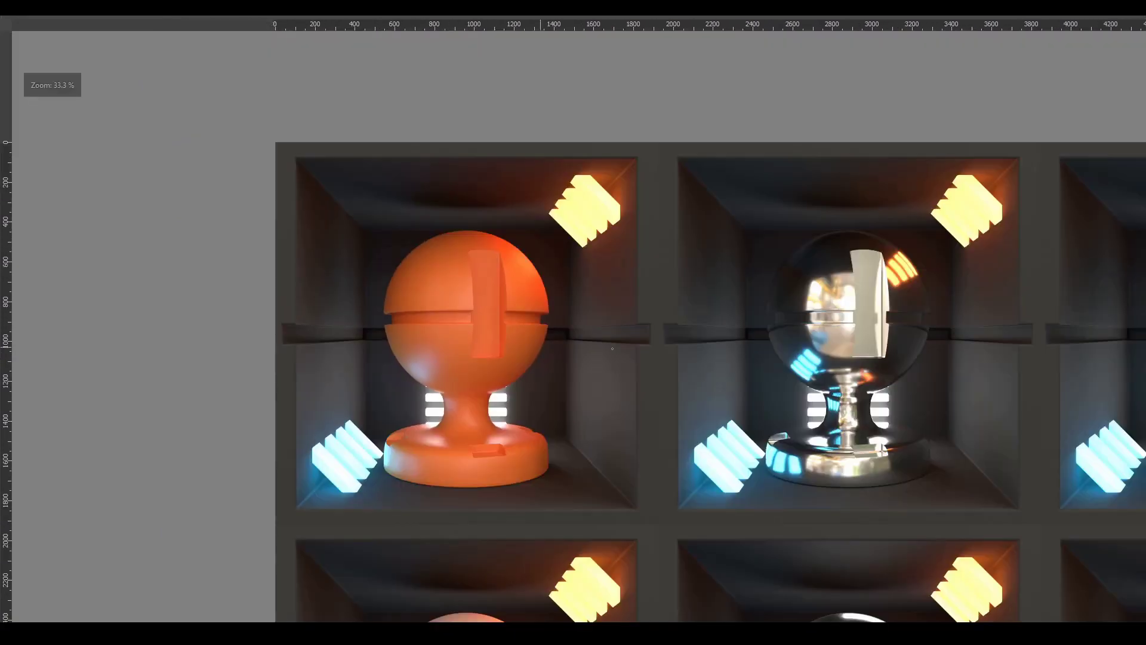
pyautogui.moveTo(930, 418); pyautogui.dragTo(712, 414, button='middle')
pyautogui.moveTo(914, 407); pyautogui.dragTo(476, 401)
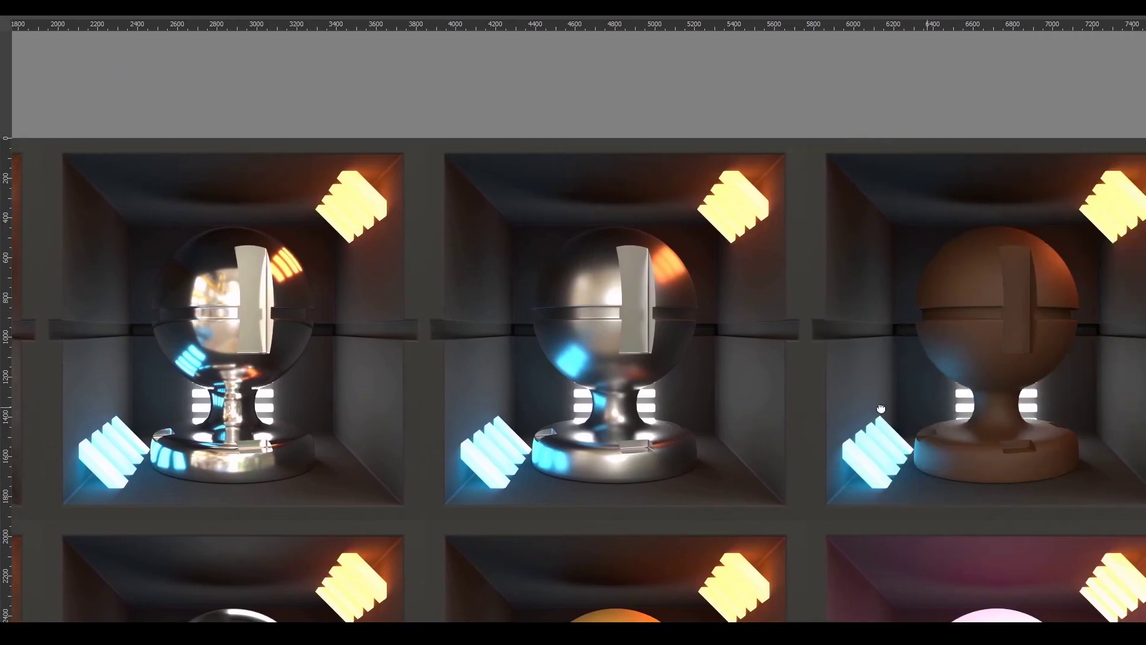
pyautogui.moveTo(842, 410); pyautogui.dragTo(487, 391)
pyautogui.moveTo(488, 392); pyautogui.dragTo(357, 386, button='middle')
pyautogui.moveTo(847, 405); pyautogui.dragTo(424, 403, button='middle')
# Examine the lower rows of material previews up close, ending with an overview of the whole sheet
pyautogui.moveTo(601, 502); pyautogui.dragTo(643, 209)
pyautogui.moveTo(243, 383); pyautogui.dragTo(802, 371)
pyautogui.moveTo(378, 384); pyautogui.dragTo(770, 384)
pyautogui.moveTo(365, 388); pyautogui.dragTo(721, 392)
pyautogui.moveTo(734, 478); pyautogui.dragTo(725, 219)
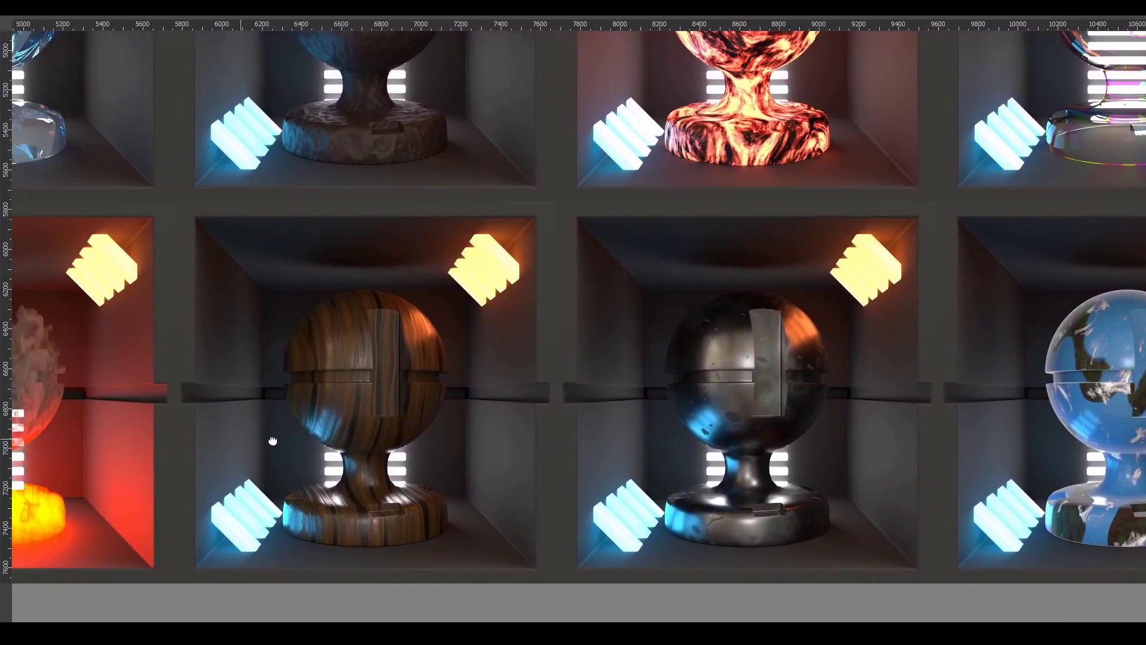
pyautogui.moveTo(273, 441); pyautogui.dragTo(560, 434)
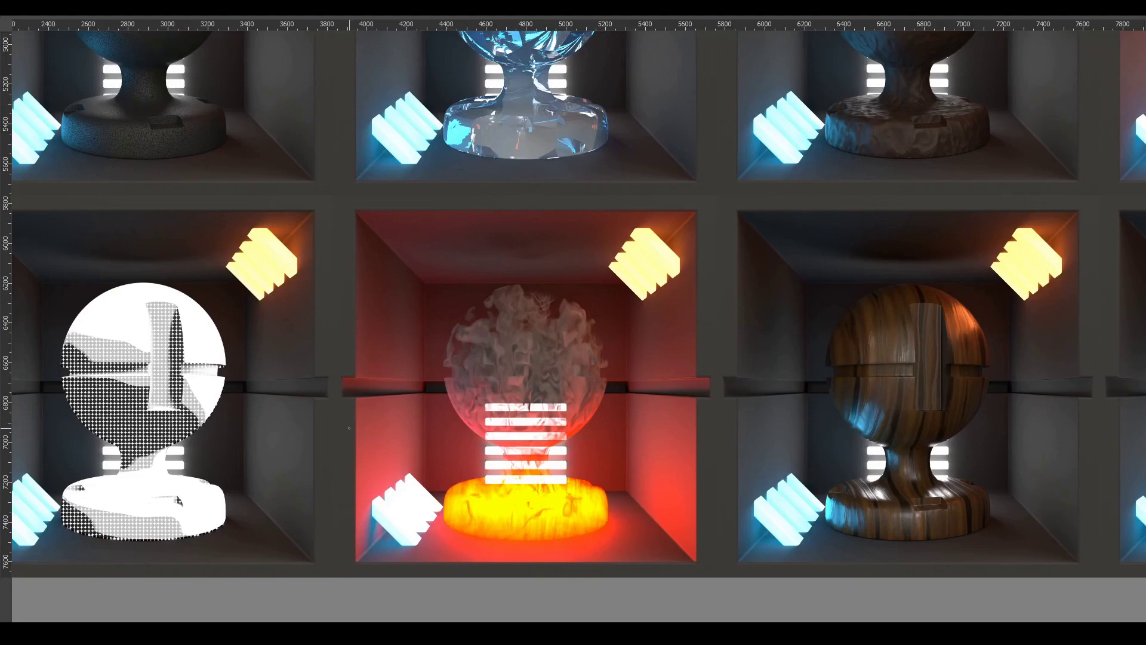
pyautogui.moveTo(349, 428); pyautogui.dragTo(525, 435)
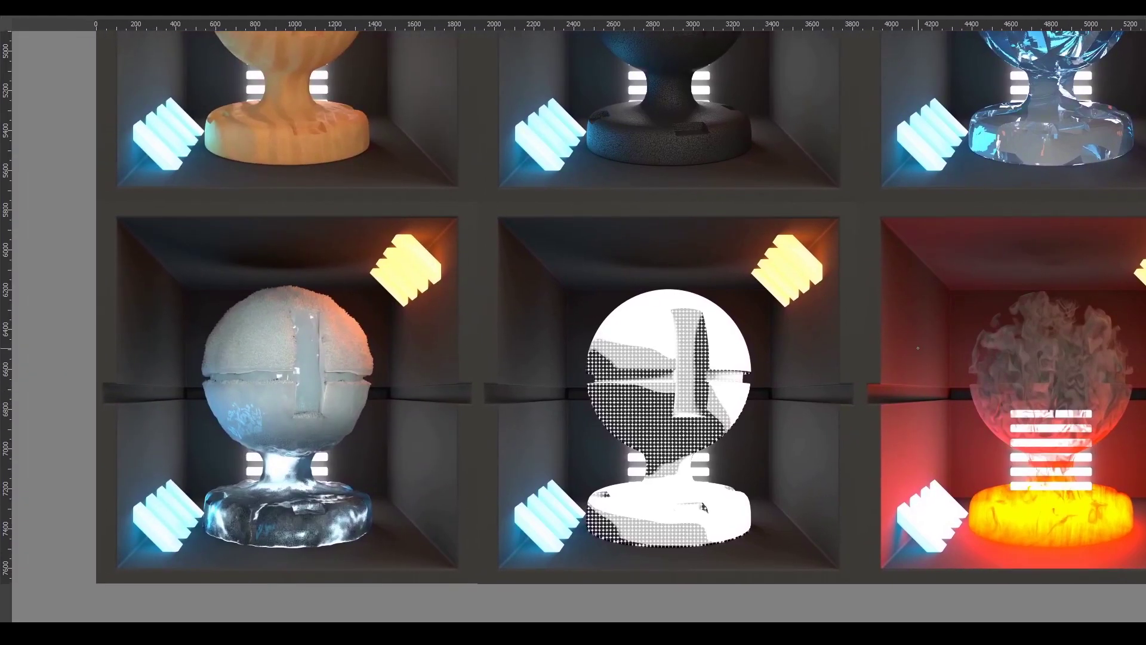
pyautogui.scroll(-3, 918, 348)
pyautogui.moveTo(936, 298); pyautogui.dragTo(508, 453, button='middle')
pyautogui.moveTo(507, 453); pyautogui.dragTo(505, 472)
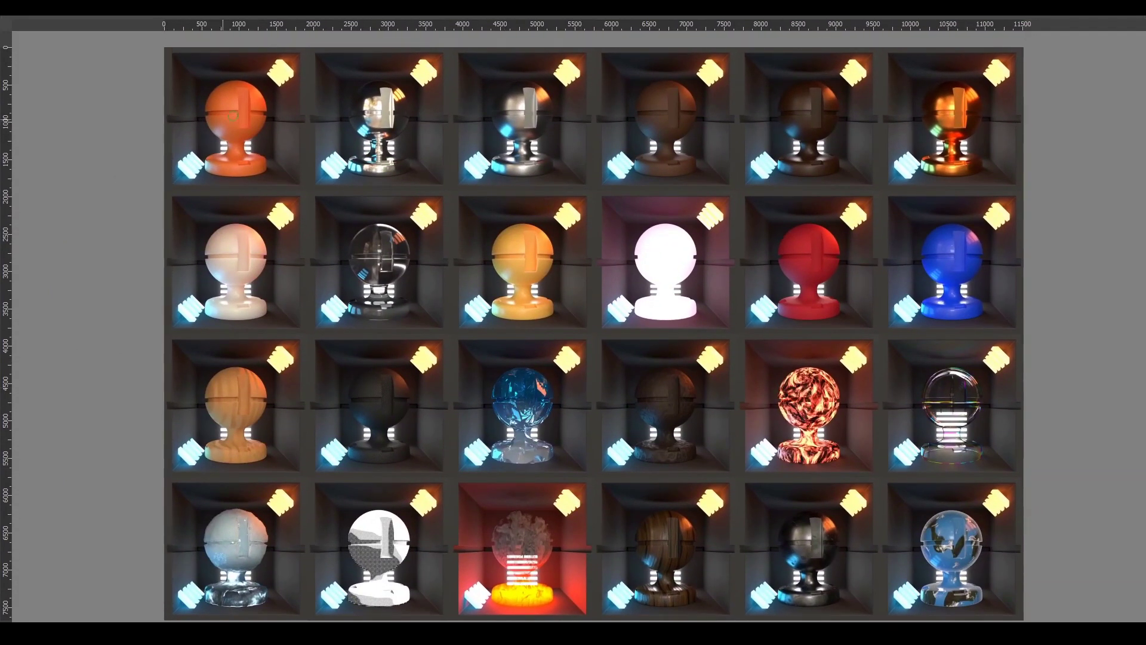
# Outline the first row of material previews freehand in blue and the second row in green
pyautogui.moveTo(186, 70)
pyautogui.mouseDown()
pyautogui.moveTo(897, 60)
pyautogui.moveTo(1018, 86)
pyautogui.moveTo(1010, 181)
pyautogui.moveTo(803, 201)
pyautogui.moveTo(216, 190)
pyautogui.moveTo(170, 67)
pyautogui.moveTo(203, 60)
pyautogui.mouseUp()
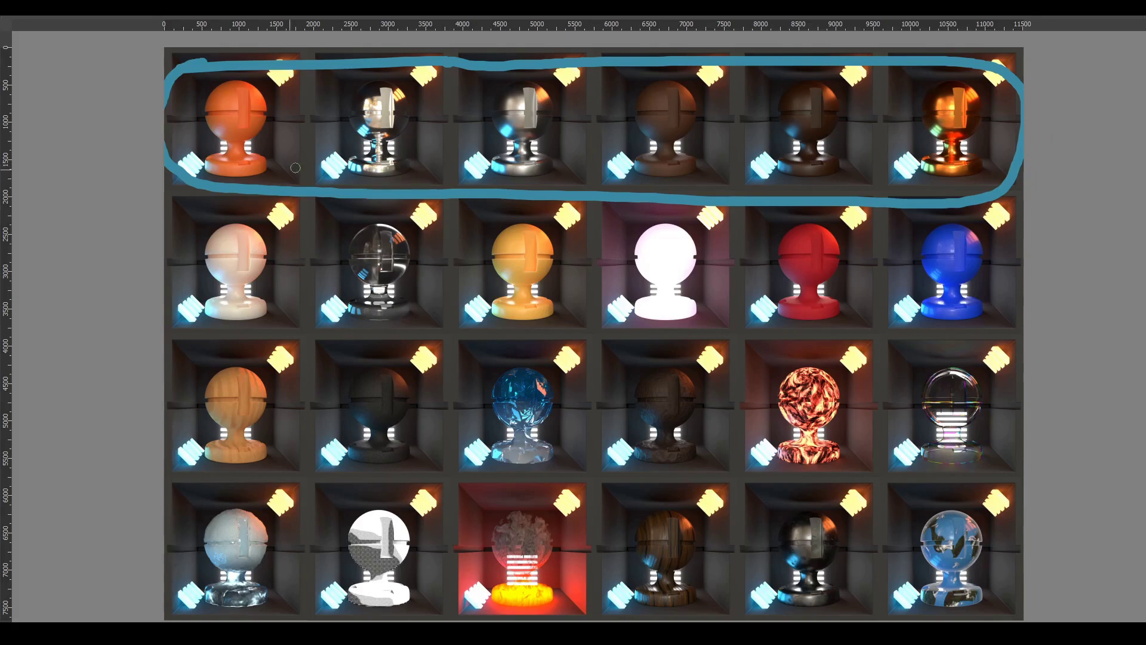
pyautogui.rightClick(174, 215)
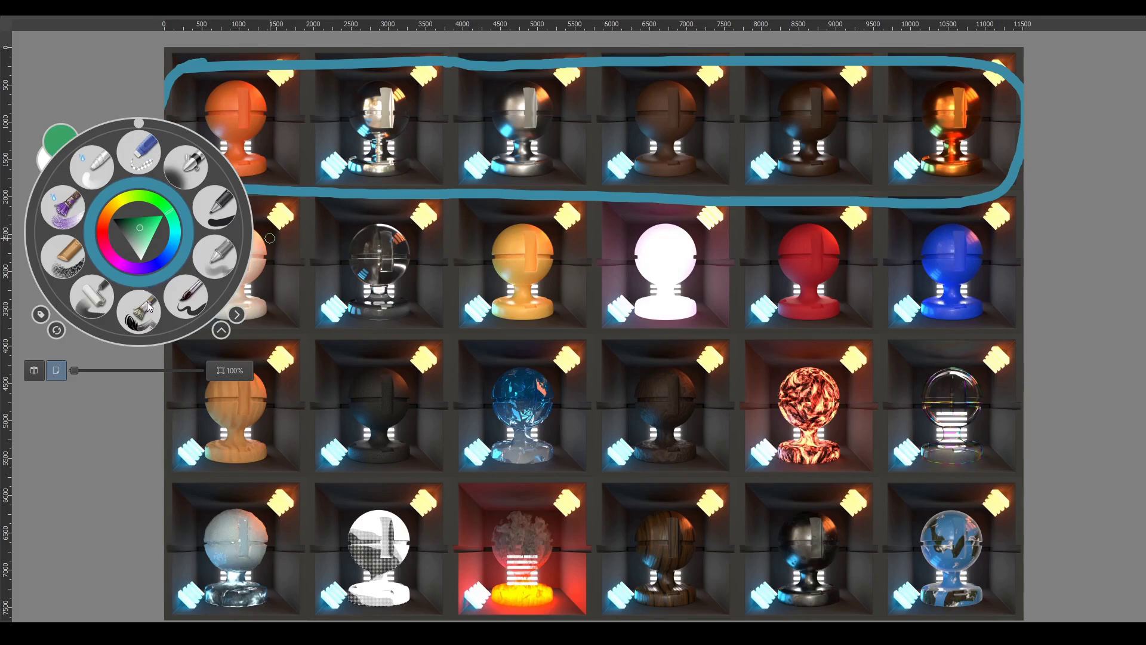
pyautogui.click(106, 417)
pyautogui.moveTo(179, 198)
pyautogui.mouseDown()
pyautogui.moveTo(872, 189)
pyautogui.moveTo(1021, 221)
pyautogui.moveTo(937, 323)
pyautogui.moveTo(398, 335)
pyautogui.moveTo(250, 326)
pyautogui.moveTo(180, 256)
pyautogui.moveTo(206, 195)
pyautogui.mouseUp()
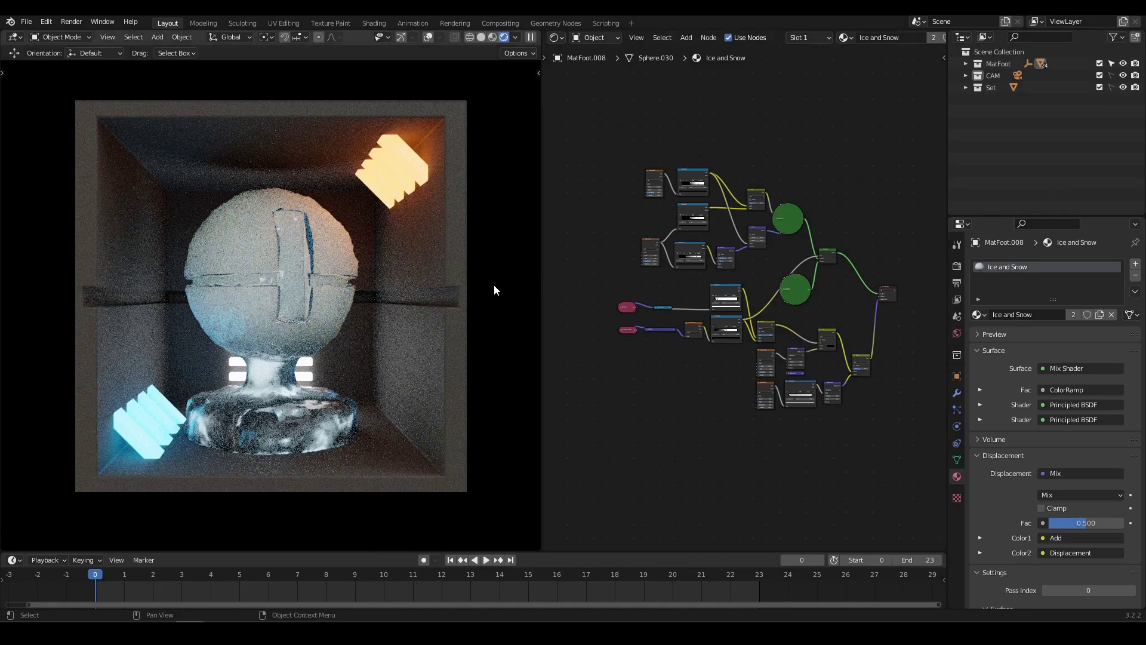
# Assign the plain material named Material to the test object in place of Ice and Snow
pyautogui.click(979, 315)
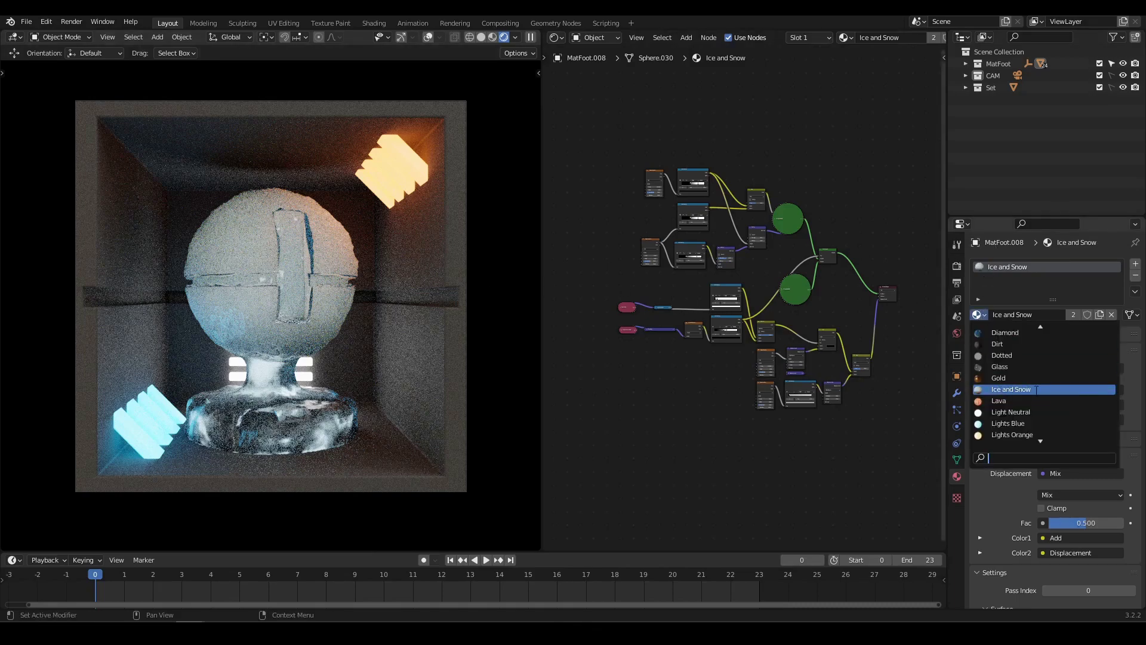
pyautogui.scroll(-5, 1037, 436)
pyautogui.click(1016, 379)
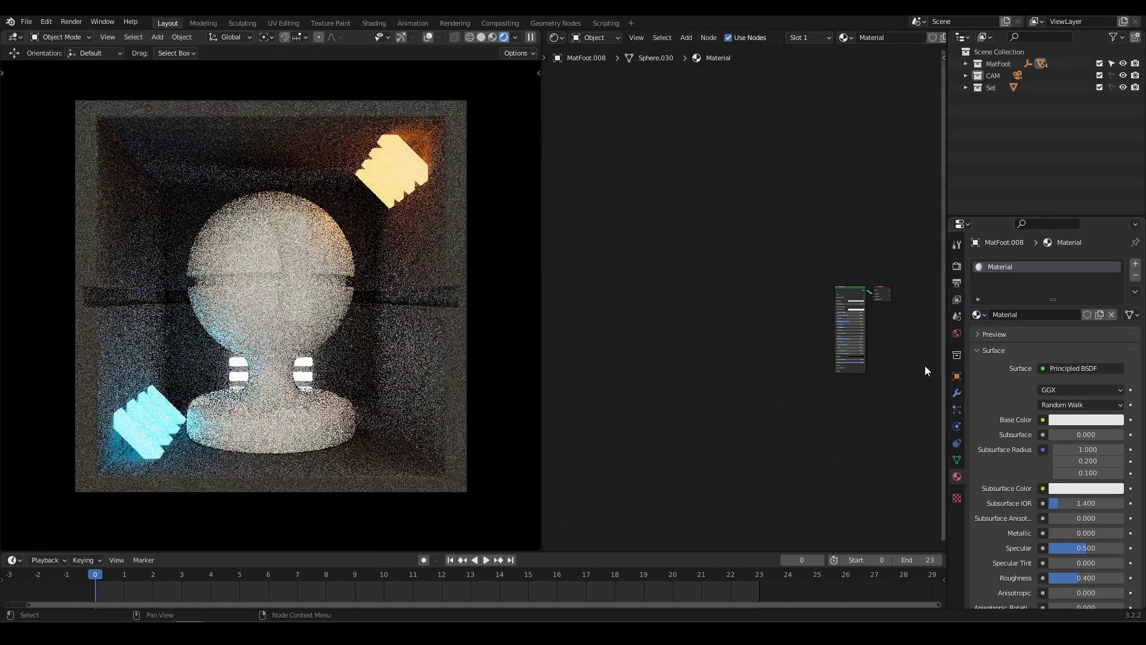
# Examine the Principled BSDF node of the plain material and its matching surface properties from Base Color to Tangent
pyautogui.scroll(10, 748, 363)
pyautogui.moveTo(894, 364); pyautogui.dragTo(946, 275, button='middle')
pyautogui.scroll(5, 893, 300)
pyautogui.moveTo(845, 302); pyautogui.dragTo(656, 318, button='middle')
pyautogui.scroll(-10, 996, 378)
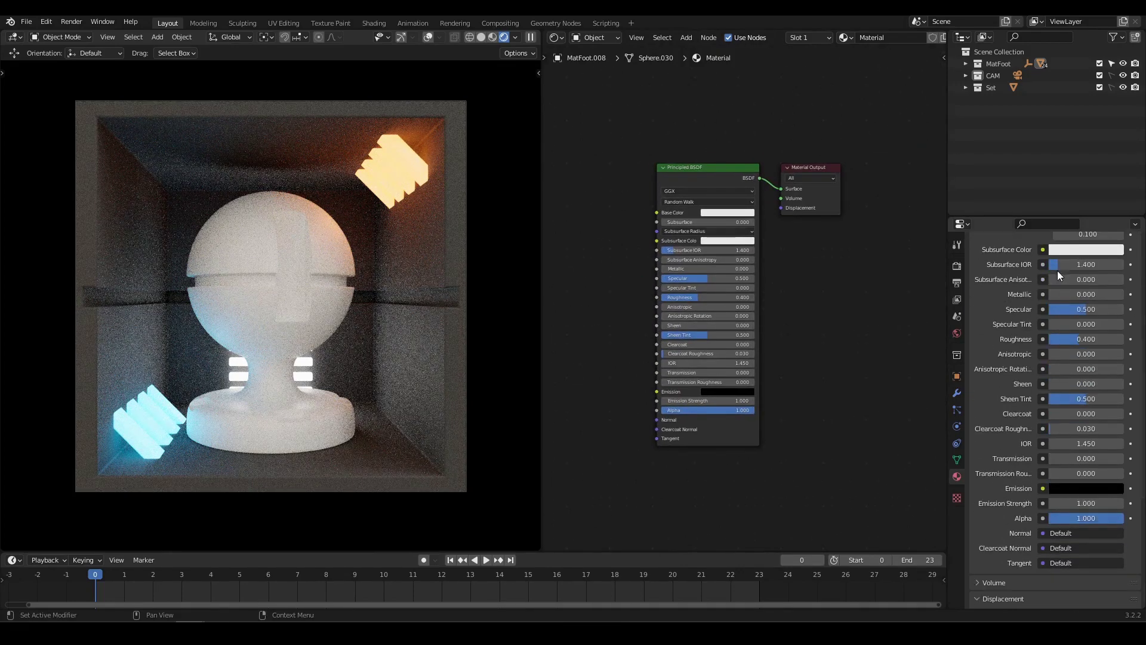
pyautogui.scroll(4, 1054, 366)
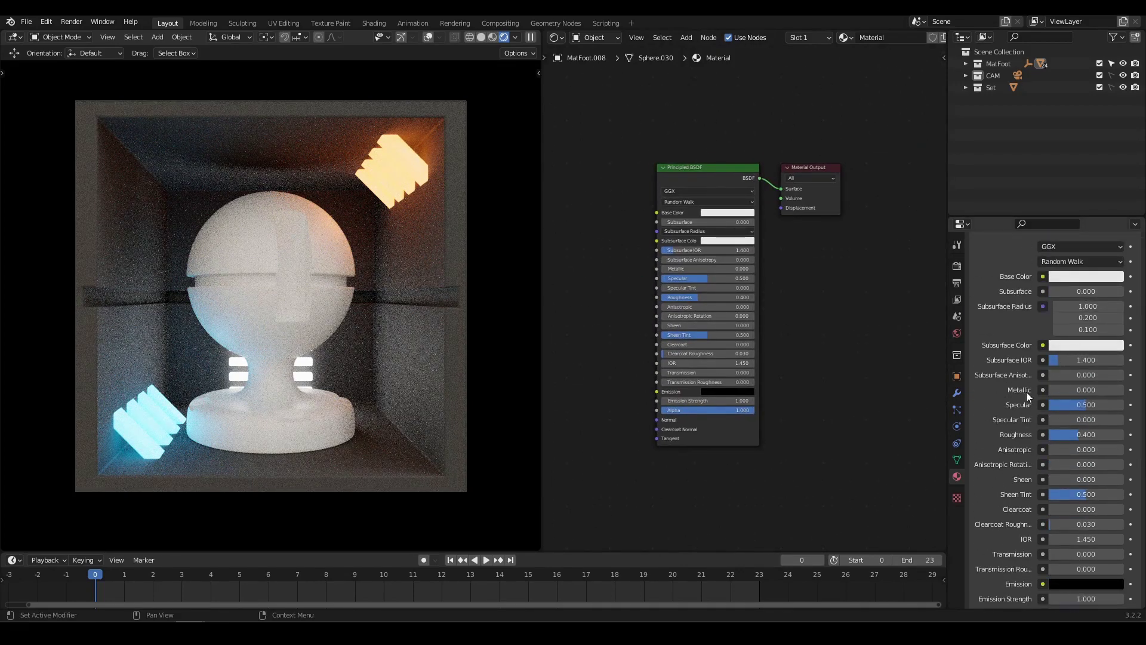
pyautogui.scroll(-1, 989, 396)
pyautogui.scroll(3, 1009, 408)
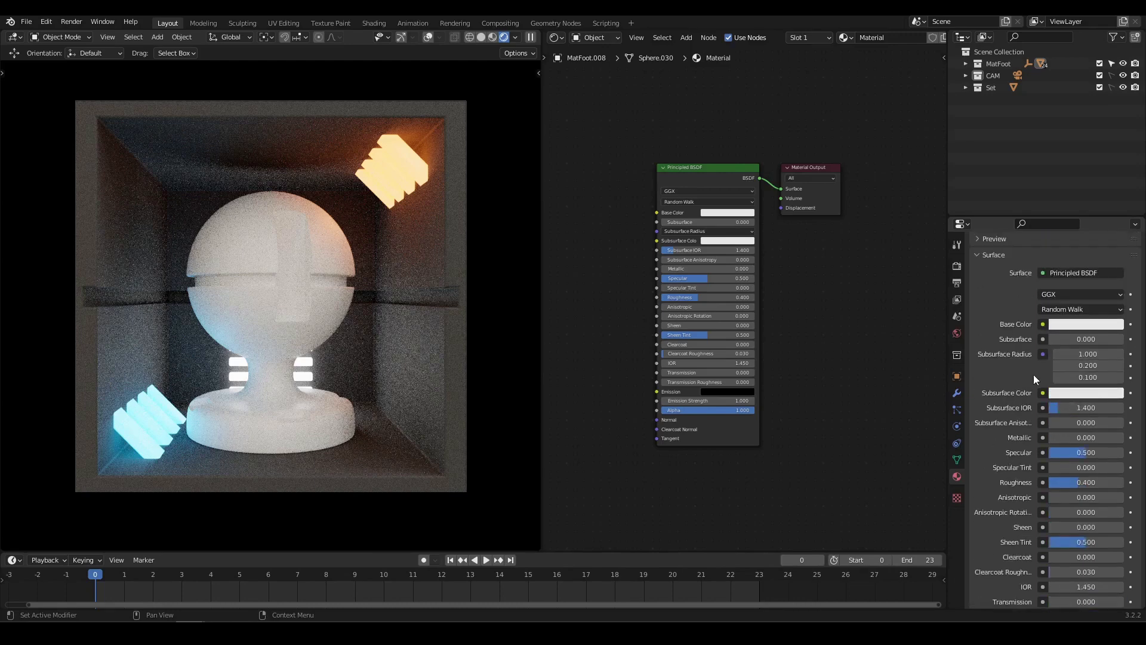
pyautogui.scroll(-6, 1087, 432)
pyautogui.scroll(8, 1087, 305)
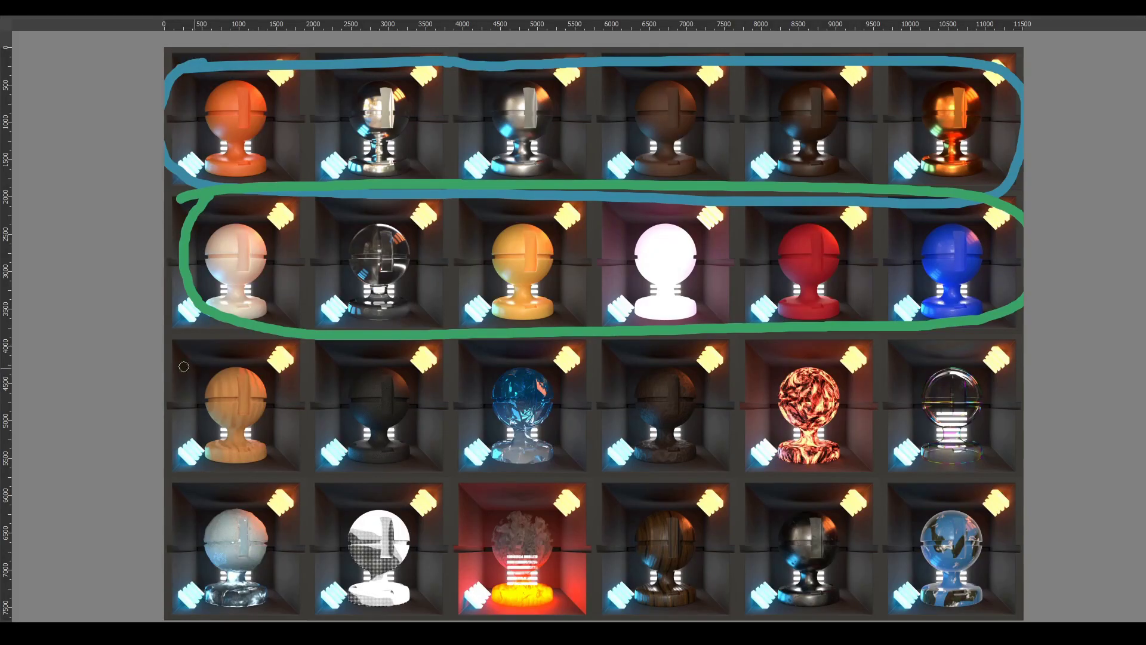
# Switch to Krita and outline the two lowest rows of material previews together freehand in dark yellow
pyautogui.rightClick(184, 366)
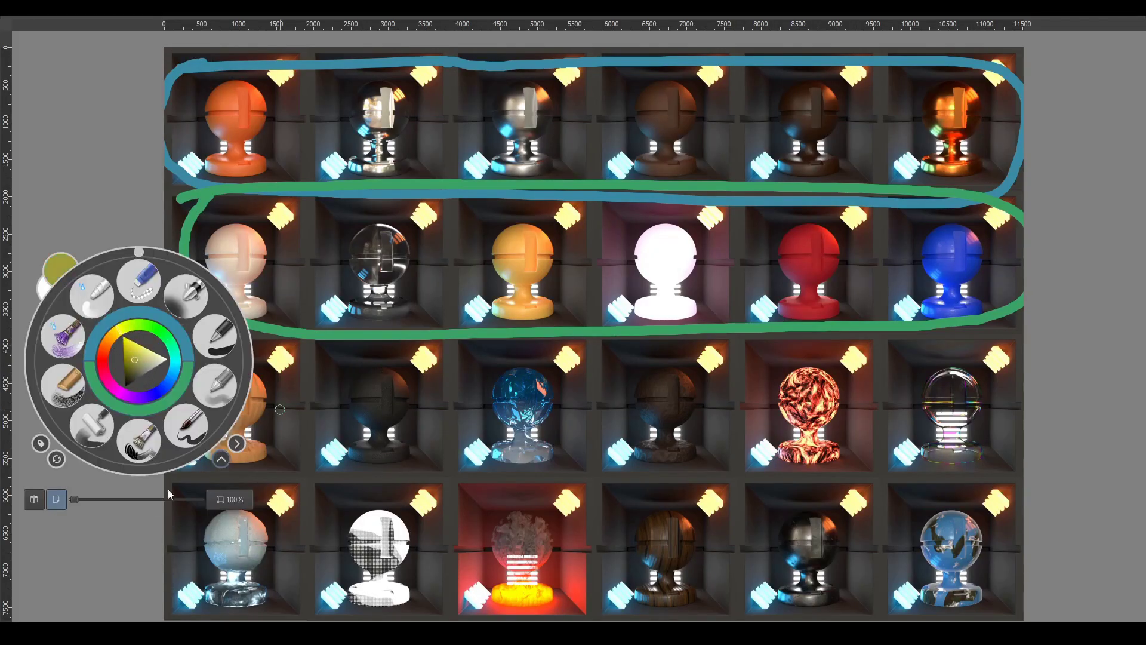
pyautogui.click(151, 511)
pyautogui.moveTo(172, 356)
pyautogui.mouseDown()
pyautogui.moveTo(869, 326)
pyautogui.moveTo(1024, 337)
pyautogui.mouseUp()
pyautogui.moveTo(1022, 495)
pyautogui.mouseDown()
pyautogui.moveTo(1015, 579)
pyautogui.moveTo(996, 621)
pyautogui.moveTo(263, 608)
pyautogui.moveTo(172, 540)
pyautogui.moveTo(175, 347)
pyautogui.mouseUp()
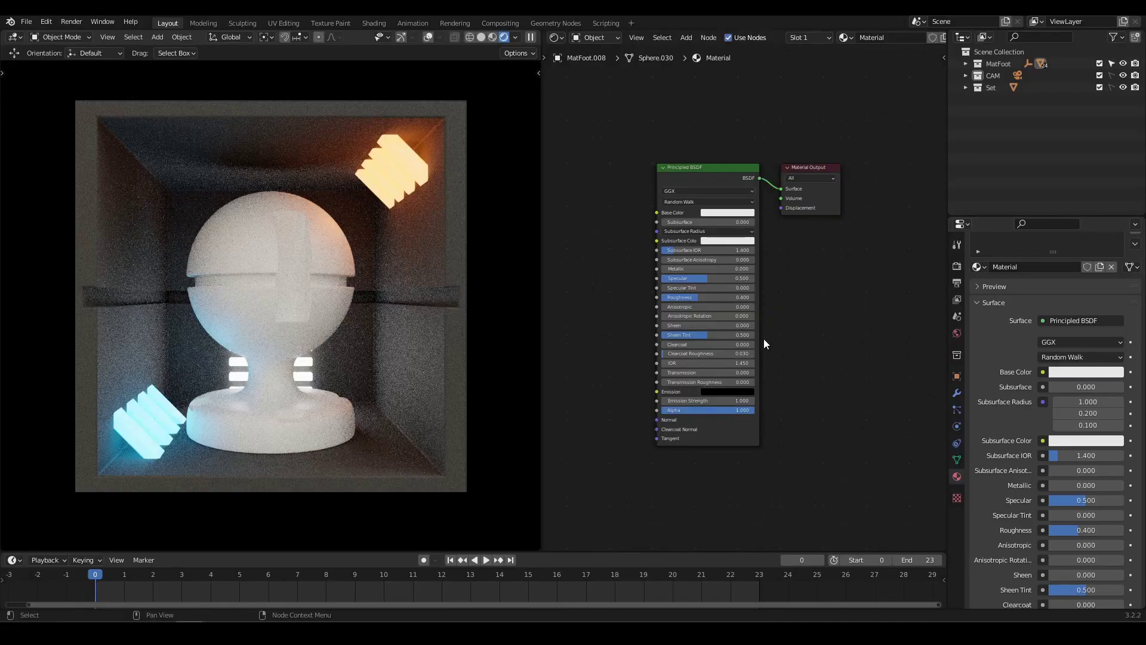
# Switch to Blender and choose the Shader Editor for the node area, framing the plain material's nodes
pyautogui.moveTo(762, 340); pyautogui.dragTo(884, 334, button='middle')
pyautogui.scroll(-1, 800, 316)
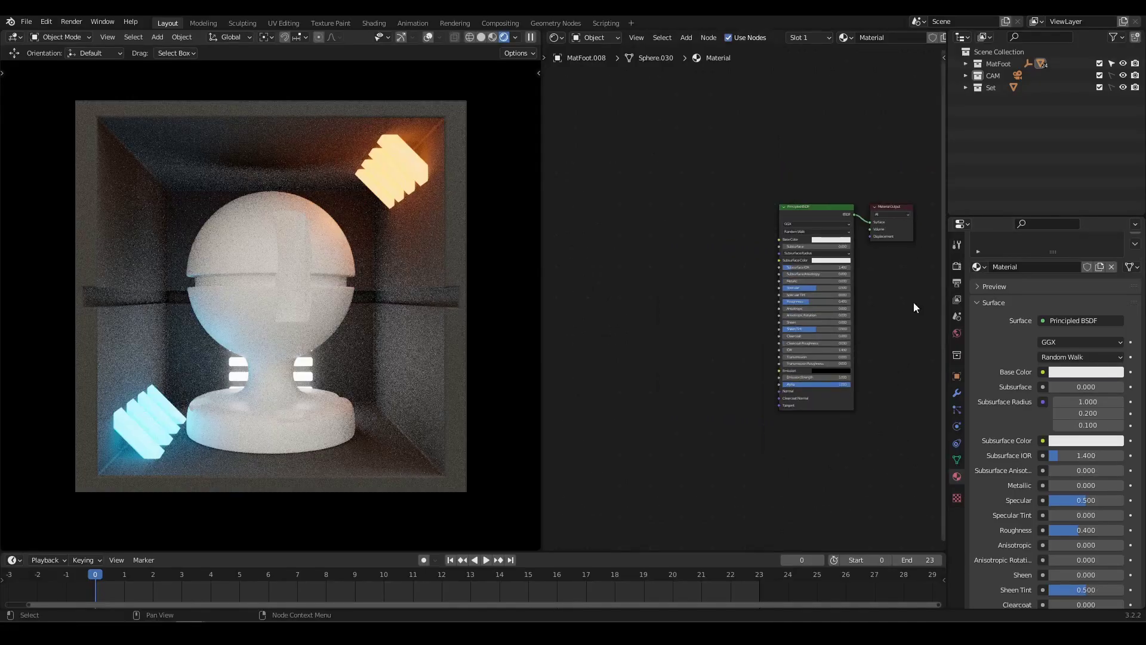
pyautogui.click(557, 37)
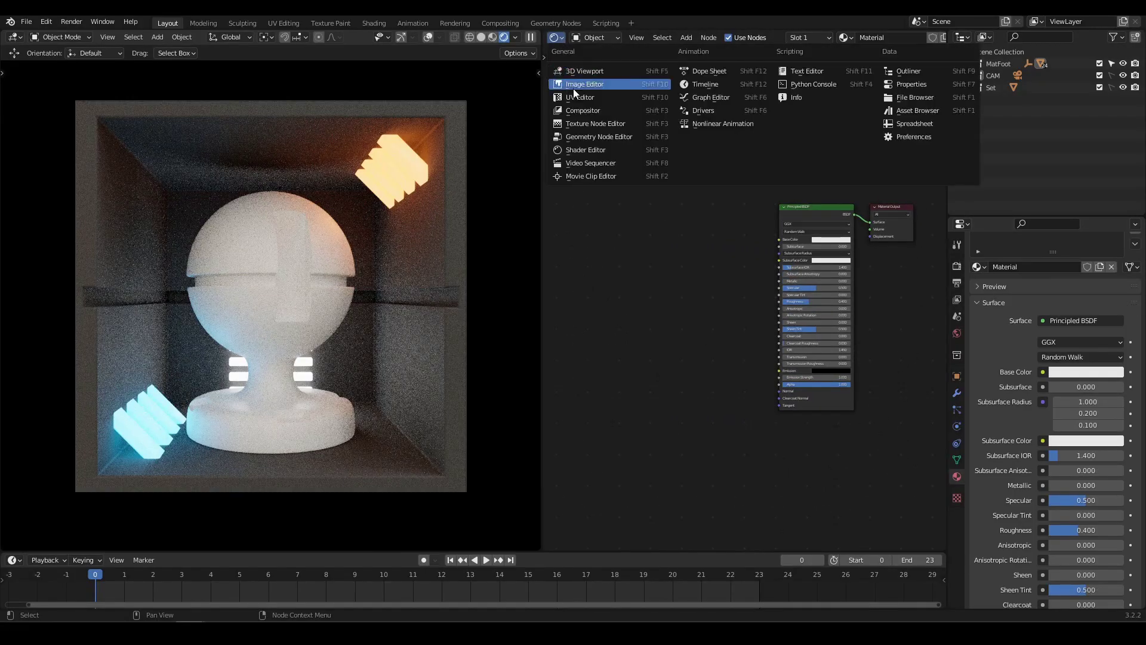
pyautogui.click(589, 149)
pyautogui.moveTo(681, 330); pyautogui.dragTo(705, 343, button='middle')
pyautogui.scroll(-2, 687, 341)
pyautogui.scroll(3, 742, 246)
pyautogui.moveTo(771, 282); pyautogui.dragTo(675, 288, button='middle')
pyautogui.scroll(3, 678, 284)
# Add an RGB input node beside the Principled BSDF and connect its Color output to Base Color
pyautogui.click(689, 37)
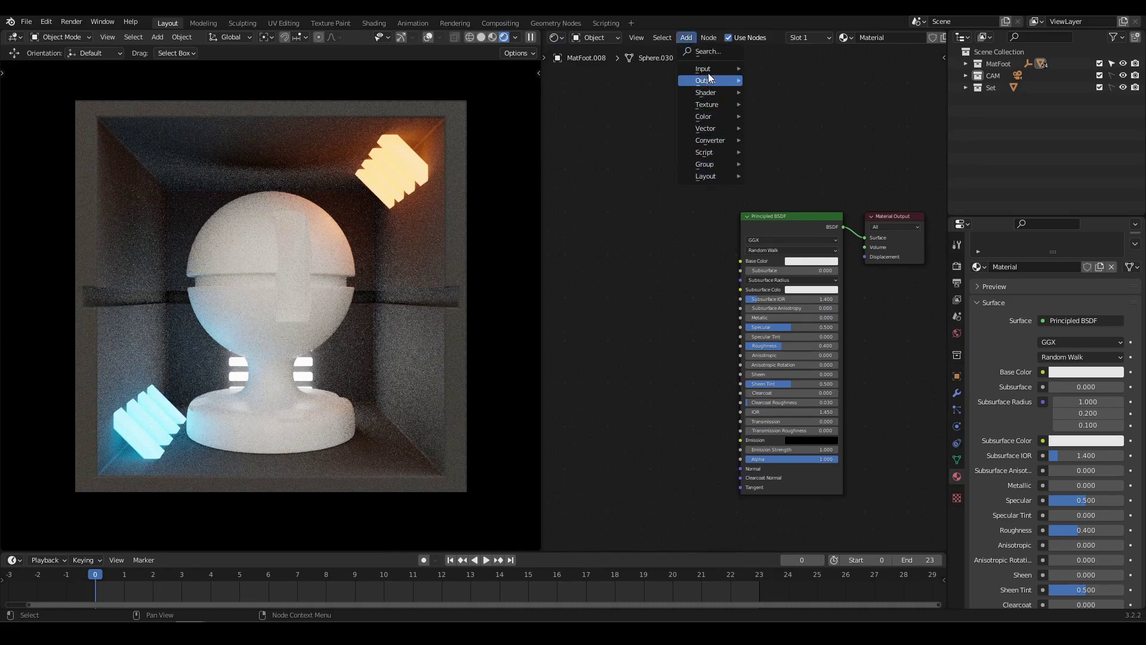
pyautogui.moveTo(707, 116)
pyautogui.moveTo(709, 70)
pyautogui.click(771, 240)
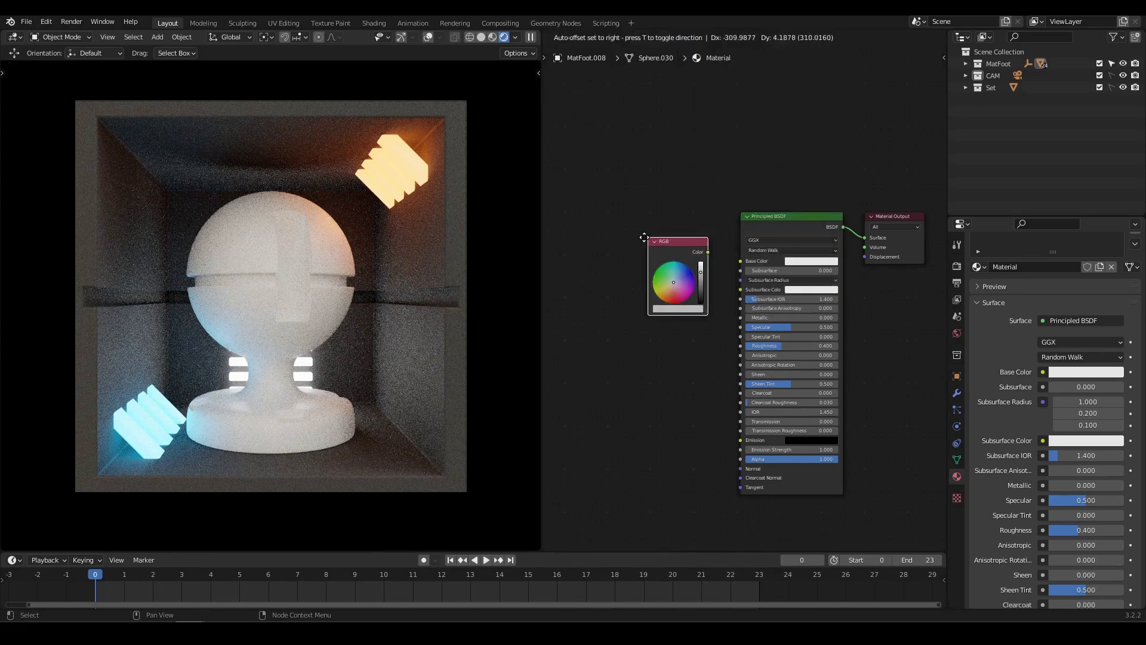
pyautogui.click(663, 239)
pyautogui.scroll(4, 660, 238)
pyautogui.moveTo(672, 242); pyautogui.dragTo(706, 262, button='middle')
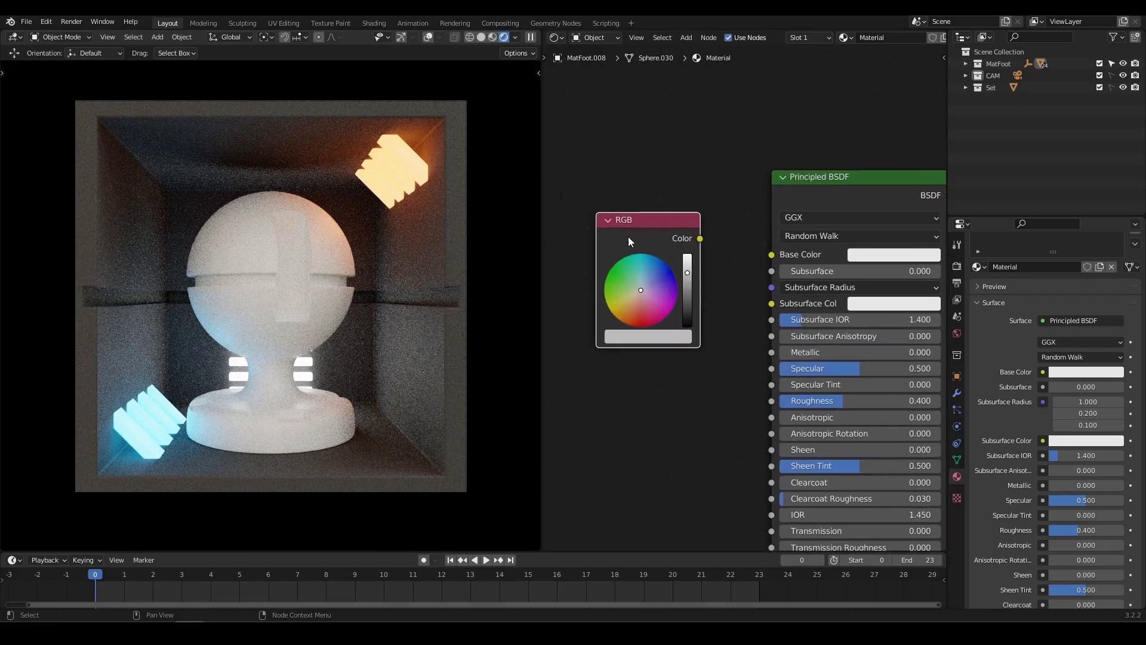
pyautogui.moveTo(701, 240); pyautogui.dragTo(772, 255)
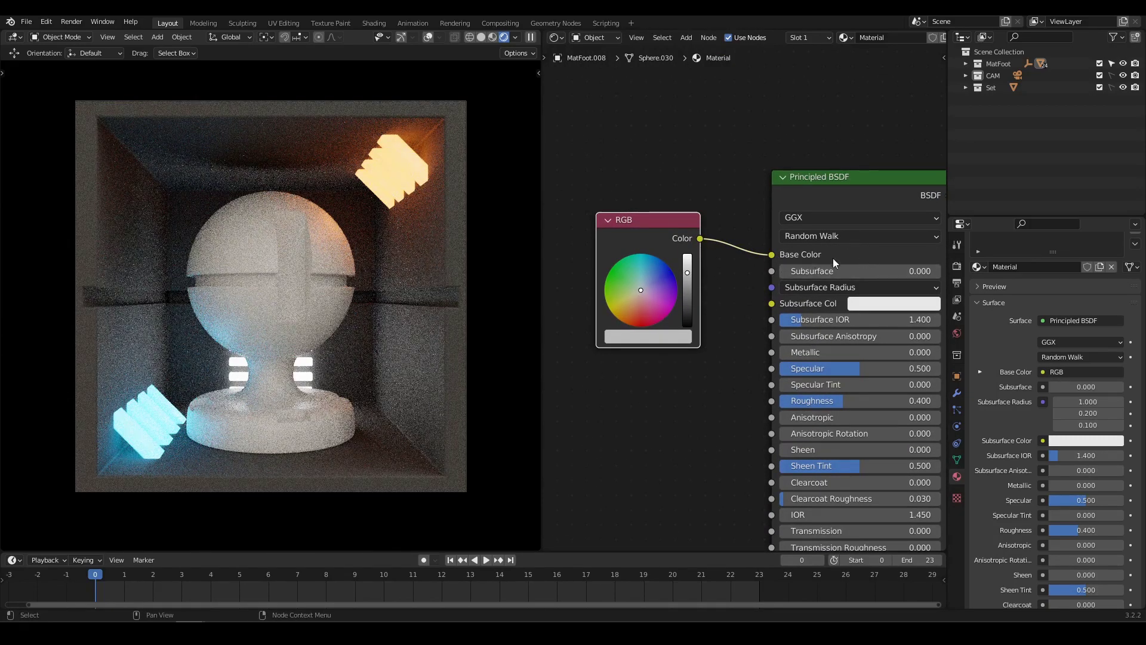
# Tint the RGB node's color red and brighten it, and finally shift the color to blue
pyautogui.moveTo(644, 303); pyautogui.dragTo(644, 313)
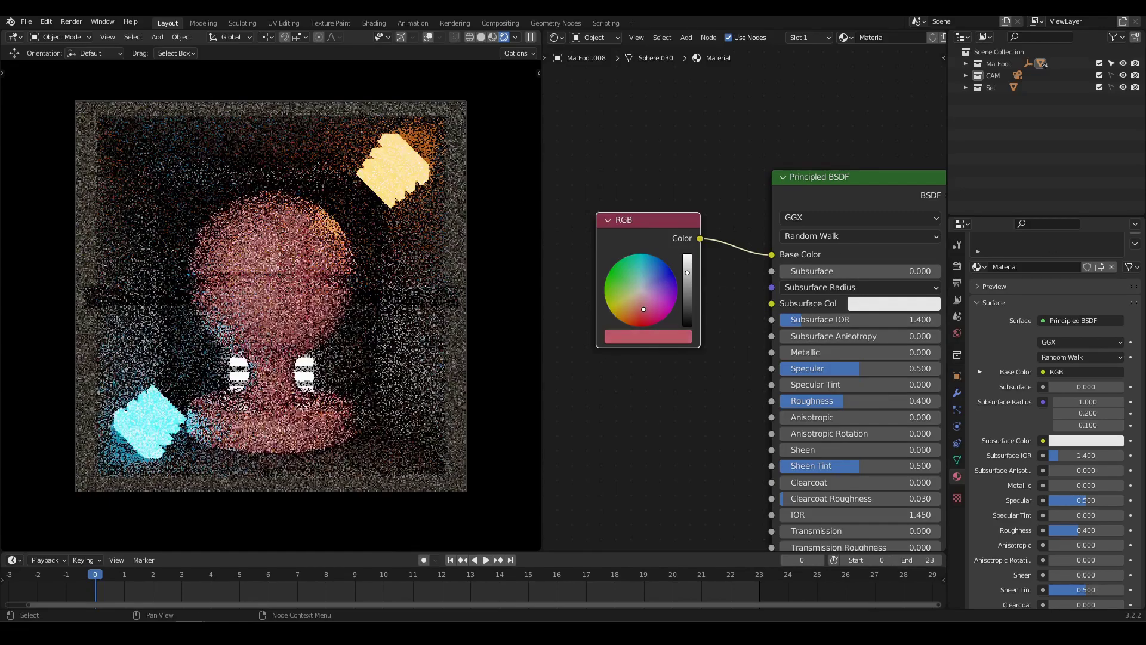
pyautogui.moveTo(687, 272)
pyautogui.mouseDown()
pyautogui.moveTo(688, 300)
pyautogui.moveTo(688, 265)
pyautogui.mouseUp()
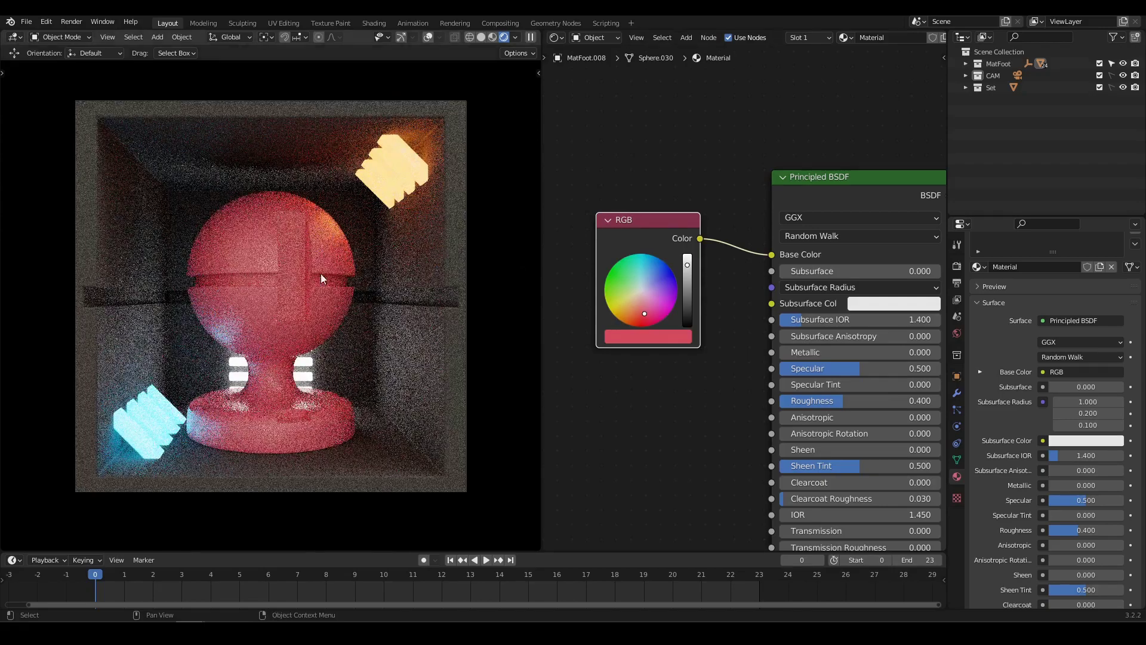
pyautogui.moveTo(642, 304); pyautogui.dragTo(660, 278)
pyautogui.scroll(-5, 696, 414)
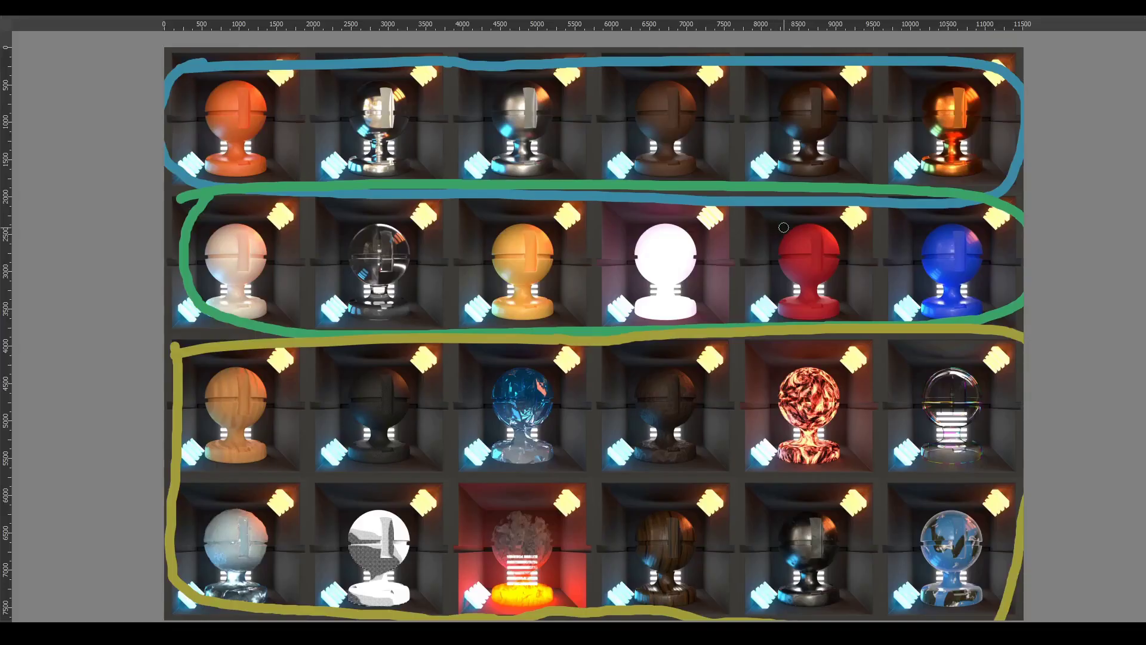
# Switch to Krita and undo the blue, green and yellow outlines around the material previews
pyautogui.hotkey('ctrl', 'z')
pyautogui.hotkey('ctrl', 'z')
pyautogui.hotkey('ctrl', 'z')
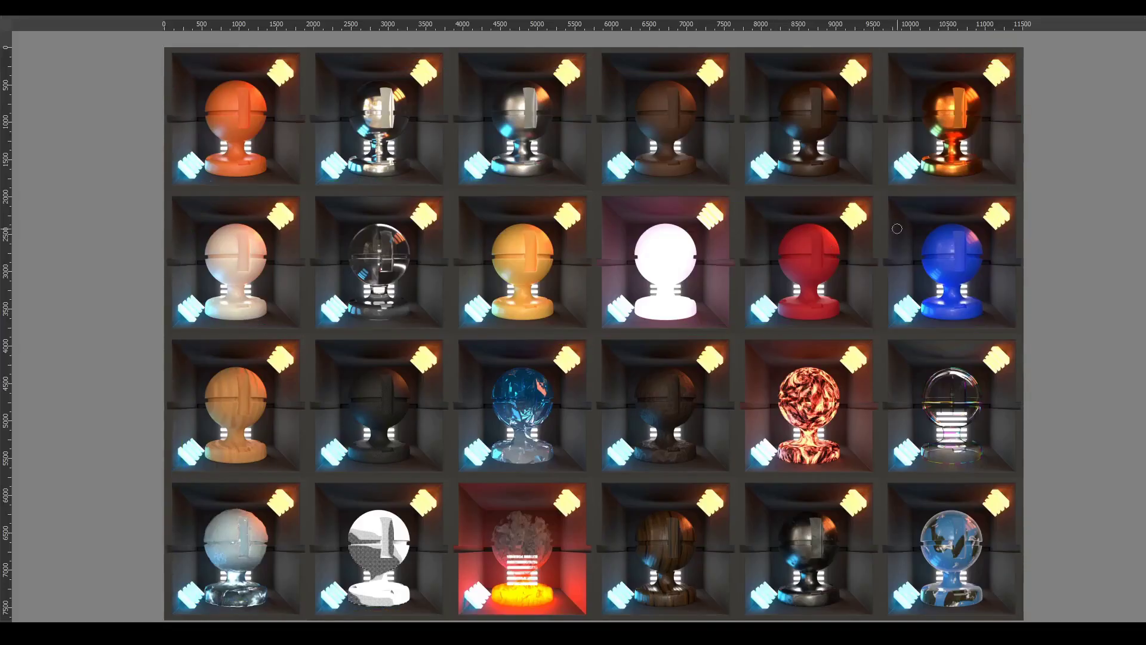
pyautogui.moveTo(1104, 235); pyautogui.dragTo(1079, 236)
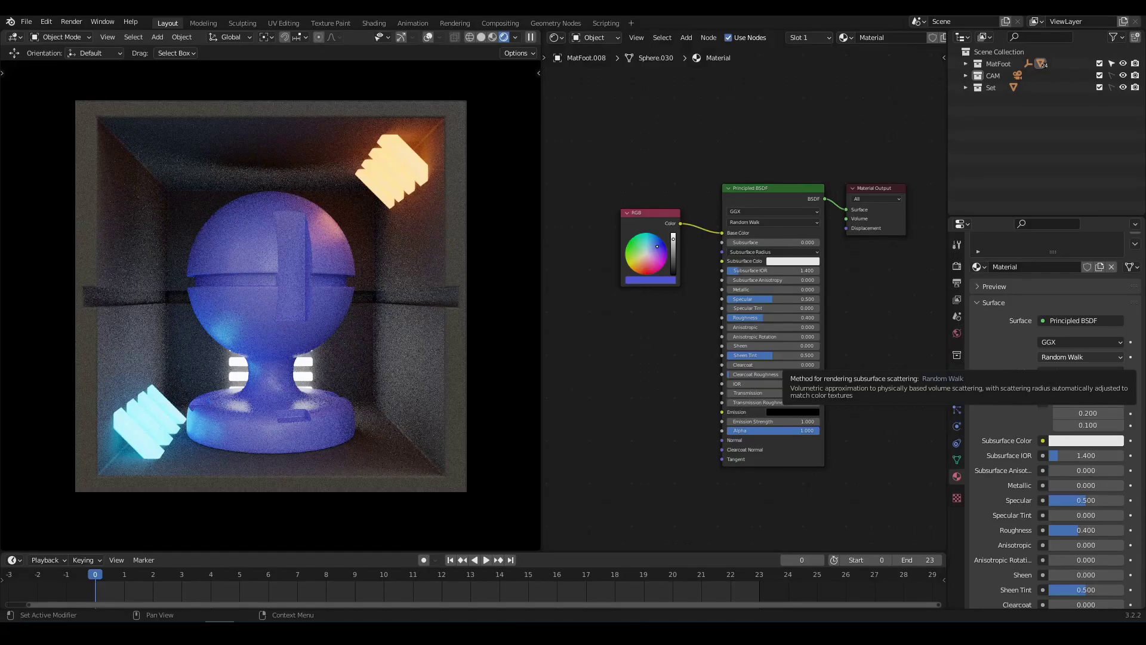
# Switch to Blender and delete the RGB node from the plain material
pyautogui.moveTo(679, 328); pyautogui.dragTo(689, 330, button='middle')
pyautogui.click(660, 215)
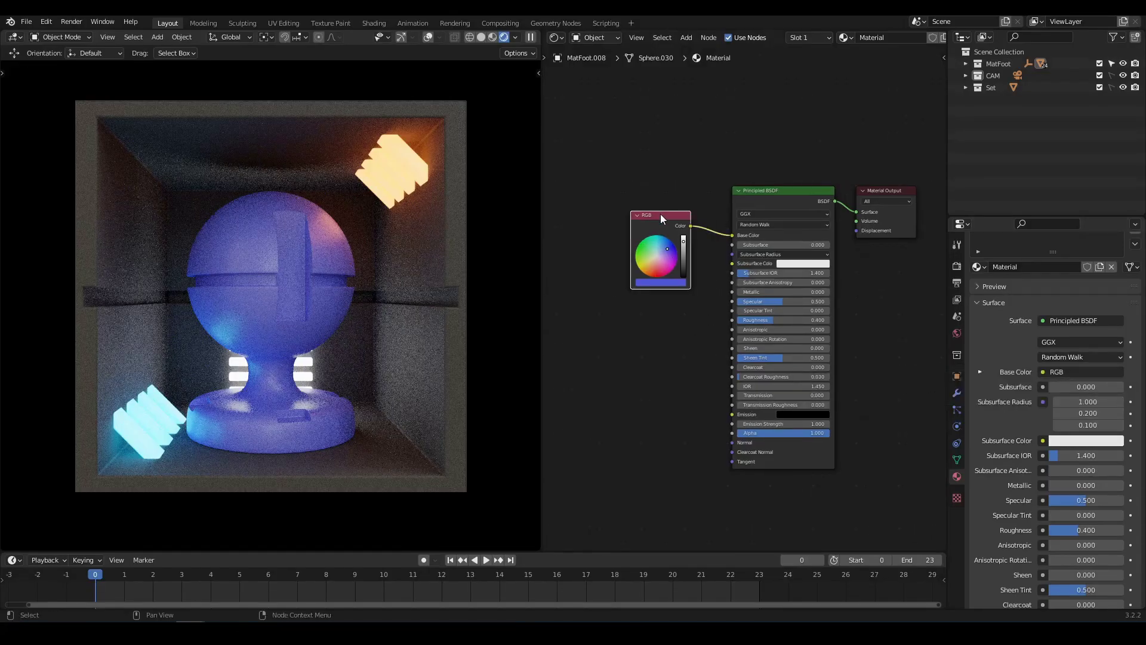
pyautogui.press('x')
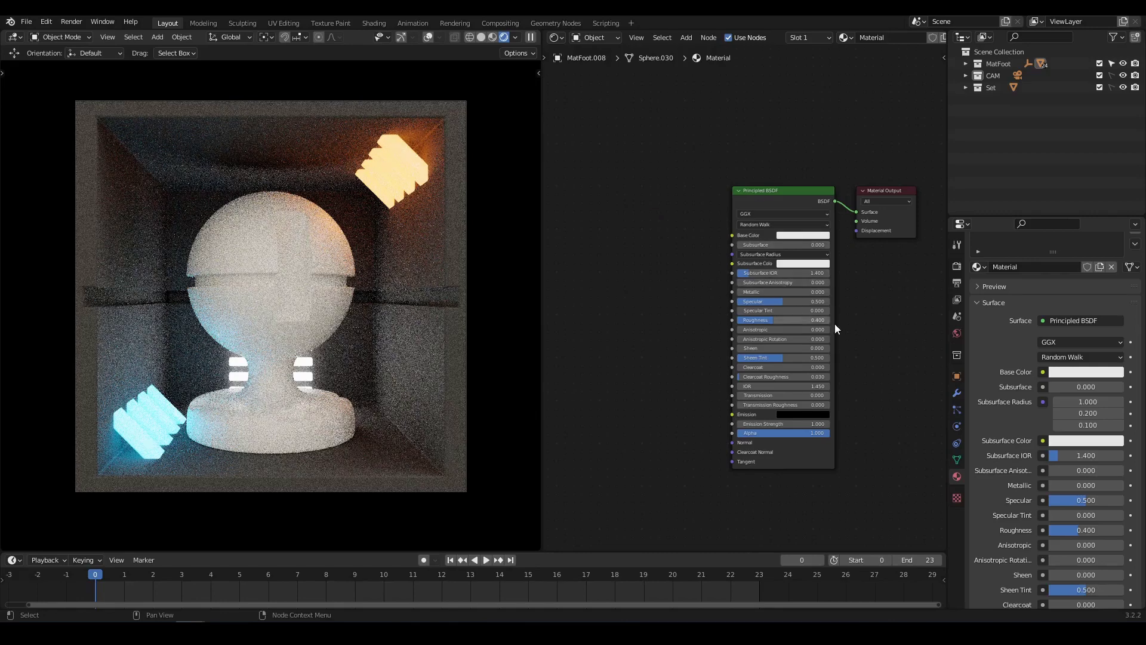
pyautogui.moveTo(851, 330); pyautogui.dragTo(805, 317, button='middle')
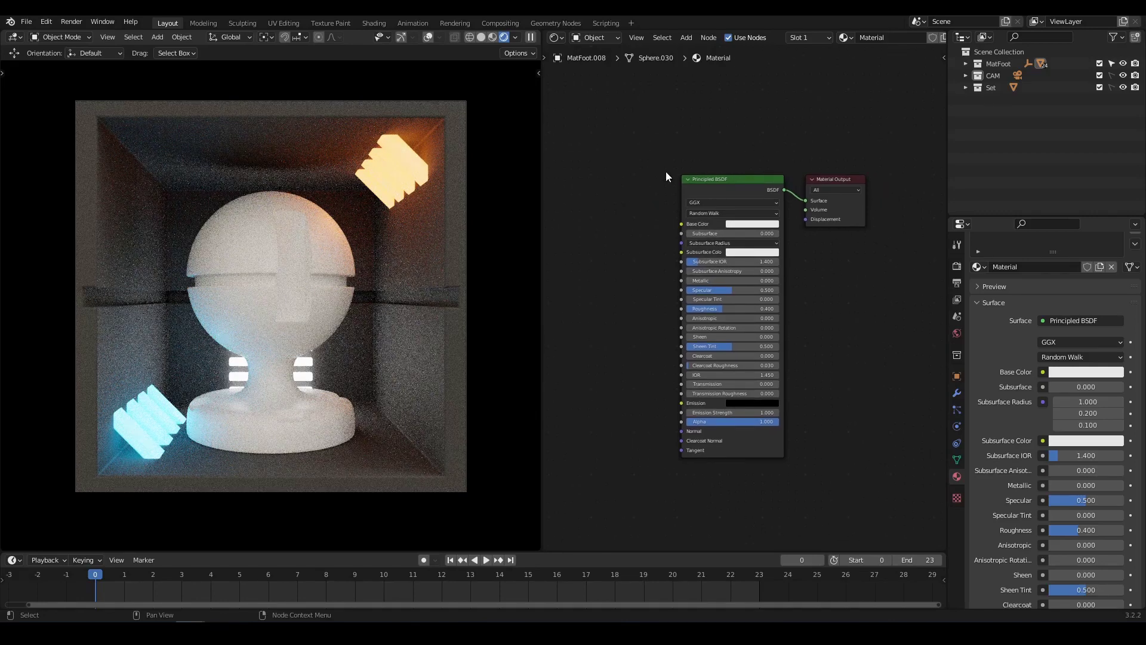
pyautogui.moveTo(645, 221); pyautogui.dragTo(632, 234, button='middle')
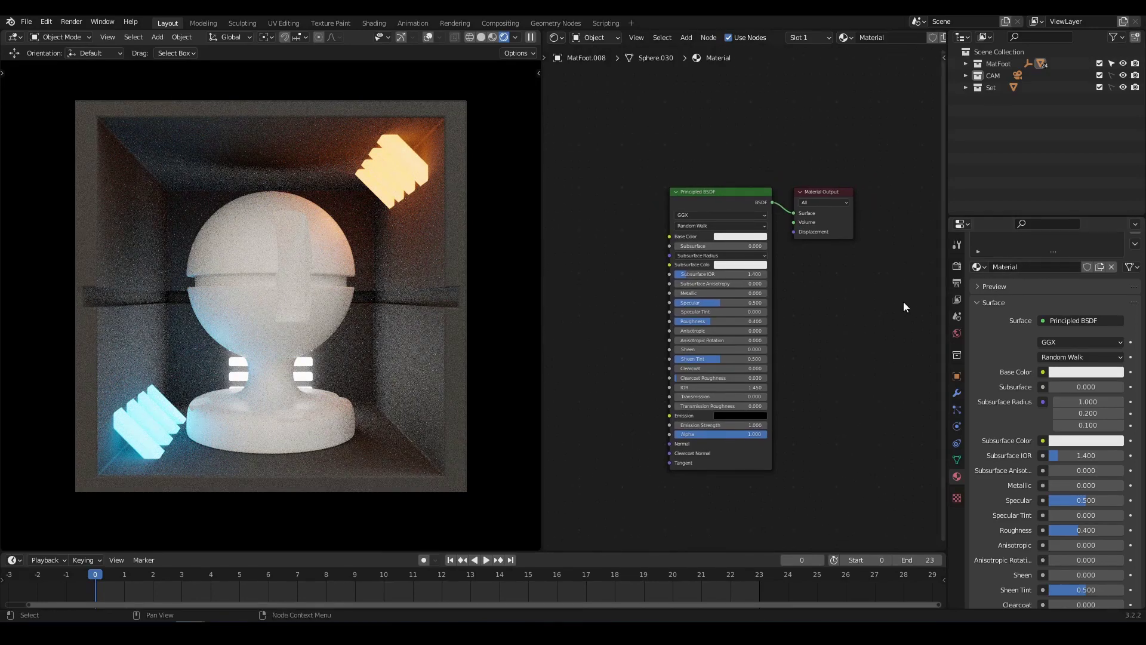
# Set the view layer's Material Override to the material named Material
pyautogui.scroll(3, 904, 303)
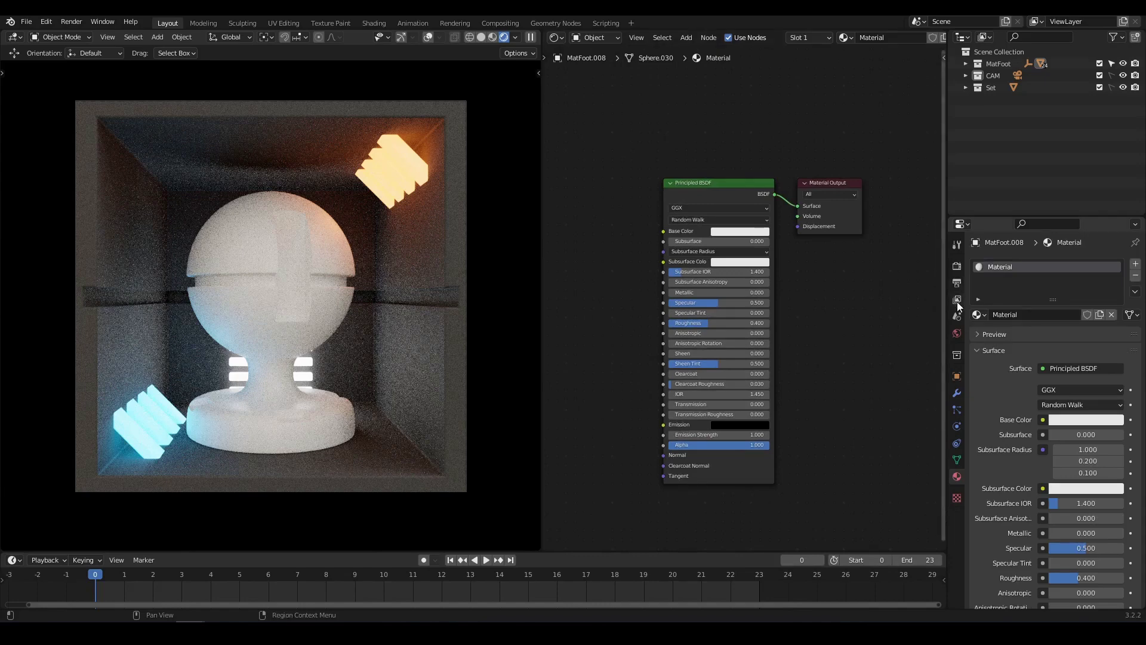
pyautogui.click(958, 301)
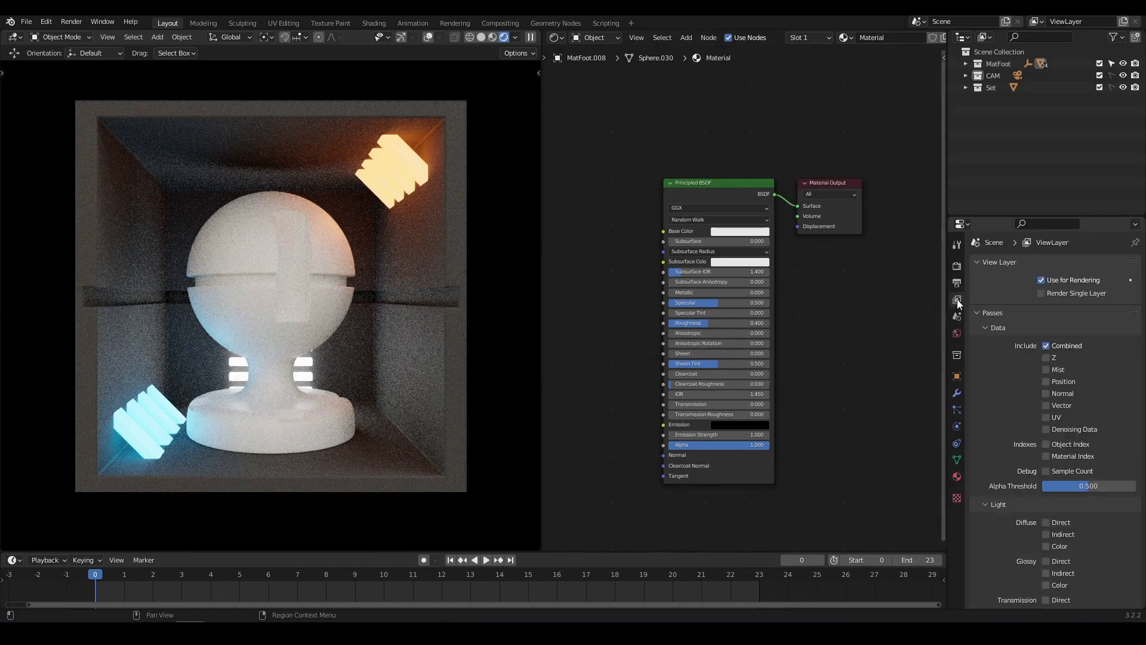
pyautogui.scroll(-10, 1003, 412)
pyautogui.scroll(-3, 1004, 414)
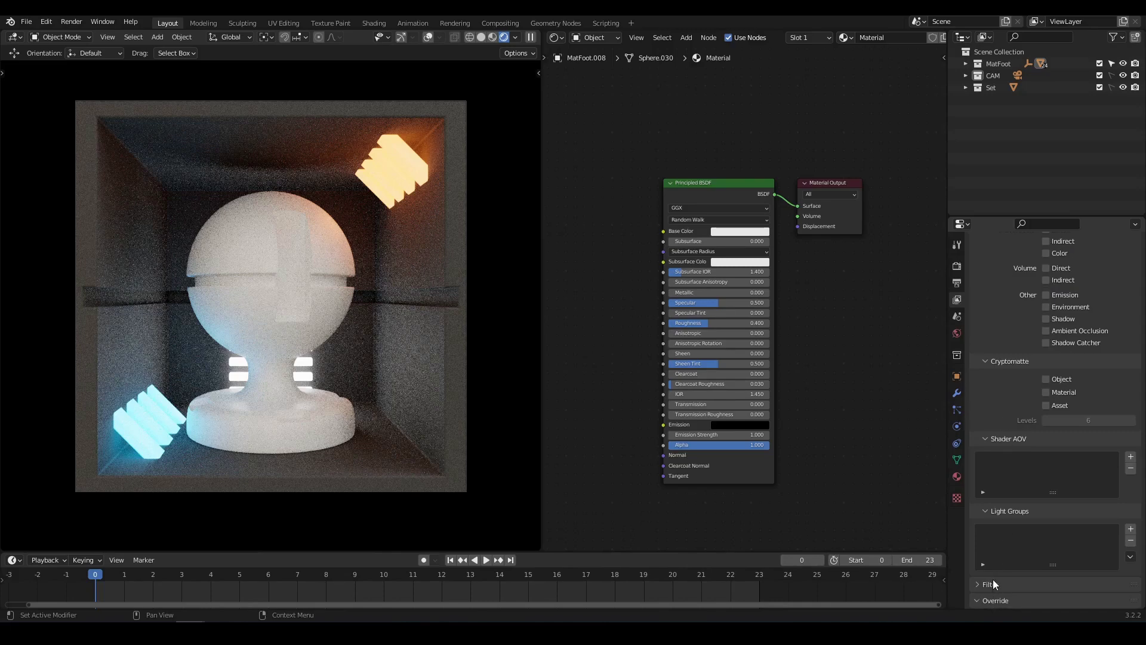
pyautogui.click(992, 601)
pyautogui.scroll(-2, 994, 579)
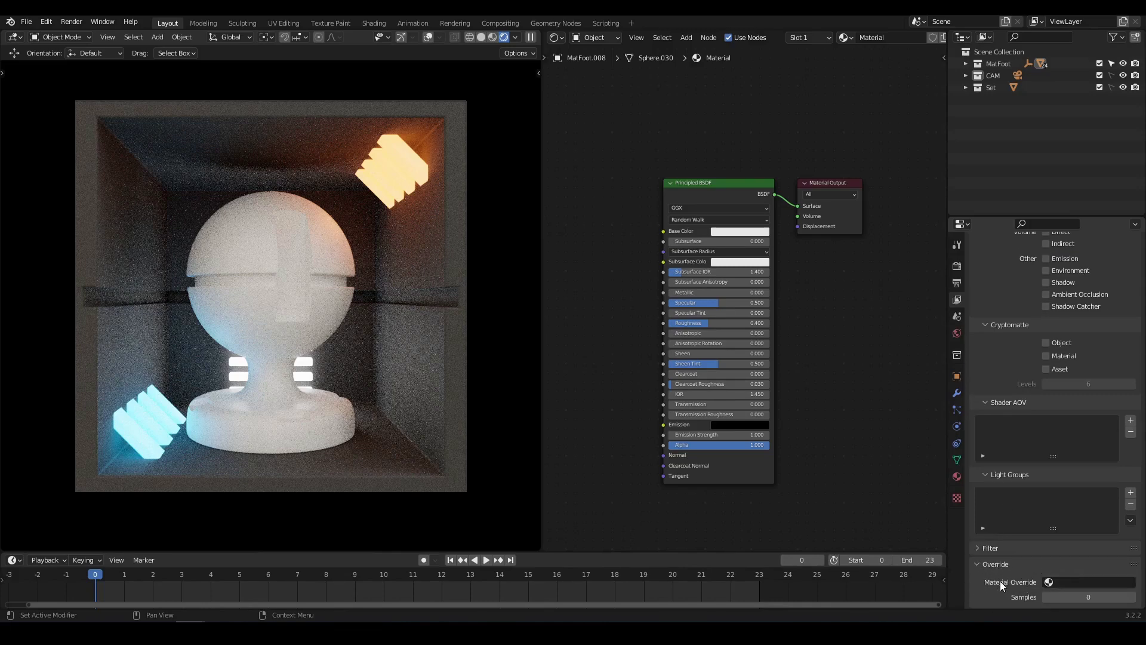
pyautogui.click(1073, 582)
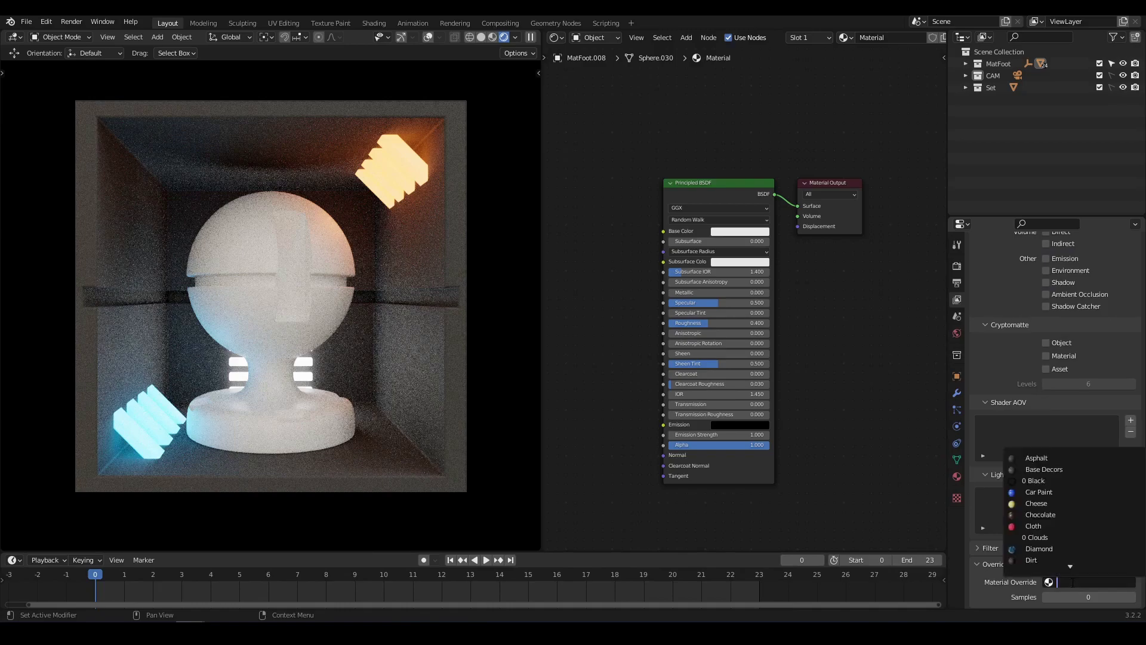
pyautogui.scroll(-12, 1056, 537)
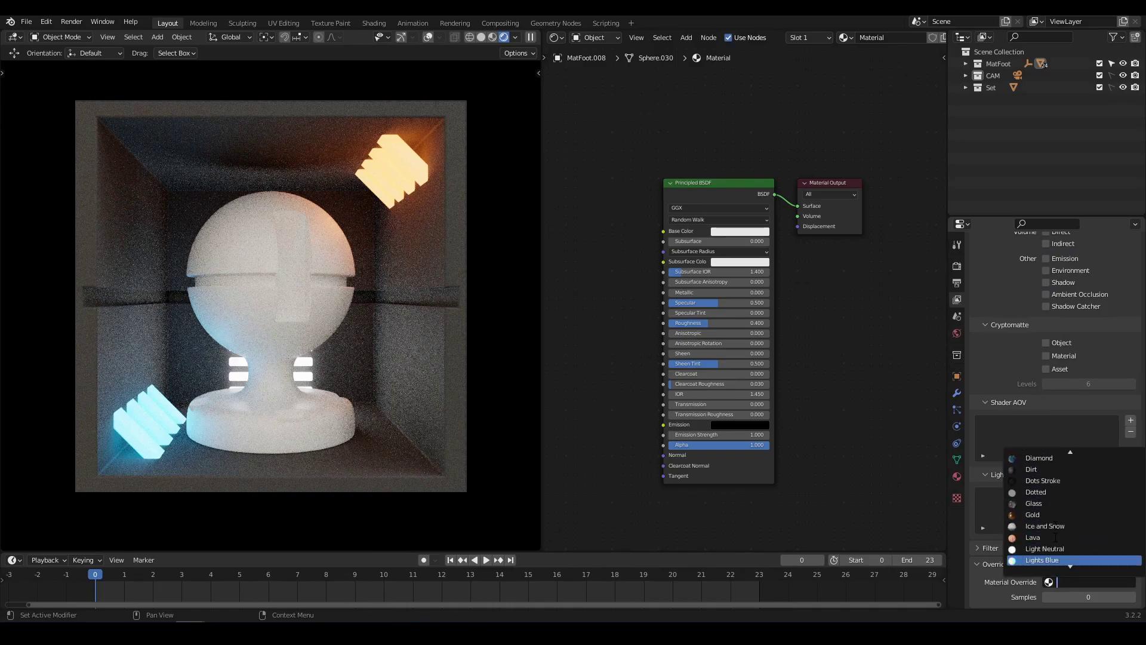
pyautogui.click(1042, 536)
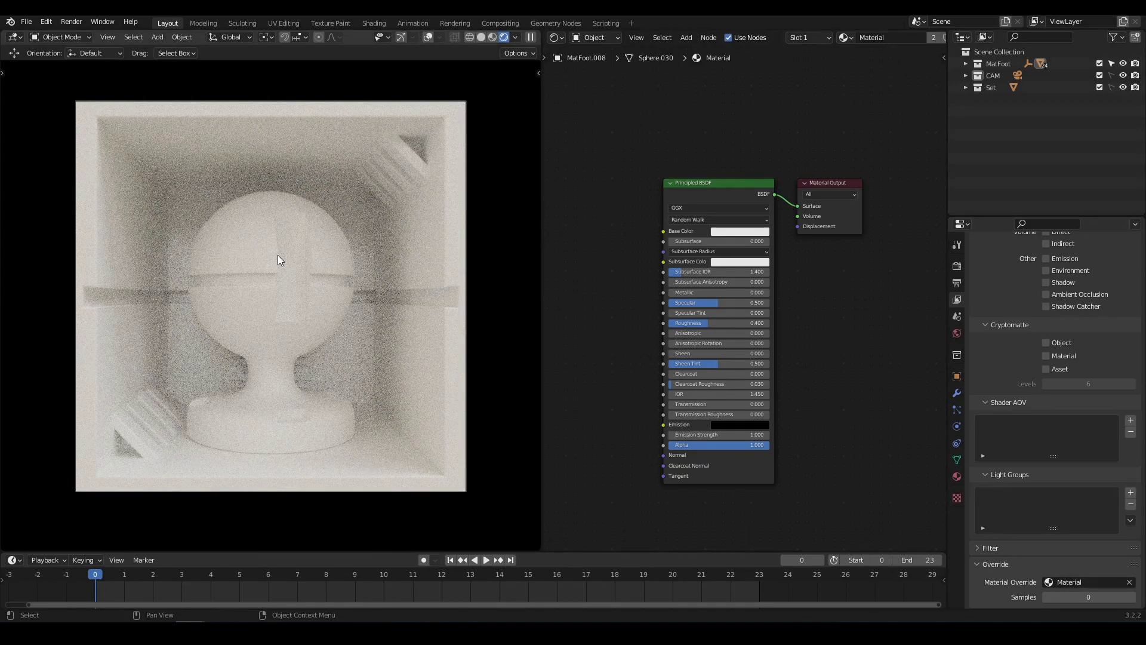
# Darken the Principled BSDF's Base Color from white to a medium grey
pyautogui.scroll(3, 603, 321)
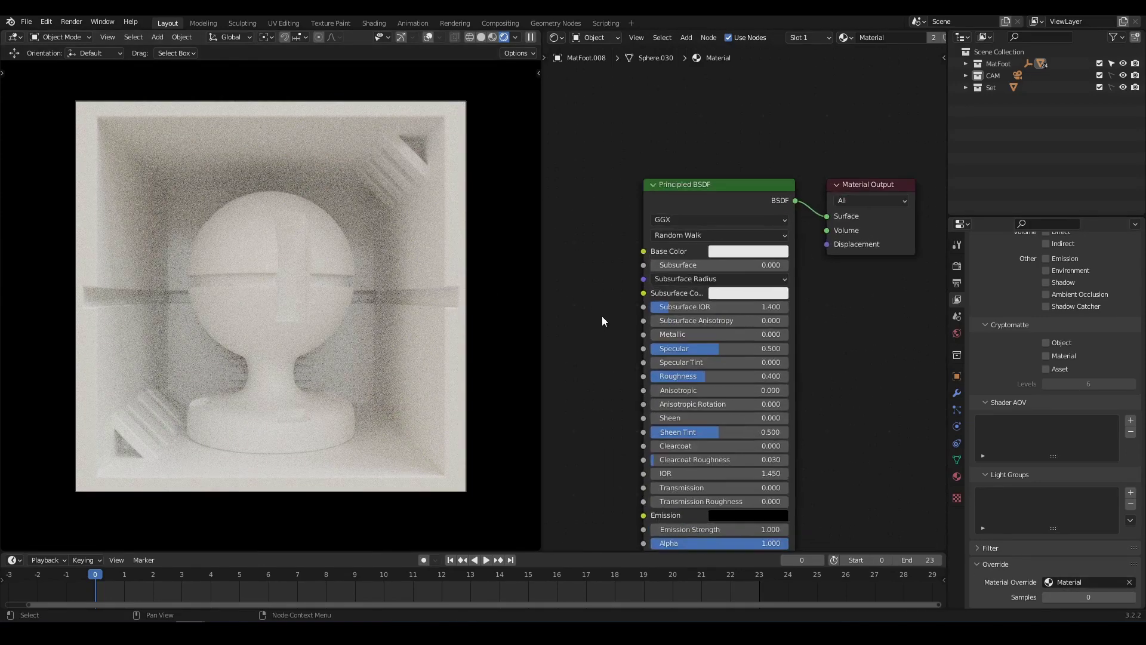
pyautogui.click(790, 277)
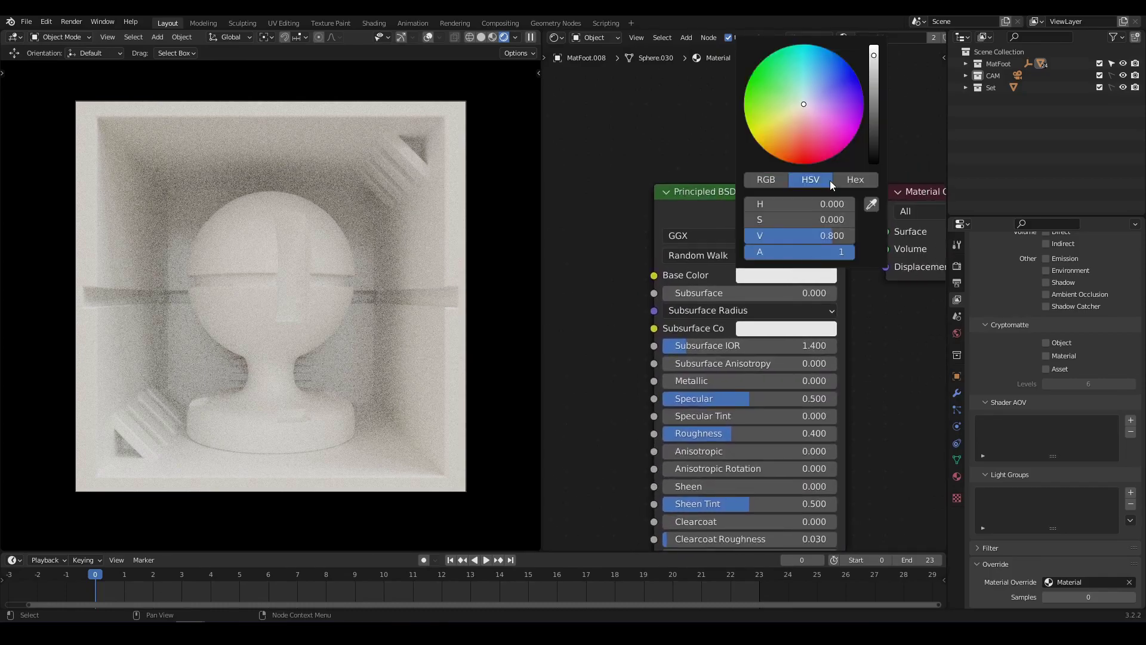
pyautogui.moveTo(876, 70); pyautogui.dragTo(874, 106)
pyautogui.scroll(-4, 588, 248)
pyautogui.moveTo(591, 251); pyautogui.dragTo(636, 179, button='middle')
pyautogui.moveTo(674, 260); pyautogui.dragTo(662, 233, button='middle')
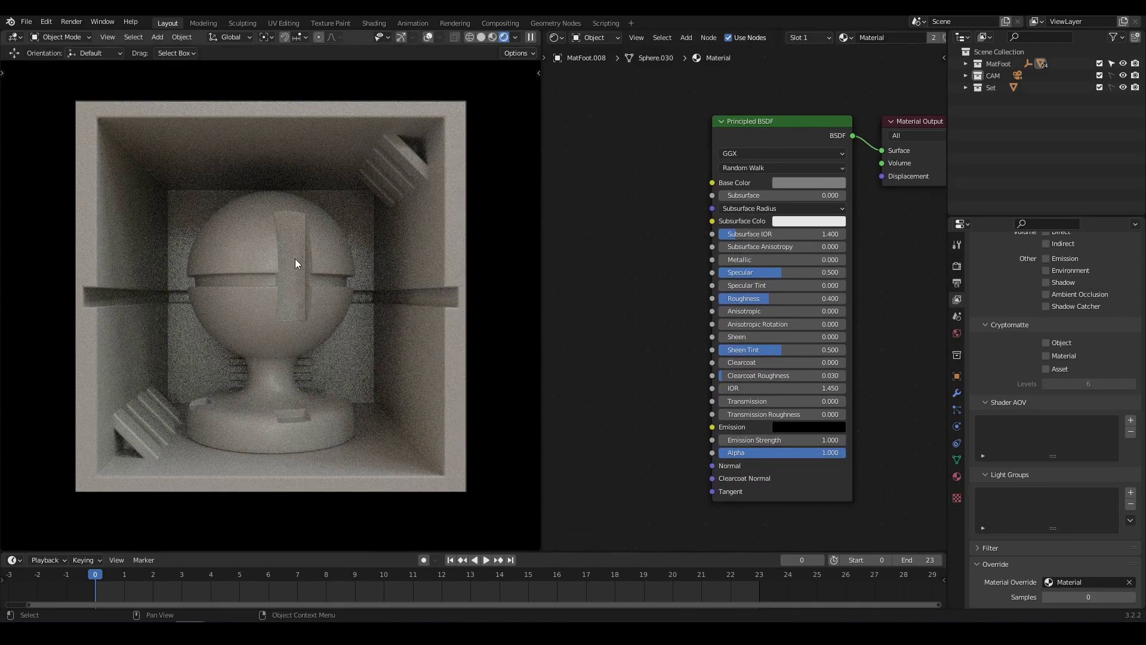
# Change the node area to a 3D Viewport and view the test object in its box from an angled perspective
pyautogui.click(558, 37)
pyautogui.click(584, 70)
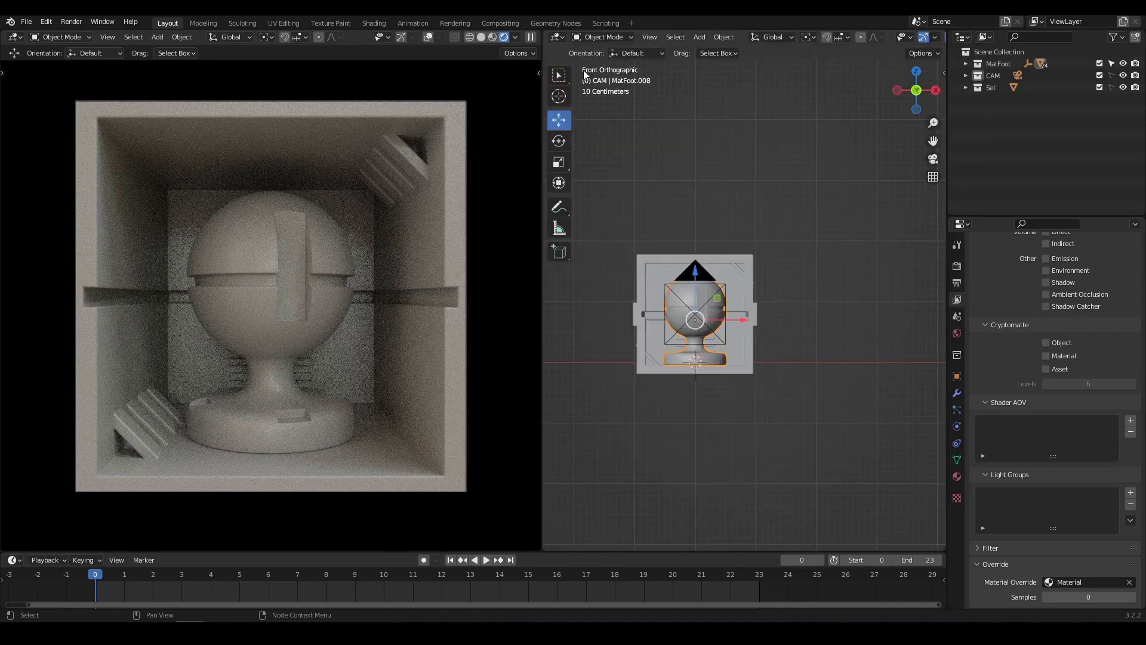
pyautogui.moveTo(681, 325); pyautogui.dragTo(787, 325, button='middle')
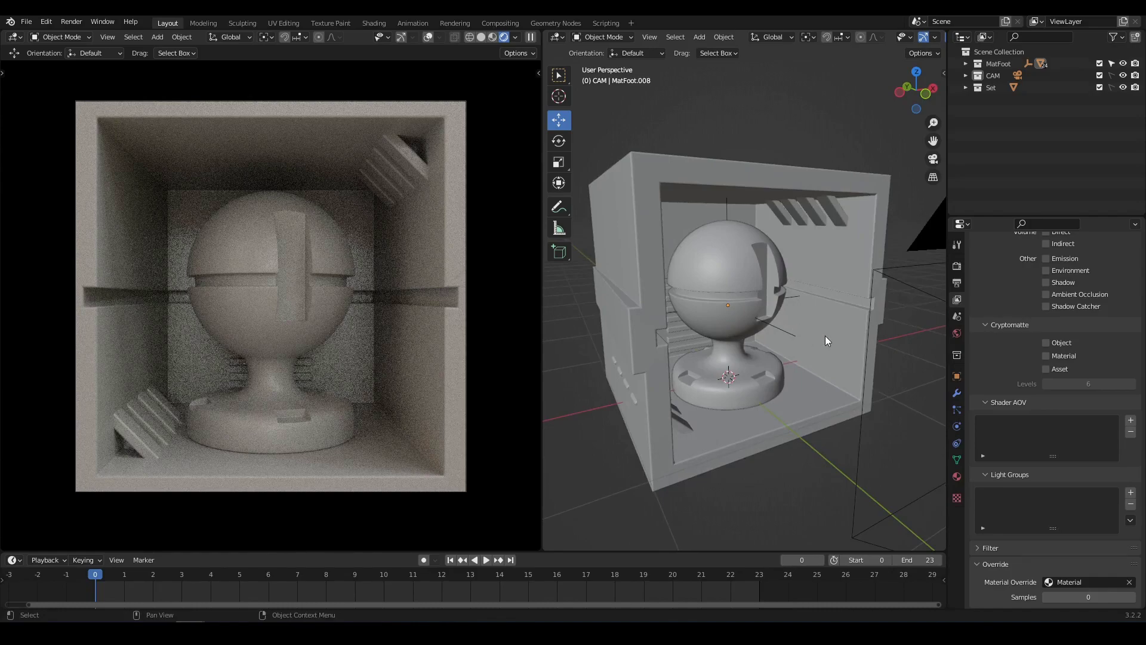
# Set the world background's strength to 1
pyautogui.click(957, 333)
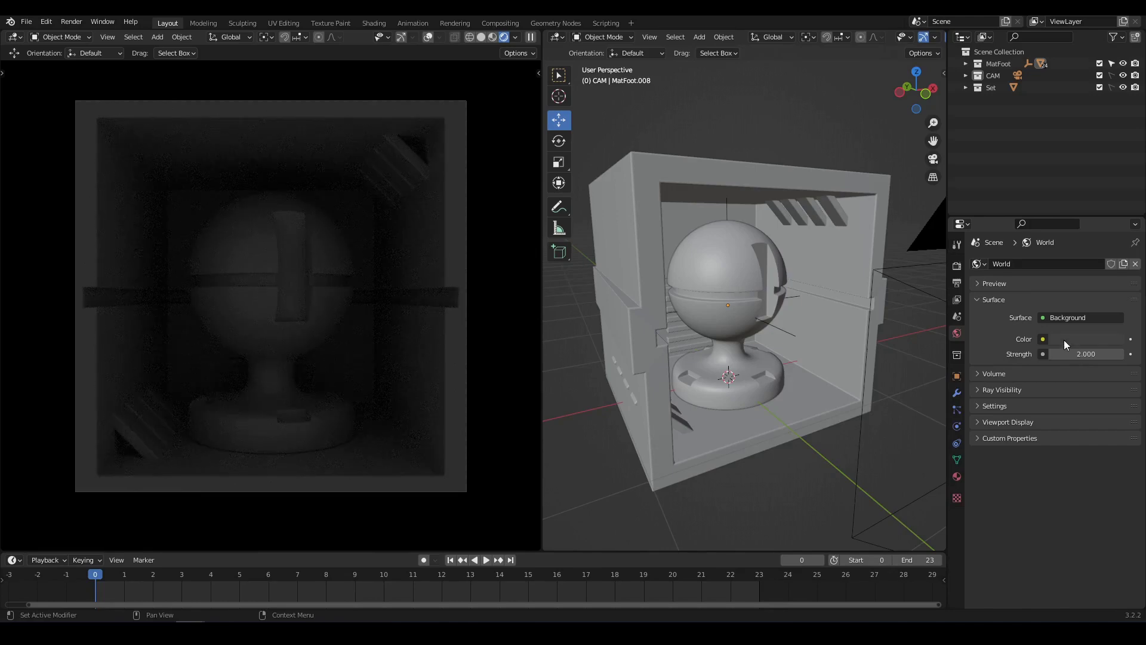
pyautogui.click(1085, 353)
pyautogui.write('1')
pyautogui.press('Return')
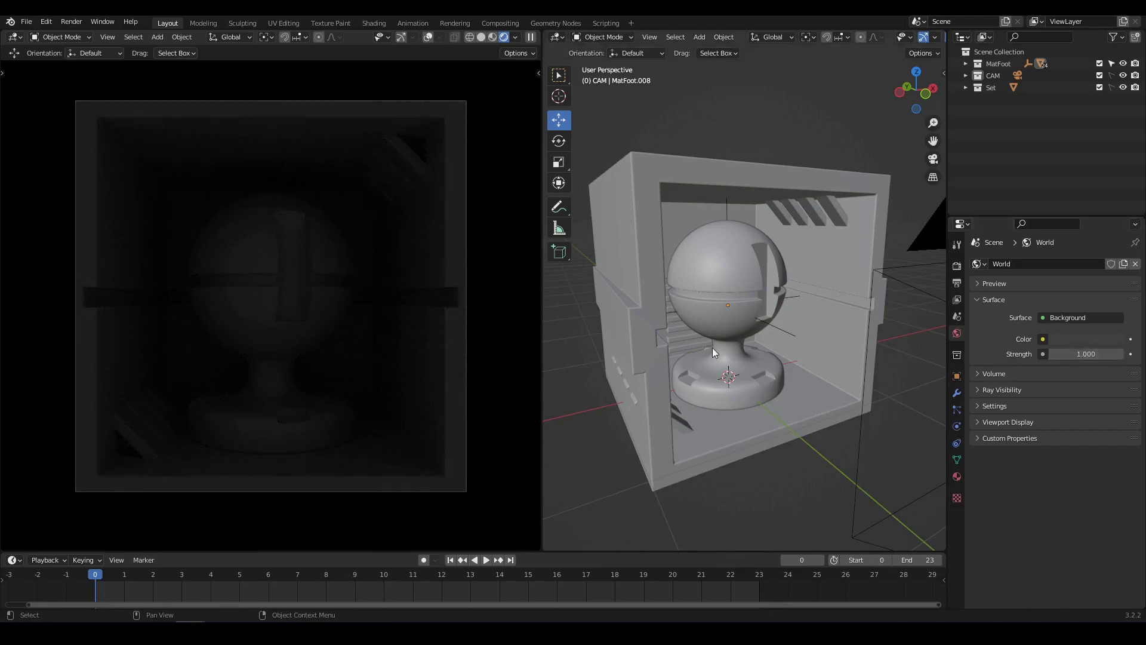
# Add a point light at the test object and raise it about 1.5 m along global Z to just above the sphere
pyautogui.moveTo(718, 350); pyautogui.dragTo(720, 325, button='middle')
pyautogui.hotkey('shift', 'a')
pyautogui.moveTo(720, 325)
pyautogui.click(776, 323)
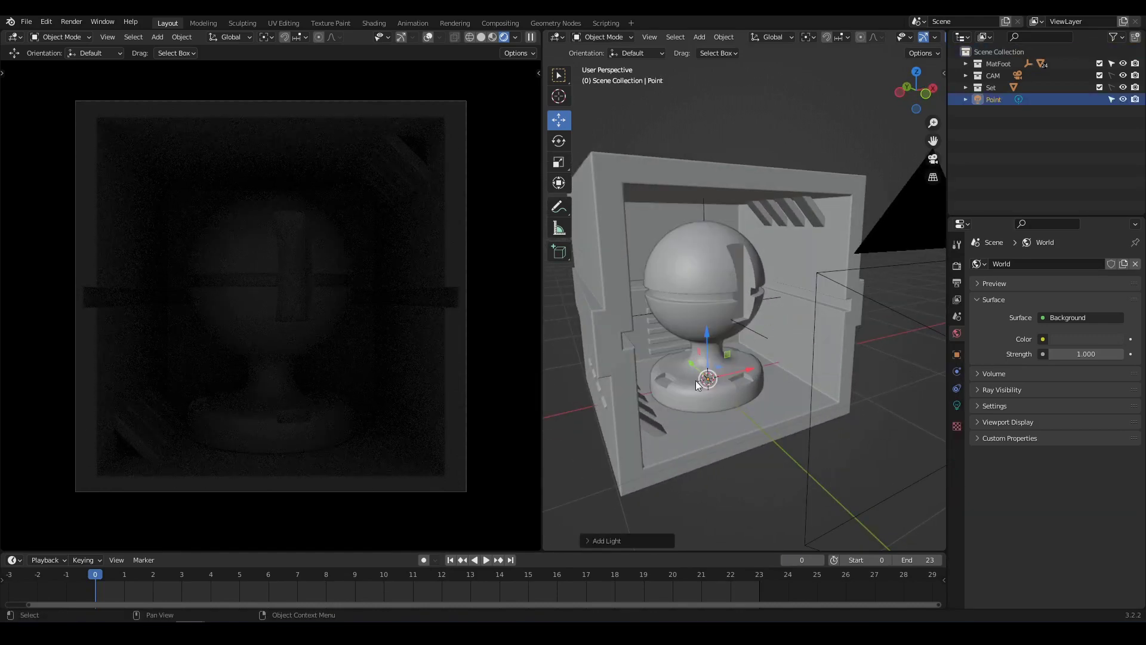
pyautogui.press('g')
pyautogui.press('z')
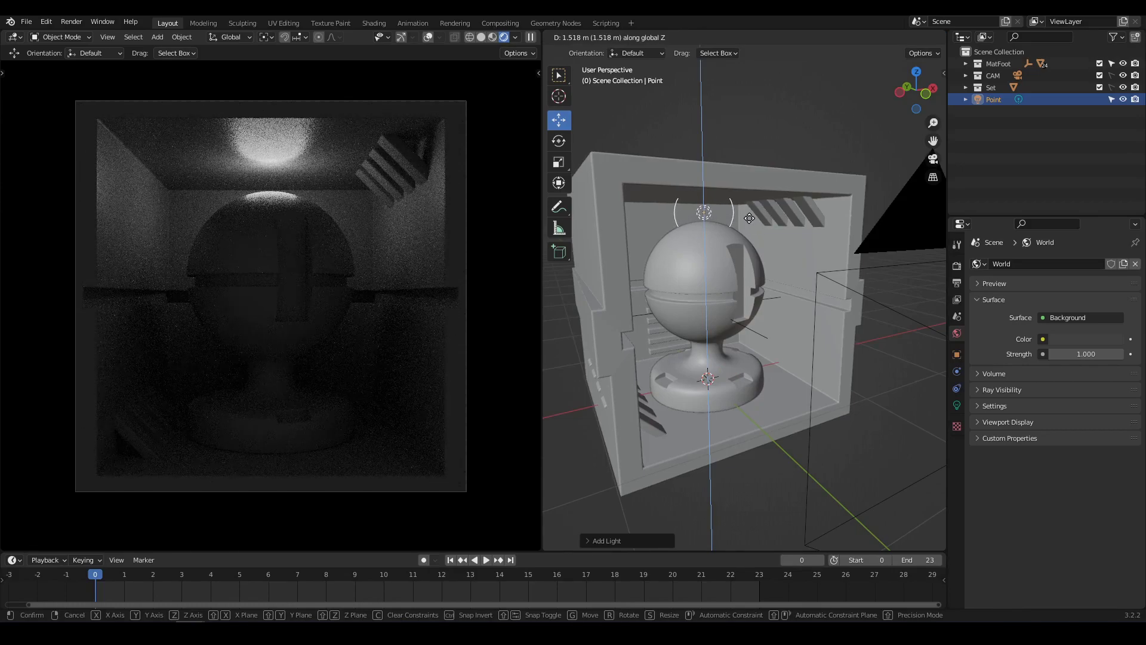
pyautogui.click(749, 218)
pyautogui.moveTo(747, 217); pyautogui.dragTo(740, 256, button='middle')
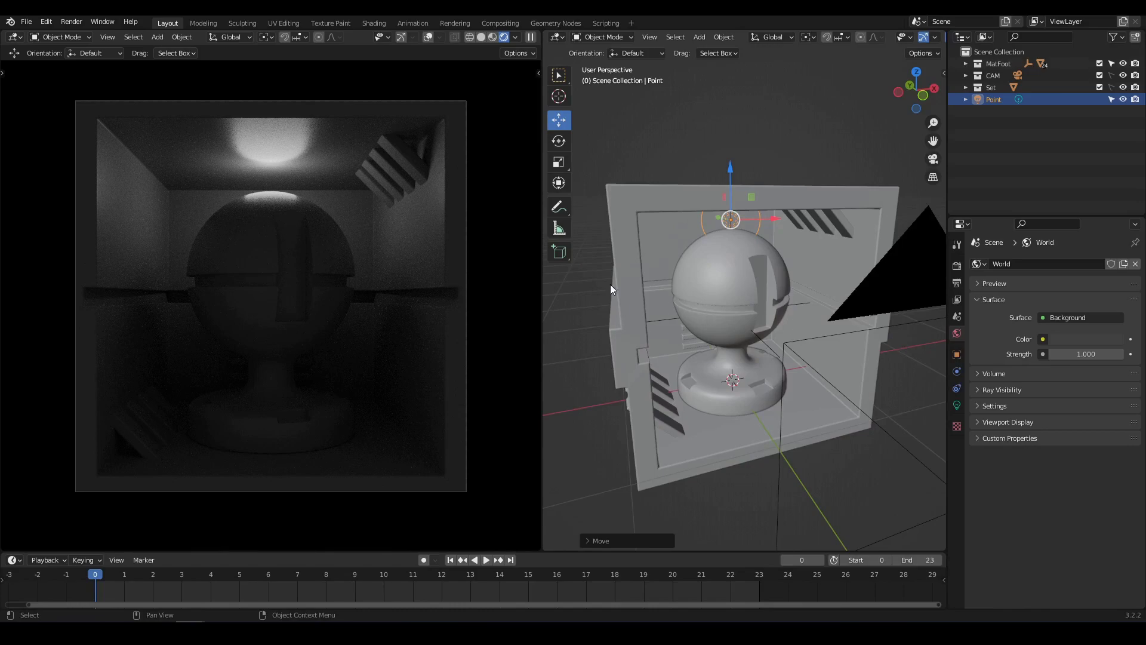
# Set the world background's strength to 0
pyautogui.click(1084, 354)
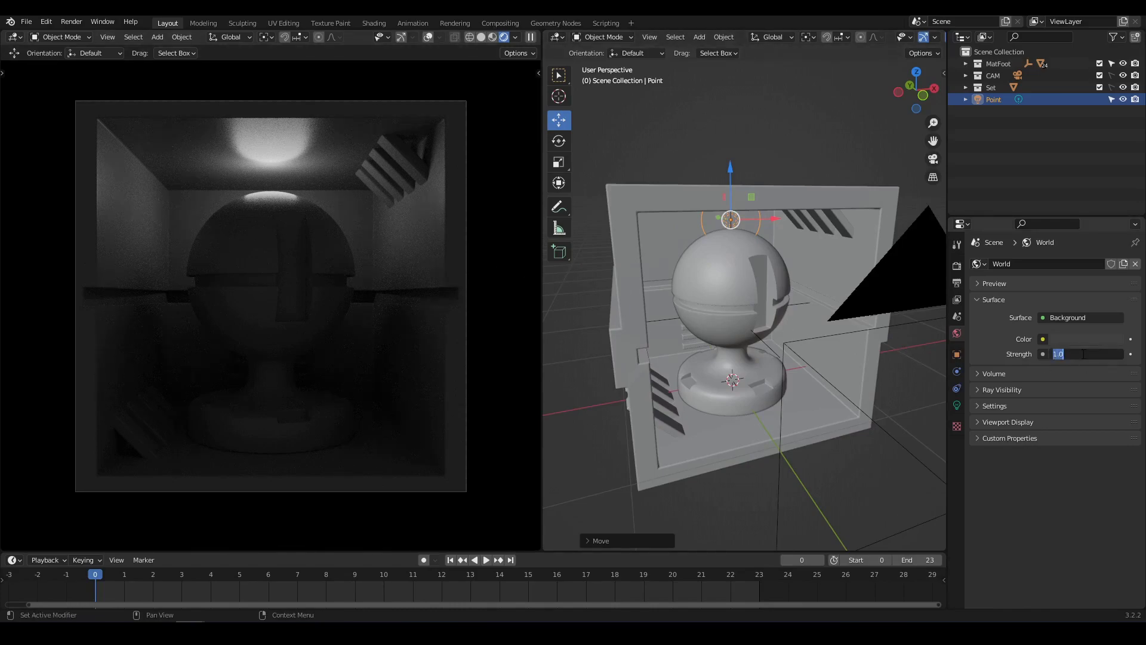
pyautogui.write('0')
pyautogui.press('Return')
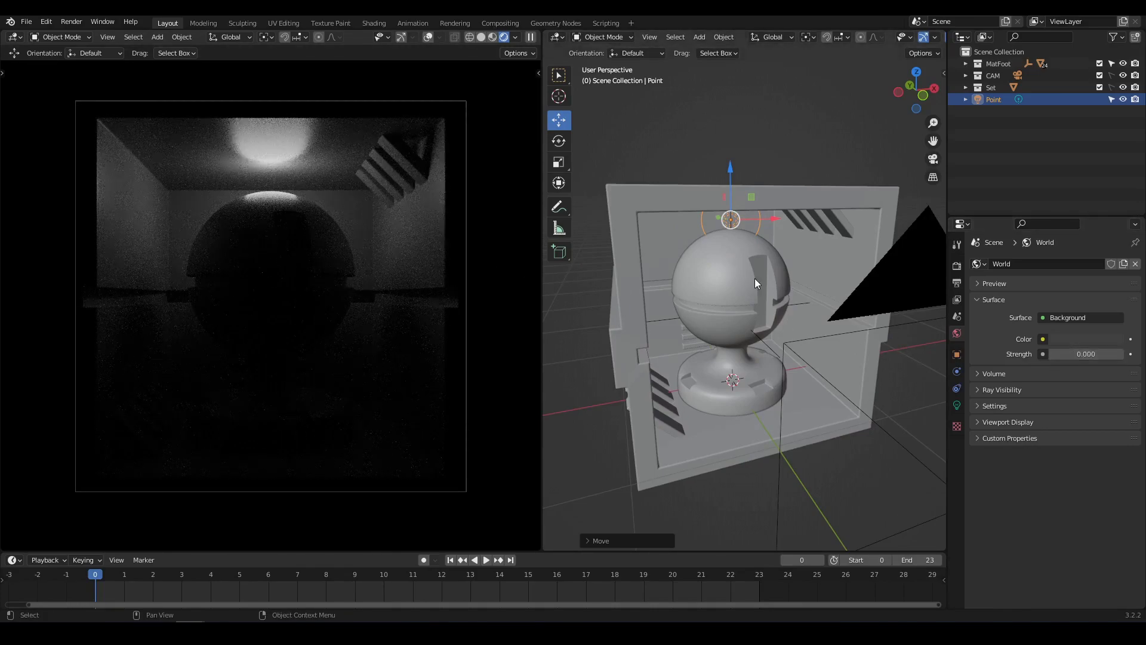
# Move the point light behind the sphere, toward the upper left corner of the box's interior
pyautogui.moveTo(754, 280)
pyautogui.mouseDown(button='middle')
pyautogui.moveTo(753, 299)
pyautogui.moveTo(721, 270)
pyautogui.moveTo(740, 278)
pyautogui.mouseUp(button='middle')
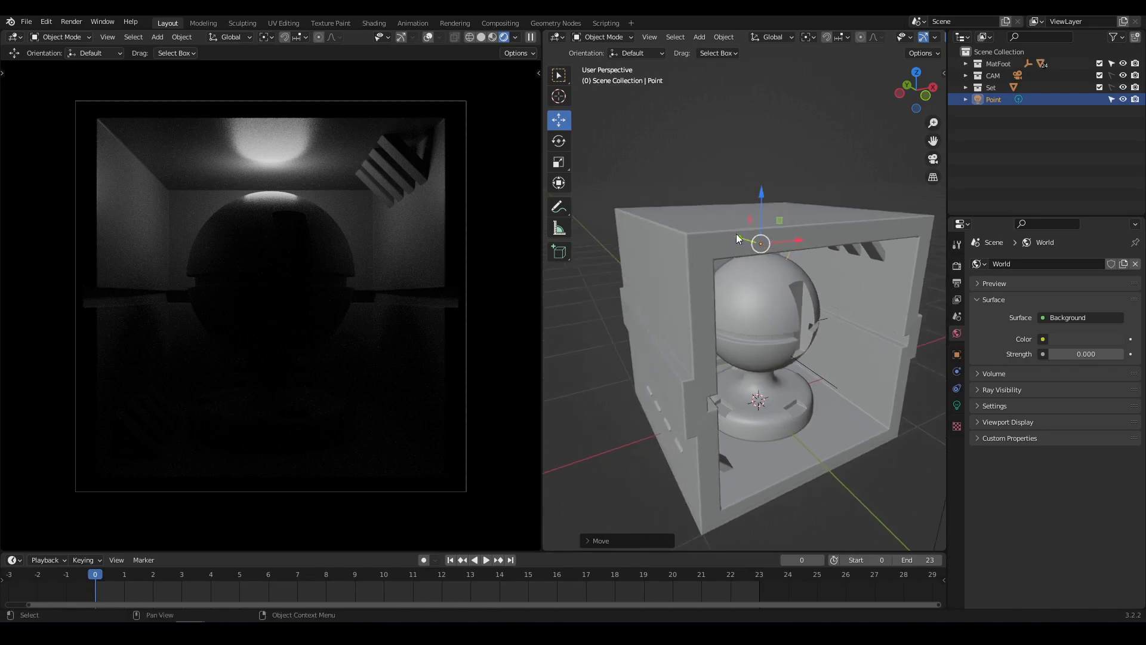
pyautogui.moveTo(737, 238); pyautogui.dragTo(752, 246)
pyautogui.moveTo(793, 300); pyautogui.dragTo(848, 307, button='middle')
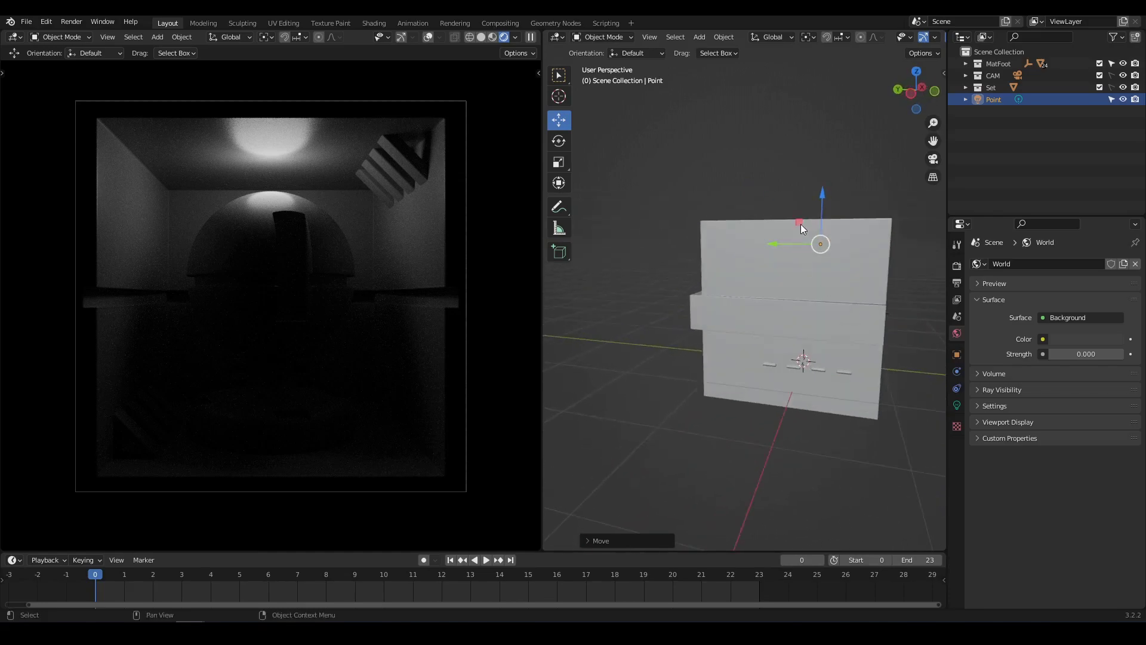
pyautogui.moveTo(800, 221); pyautogui.dragTo(728, 212)
pyautogui.moveTo(798, 285); pyautogui.dragTo(722, 274, button='middle')
pyautogui.moveTo(761, 234); pyautogui.dragTo(721, 242)
pyautogui.moveTo(721, 242); pyautogui.dragTo(729, 277, button='middle')
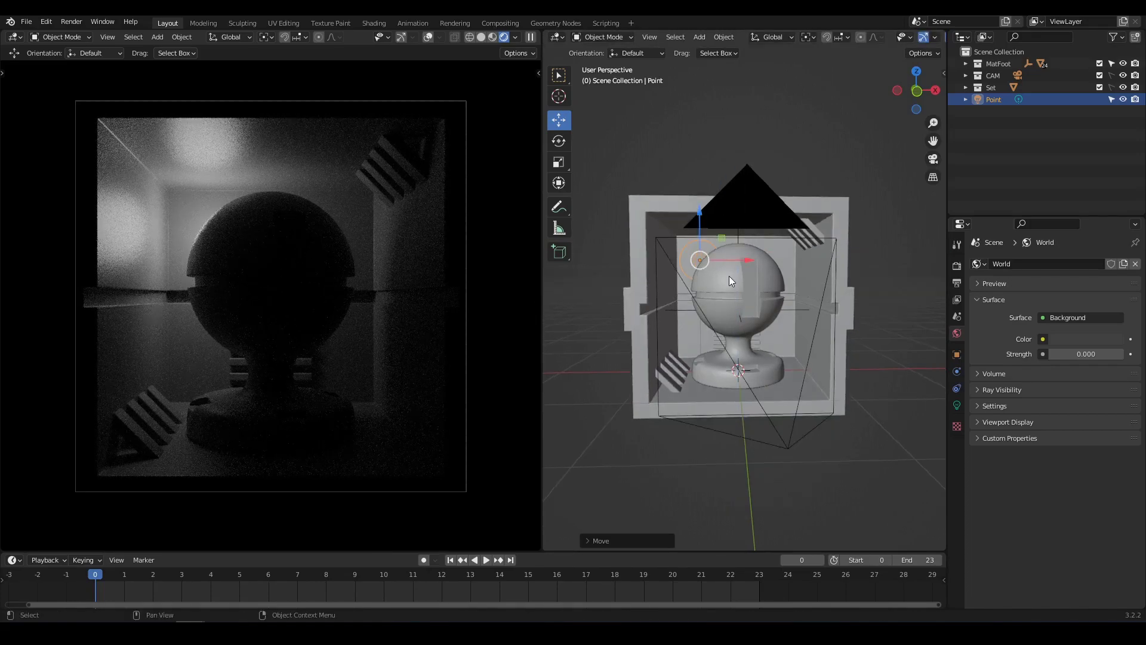
# Duplicate the point light and place the copy low at the right front of the test object
pyautogui.hotkey('shift', 'd')
pyautogui.click(818, 353)
pyautogui.moveTo(819, 353); pyautogui.dragTo(755, 384, button='middle')
pyautogui.moveTo(761, 367); pyautogui.dragTo(720, 380)
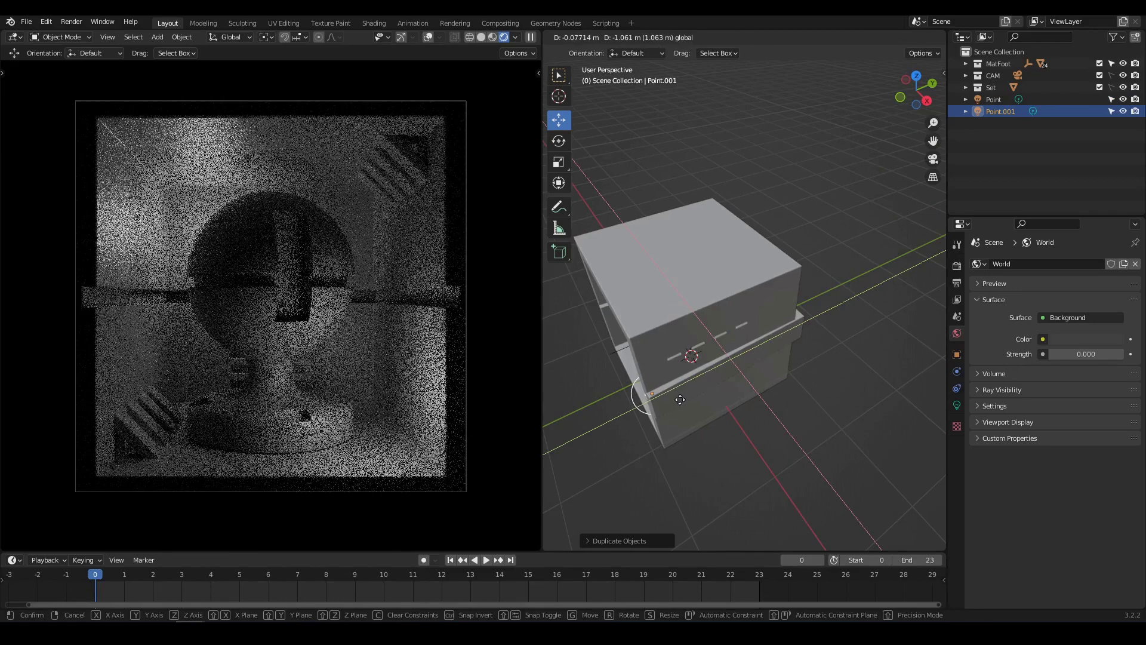
pyautogui.click(681, 402)
pyautogui.moveTo(681, 402); pyautogui.dragTo(783, 334, button='middle')
# Set the power of the lower right front light to 5 W
pyautogui.click(957, 406)
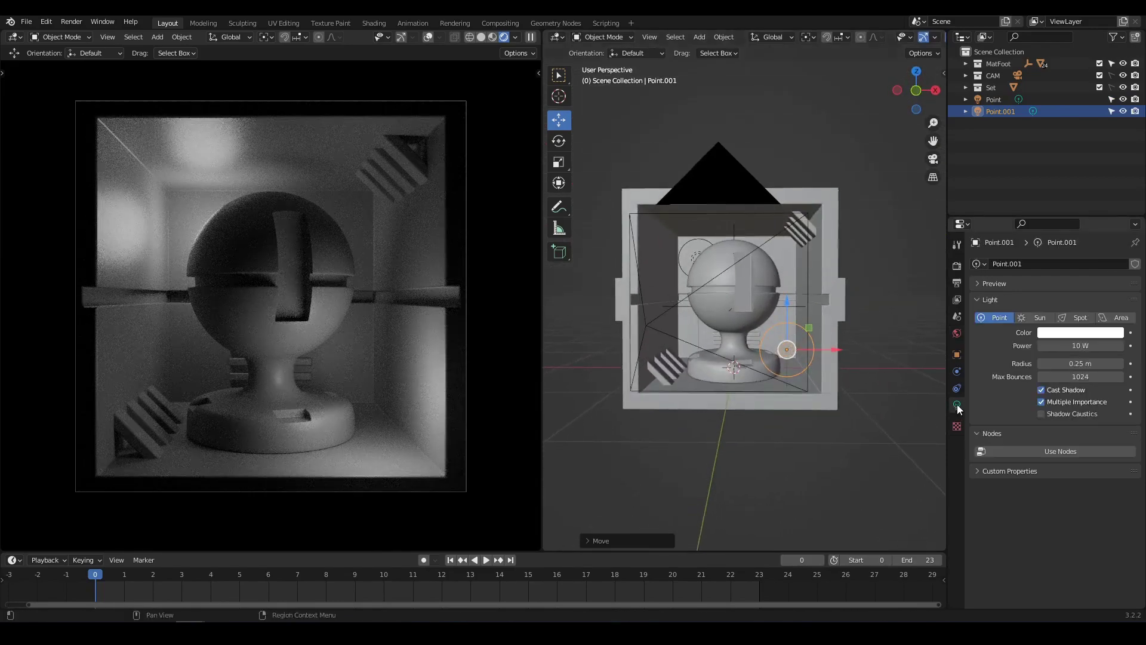
pyautogui.click(1076, 345)
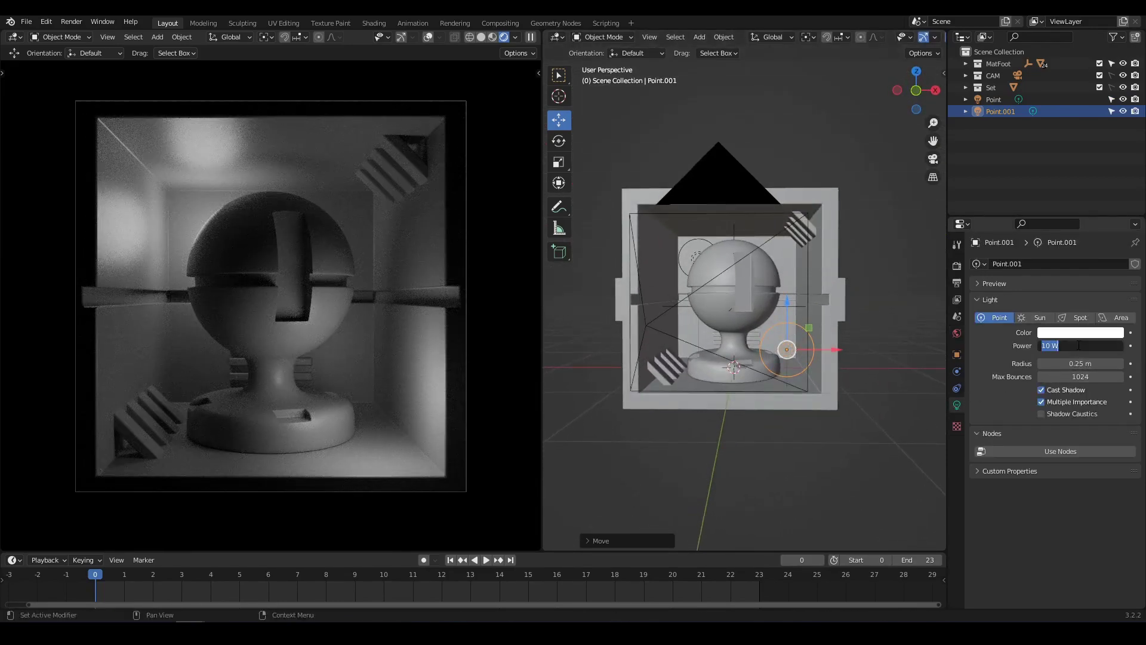
pyautogui.write('5')
pyautogui.press('Return')
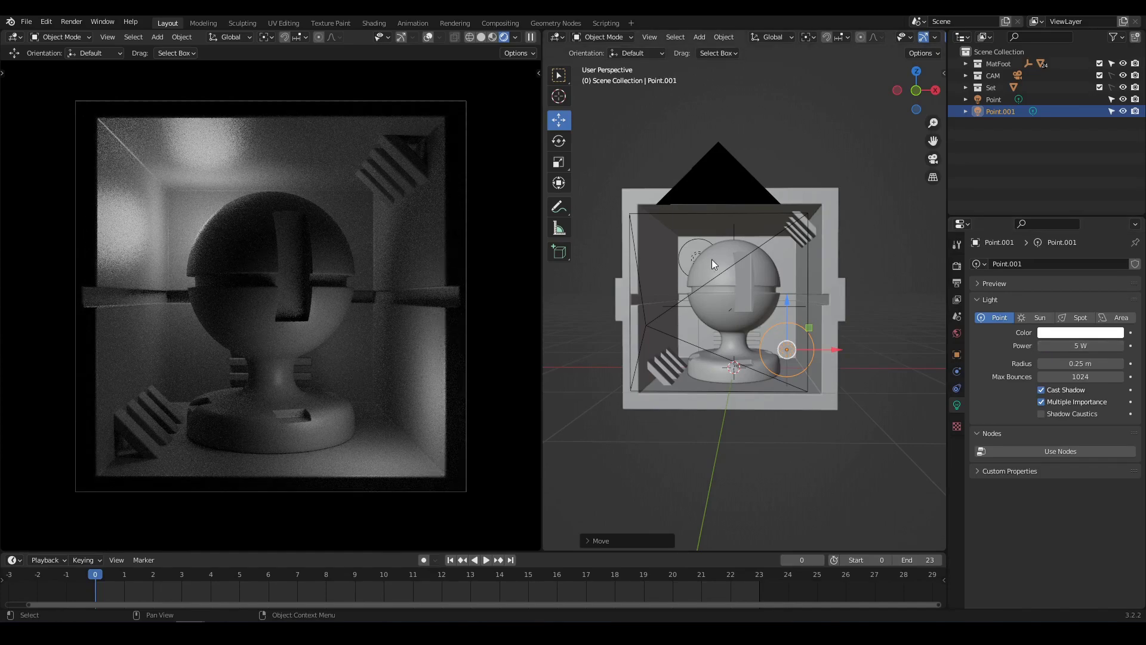
# Duplicate the rear point light and place the copy in front of the box, near its upper left corner
pyautogui.click(694, 255)
pyautogui.moveTo(733, 285); pyautogui.dragTo(723, 324, button='middle')
pyautogui.hotkey('shift', 'd')
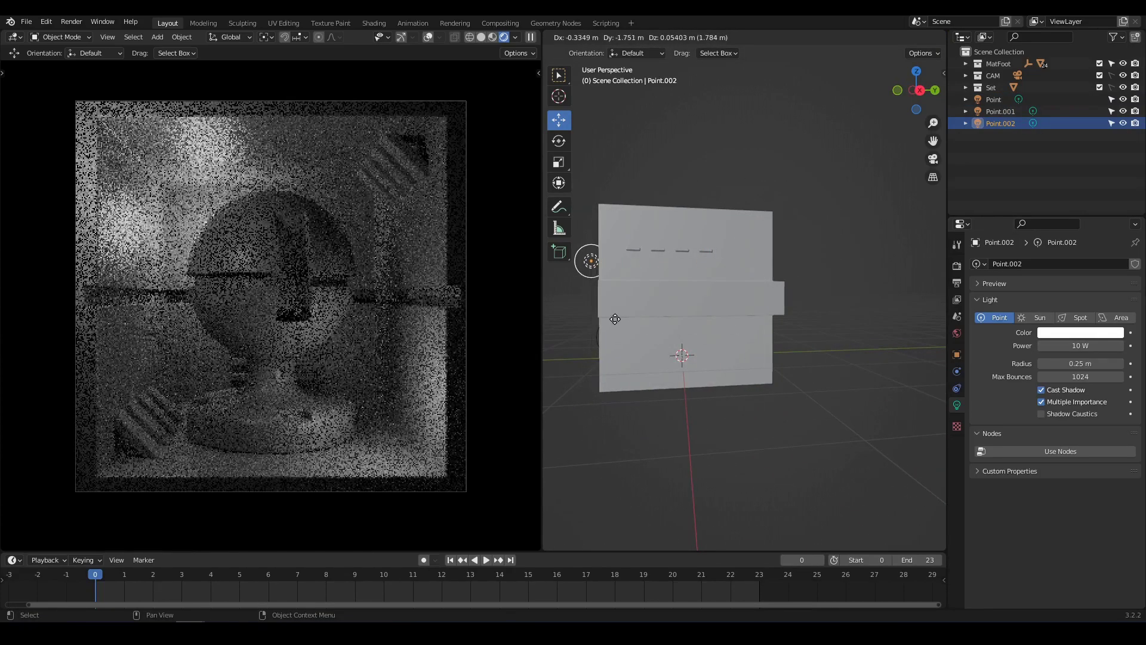
pyautogui.click(607, 322)
pyautogui.moveTo(609, 324); pyautogui.dragTo(730, 329, button='middle')
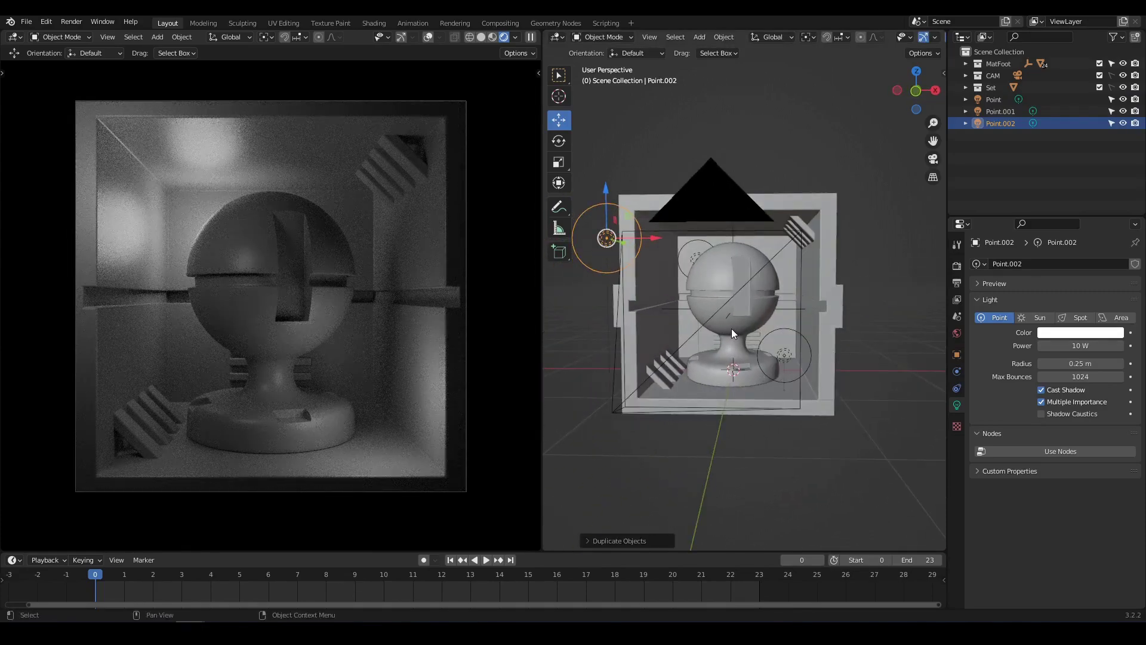
pyautogui.press('g')
pyautogui.click(801, 338)
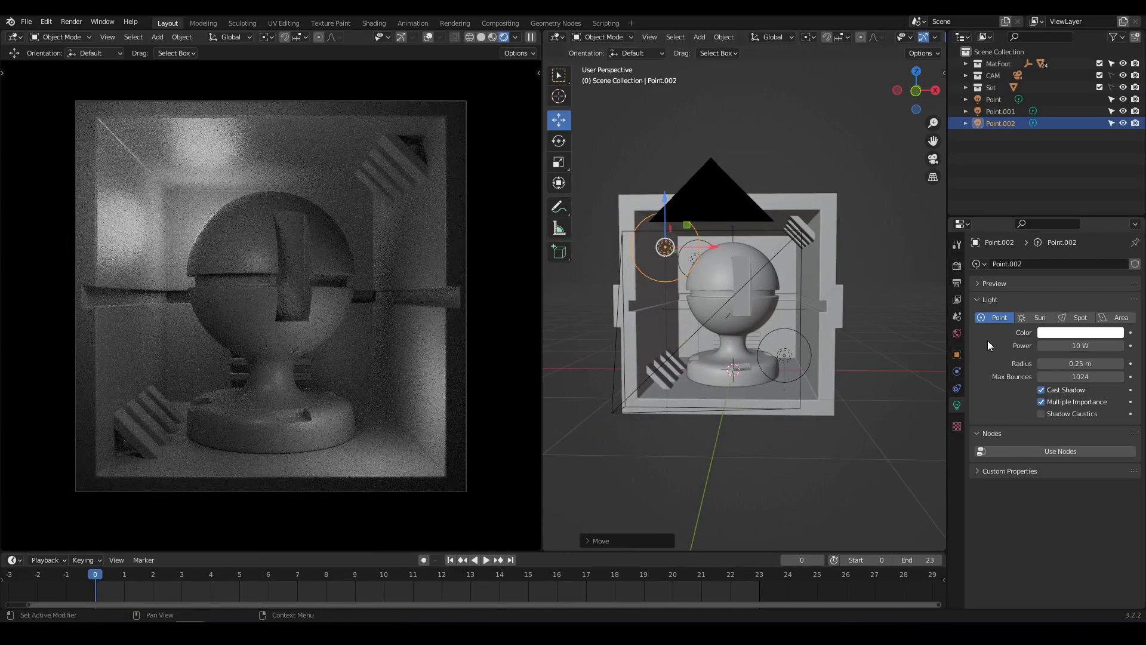
# Tint the upper left front light a pale warm orange and the lower right light a pale blue
pyautogui.click(1065, 335)
pyautogui.click(1065, 231)
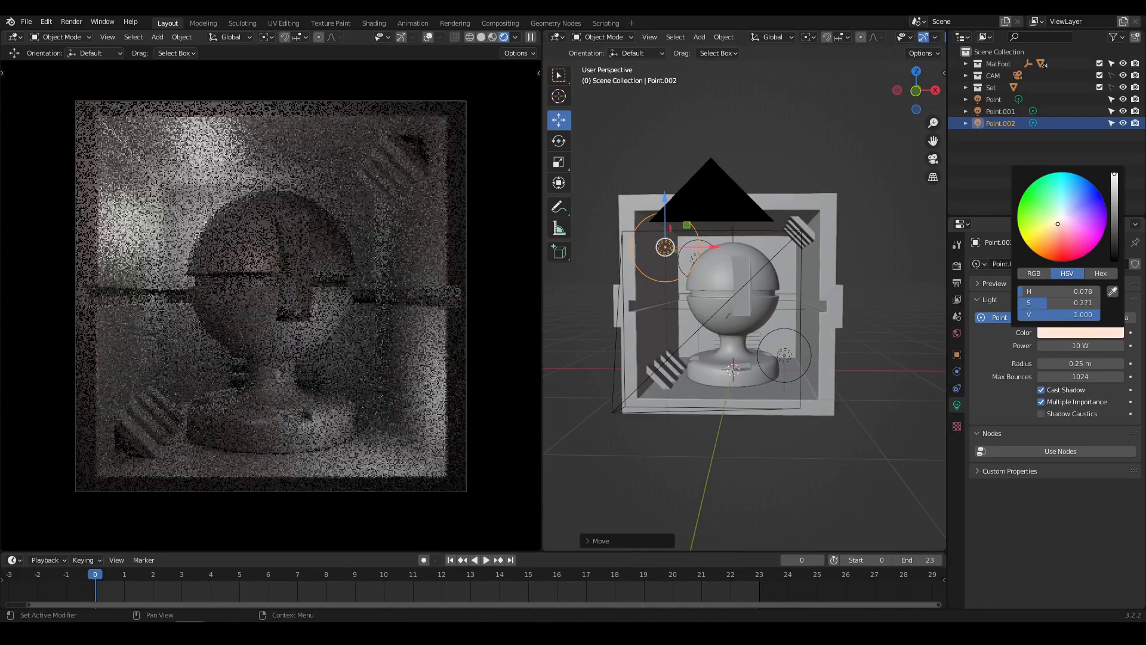
pyautogui.click(786, 357)
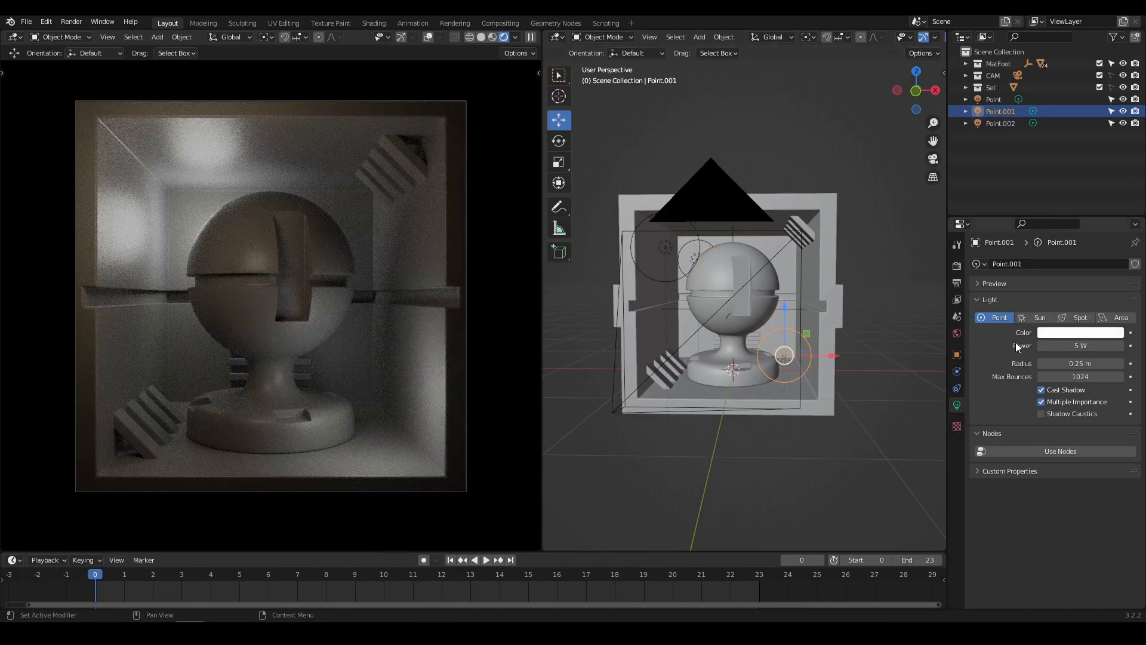
pyautogui.click(1059, 334)
pyautogui.click(1066, 222)
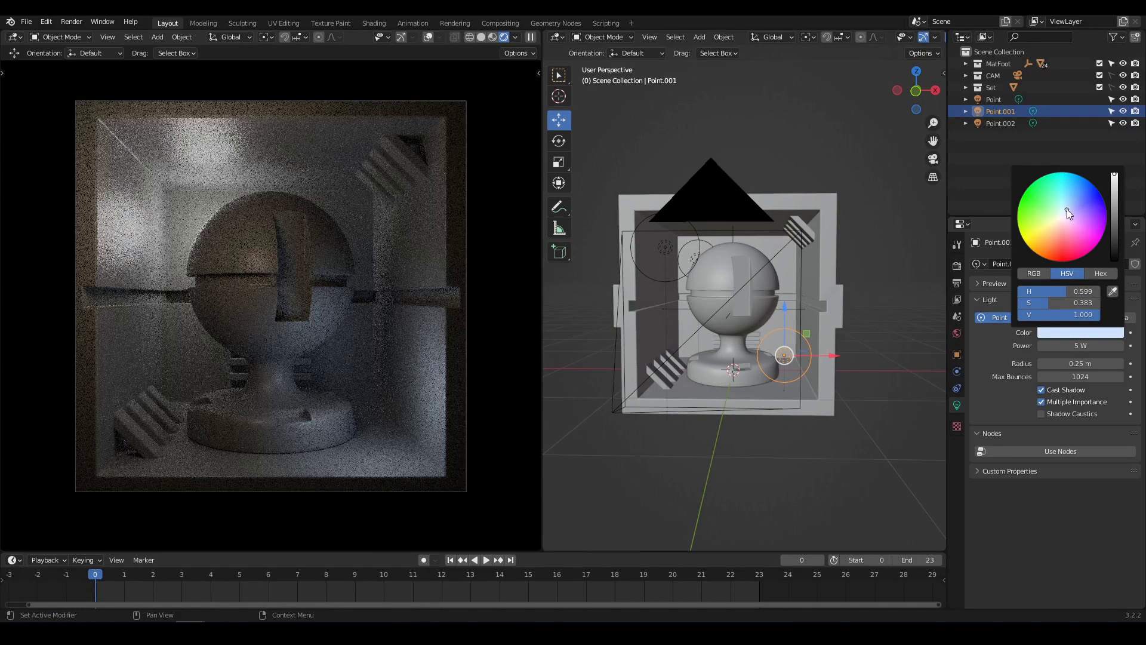
# Set the rear point light's power to 50 W and deselect it
pyautogui.click(689, 253)
pyautogui.doubleClick(1061, 348)
pyautogui.write('50')
pyautogui.press('Return')
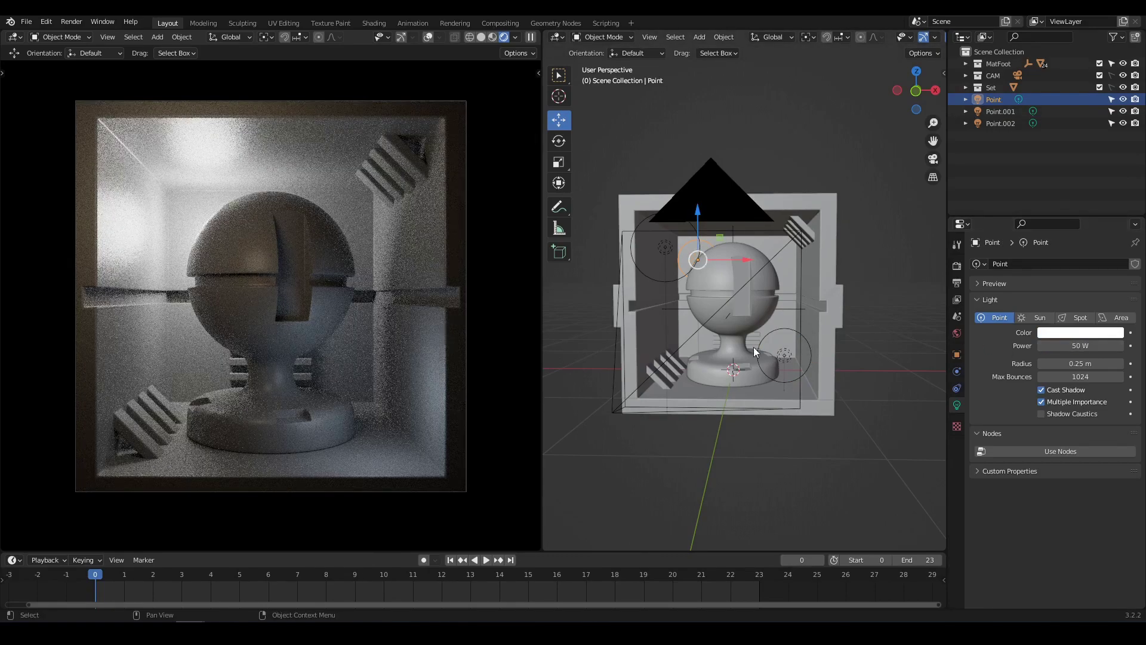
pyautogui.moveTo(736, 376); pyautogui.dragTo(779, 352, button='middle')
pyautogui.click(775, 417)
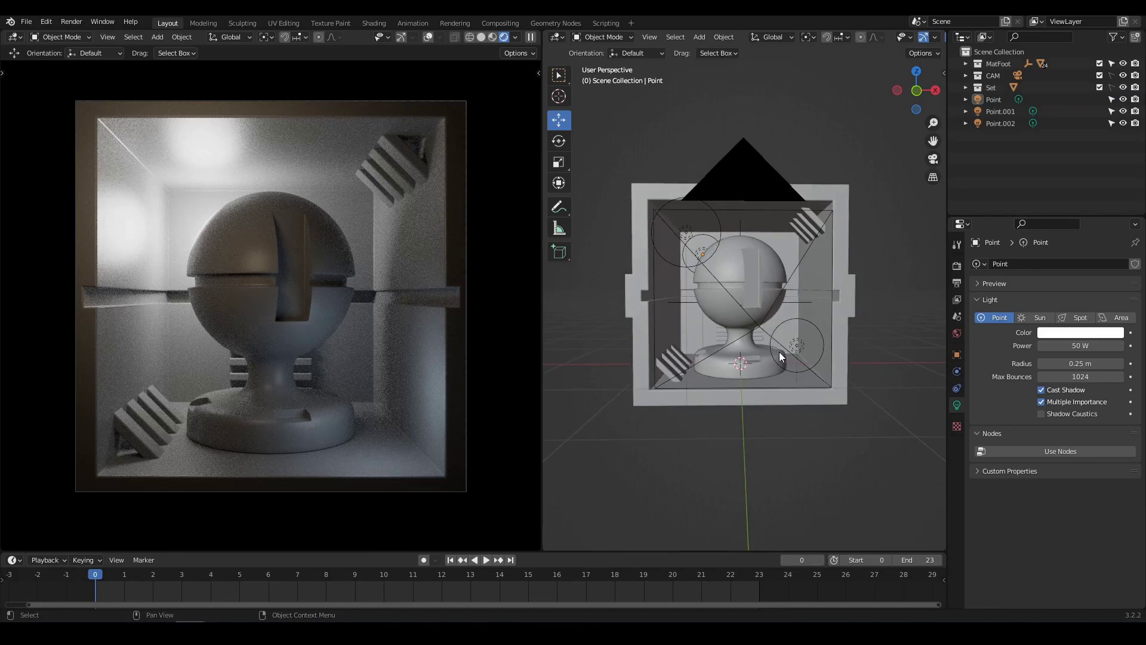
# Convert the rear light to an Area light and rotate it from the side to aim toward the box's front opening
pyautogui.click(702, 253)
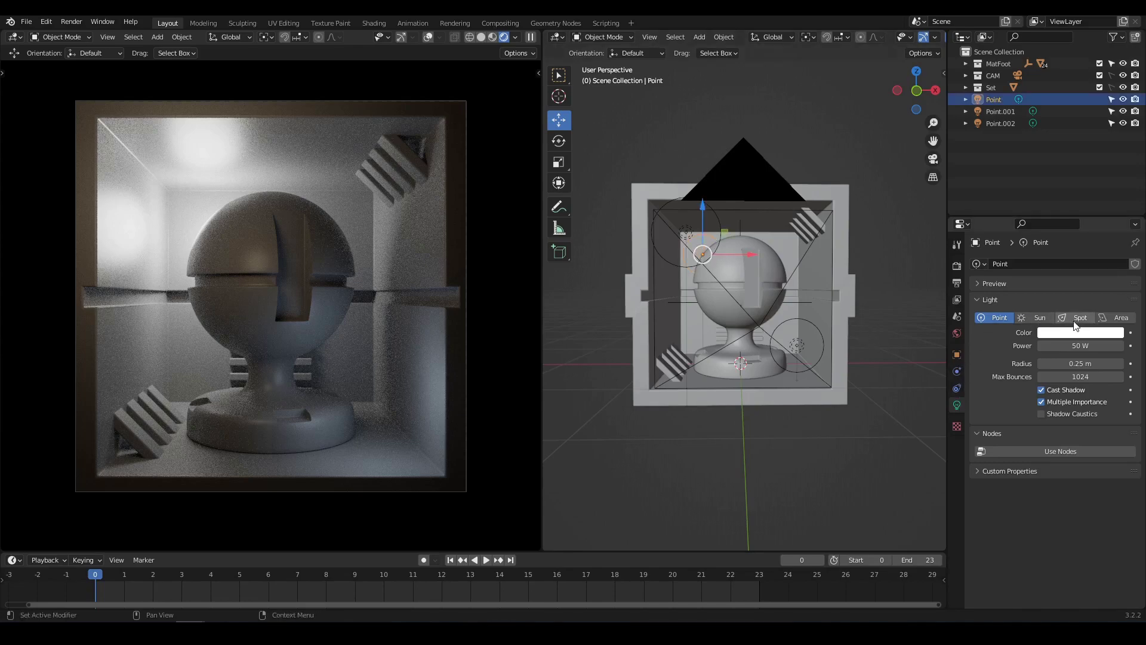
pyautogui.click(1113, 323)
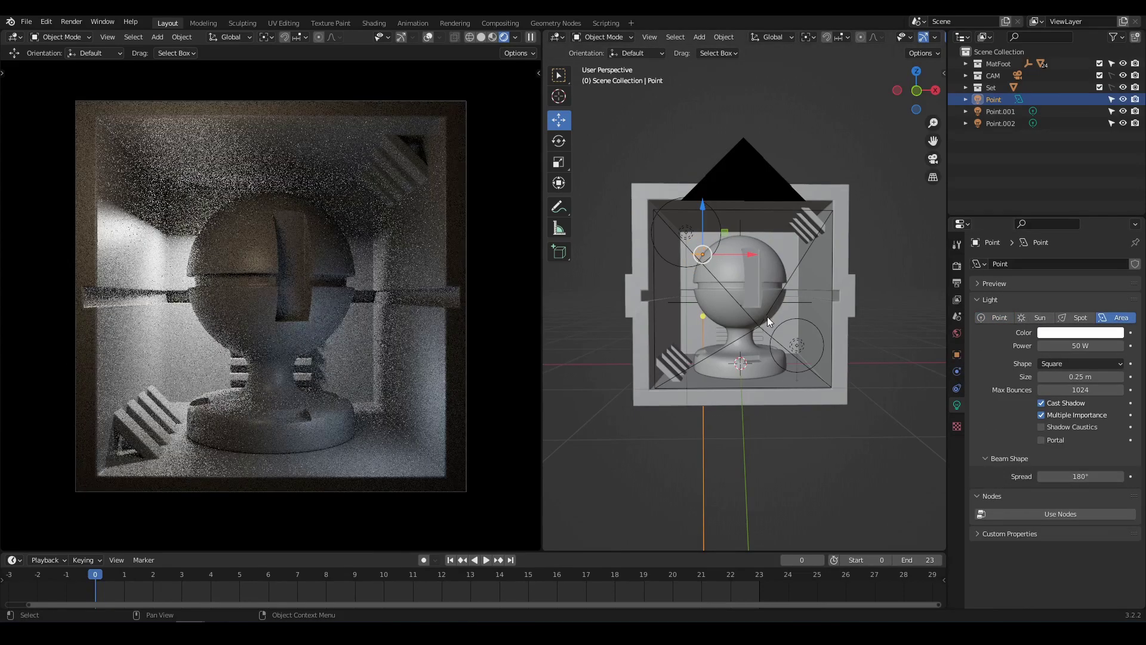
pyautogui.scroll(3, 766, 318)
pyautogui.moveTo(726, 329); pyautogui.dragTo(785, 333, button='middle')
pyautogui.hotkey('alt', 'z')
pyautogui.press('r')
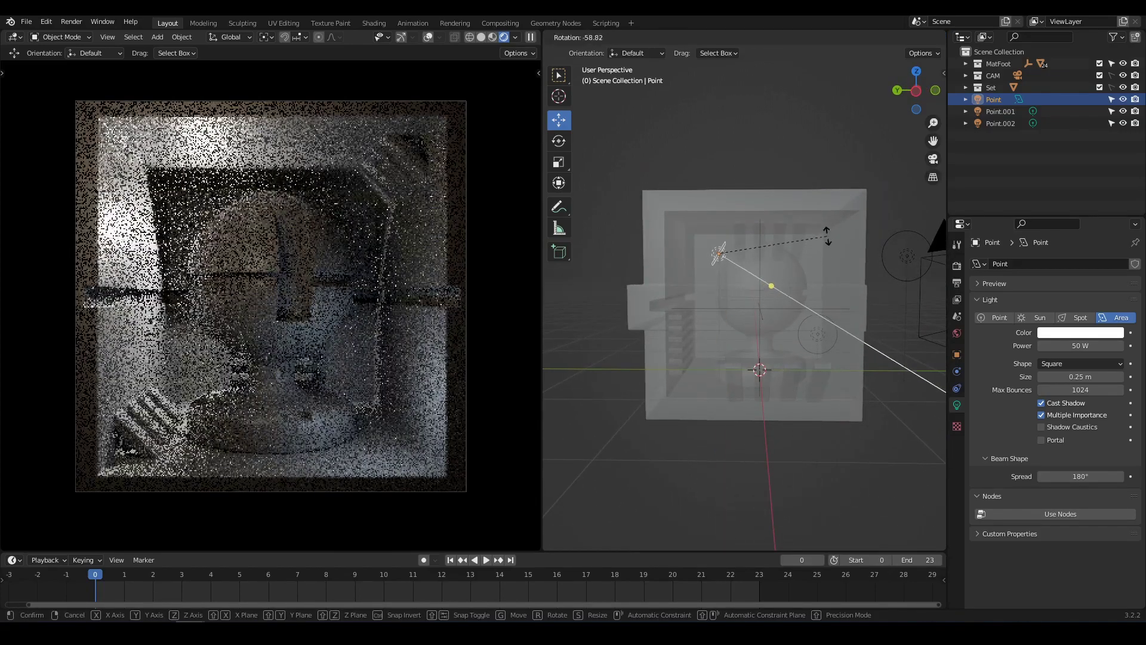
pyautogui.click(829, 206)
pyautogui.moveTo(829, 304); pyautogui.dragTo(749, 323, button='middle')
pyautogui.hotkey('alt', 'z')
# Scale up the rear area light behind the sphere
pyautogui.keyDown('shift'); pyautogui.moveTo(761, 375); pyautogui.dragTo(755, 342, button='middle'); pyautogui.keyUp('shift')
pyautogui.press('s')
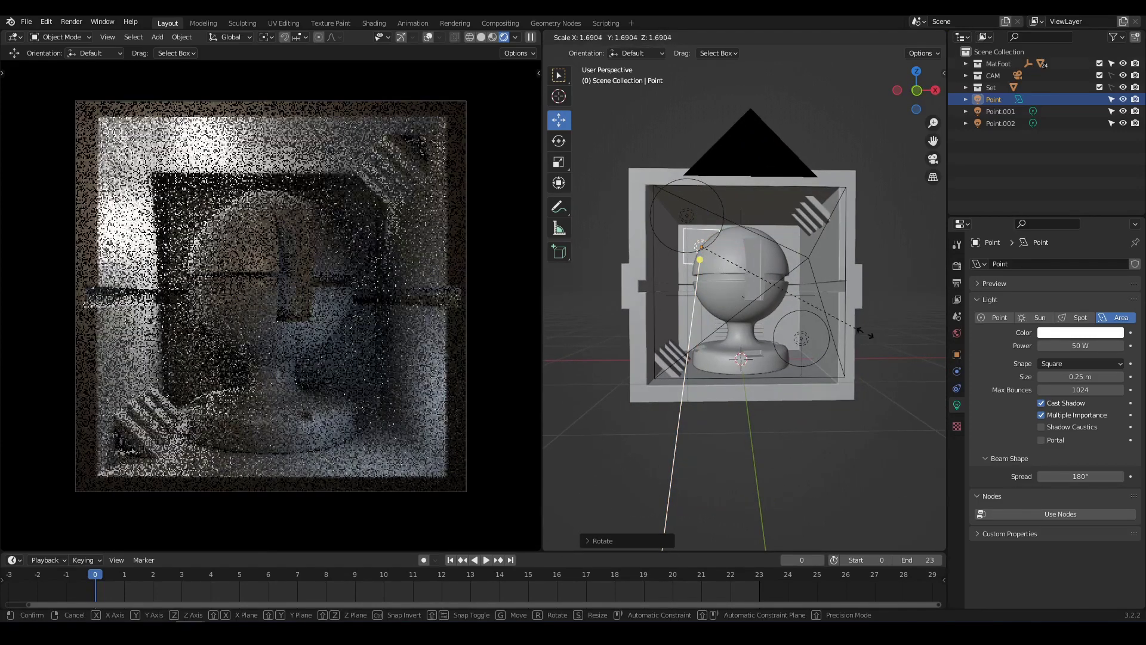
pyautogui.click(595, 317)
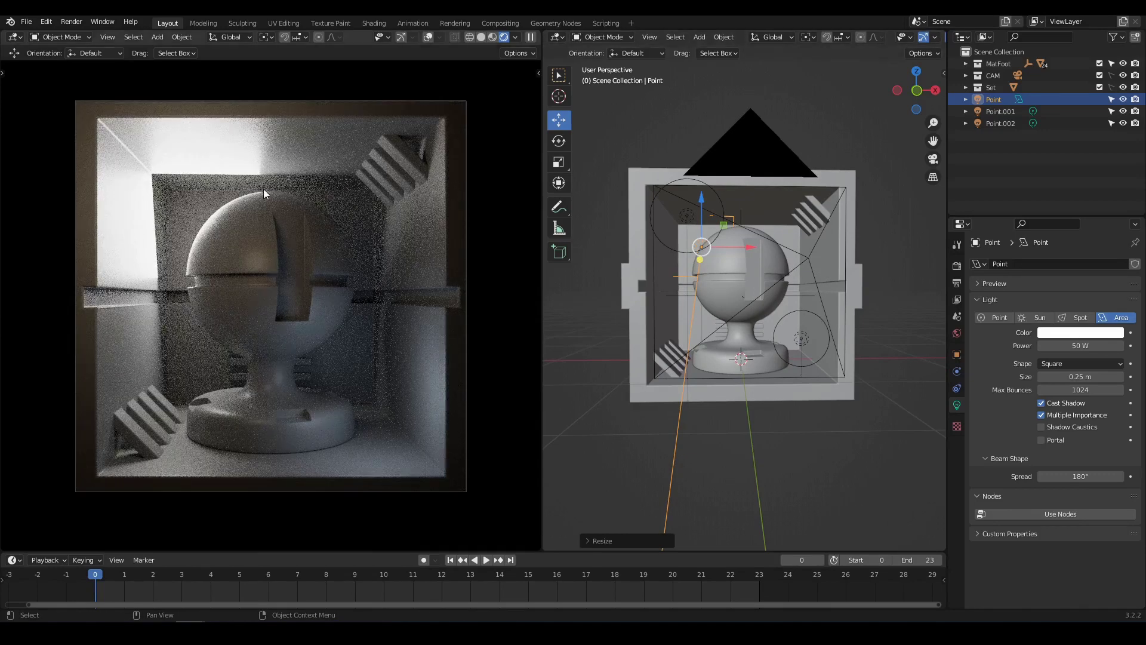
pyautogui.moveTo(726, 356); pyautogui.dragTo(765, 377, button='middle')
# Raise the power of the upper left front light to about 27.2 W
pyautogui.click(684, 238)
pyautogui.moveTo(1061, 346); pyautogui.dragTo(1112, 345)
pyautogui.moveTo(818, 367); pyautogui.dragTo(781, 436, button='middle')
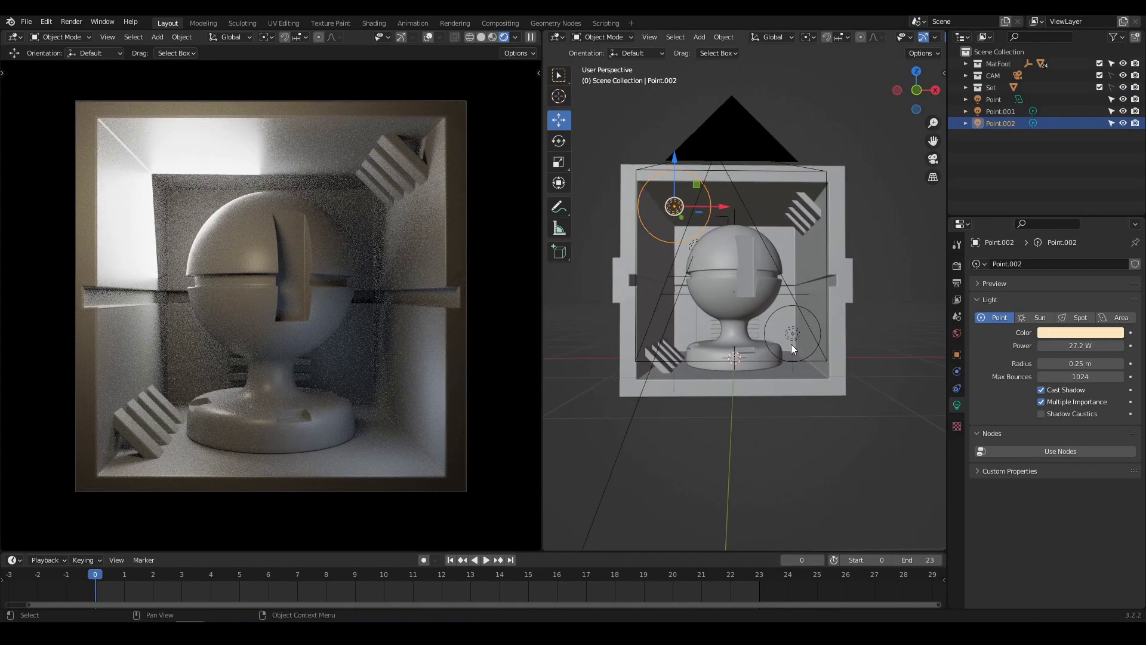
# Change the upper left front light's colour to a saturated red-orange
pyautogui.click(1081, 333)
pyautogui.moveTo(1058, 228); pyautogui.dragTo(1054, 257)
pyautogui.moveTo(620, 422); pyautogui.dragTo(625, 407, button='middle')
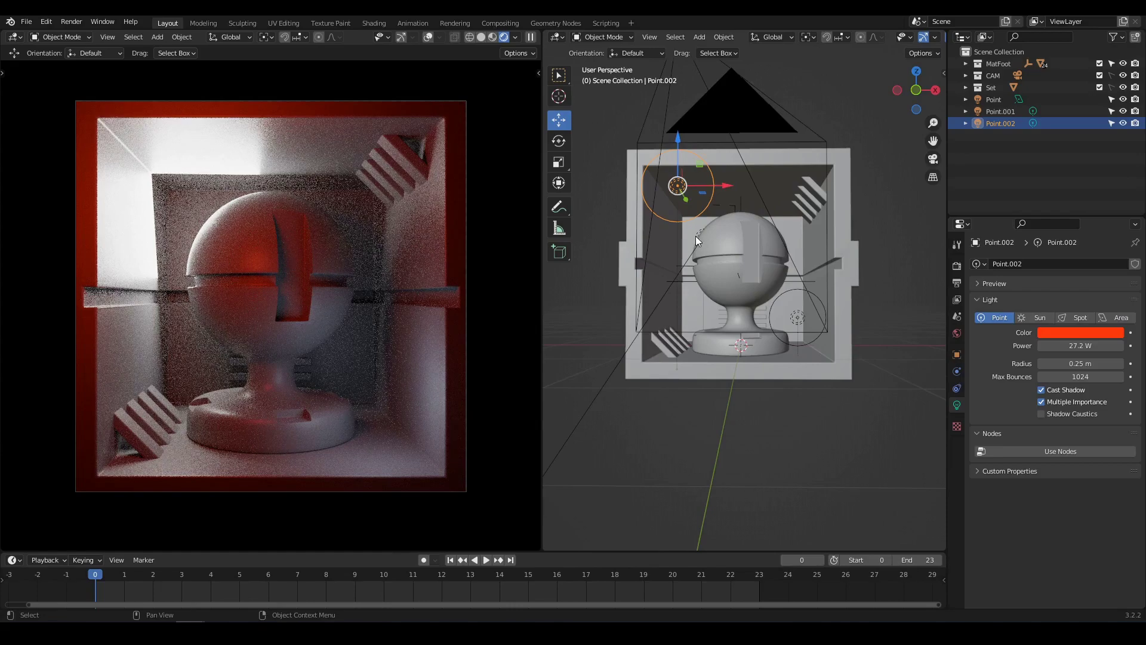
pyautogui.moveTo(696, 235); pyautogui.dragTo(701, 238, button='middle')
# Change the lower right light's colour to a light green and deselect it
pyautogui.click(800, 318)
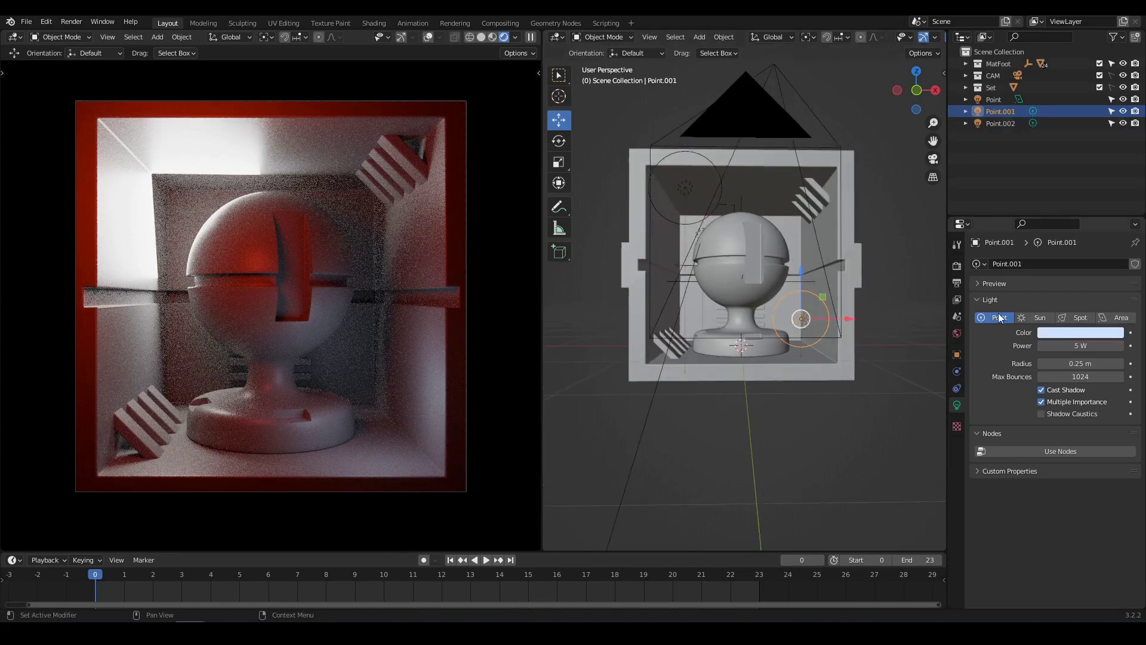
pyautogui.click(1045, 332)
pyautogui.moveTo(1059, 214); pyautogui.dragTo(1050, 210)
pyautogui.moveTo(745, 354); pyautogui.dragTo(742, 353, button='middle')
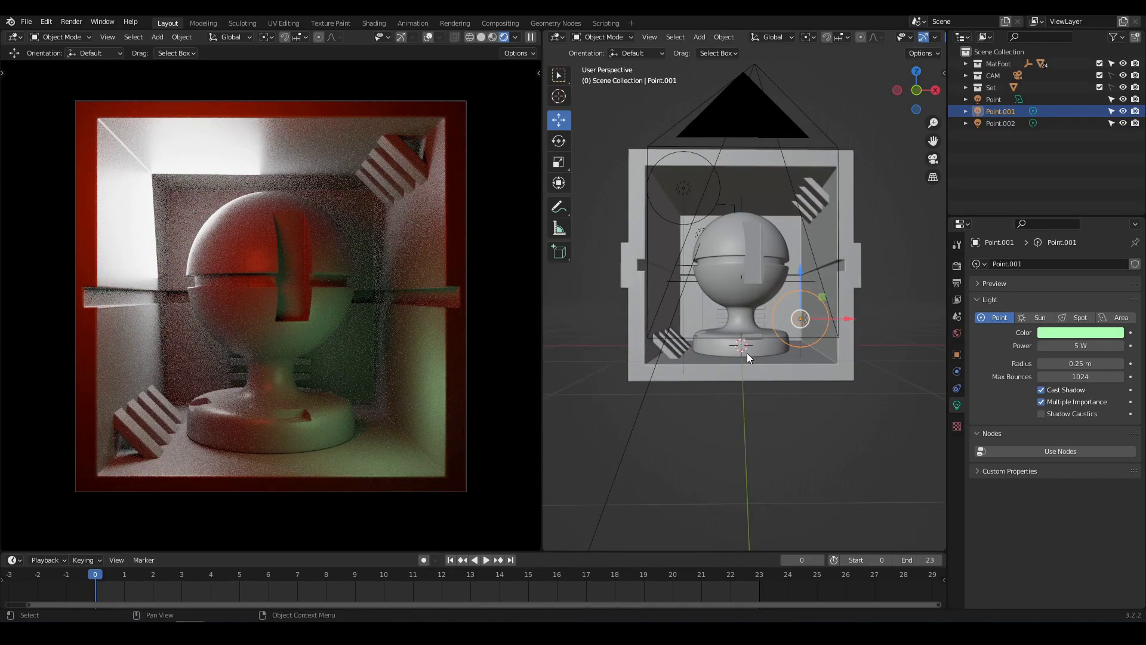
pyautogui.click(757, 401)
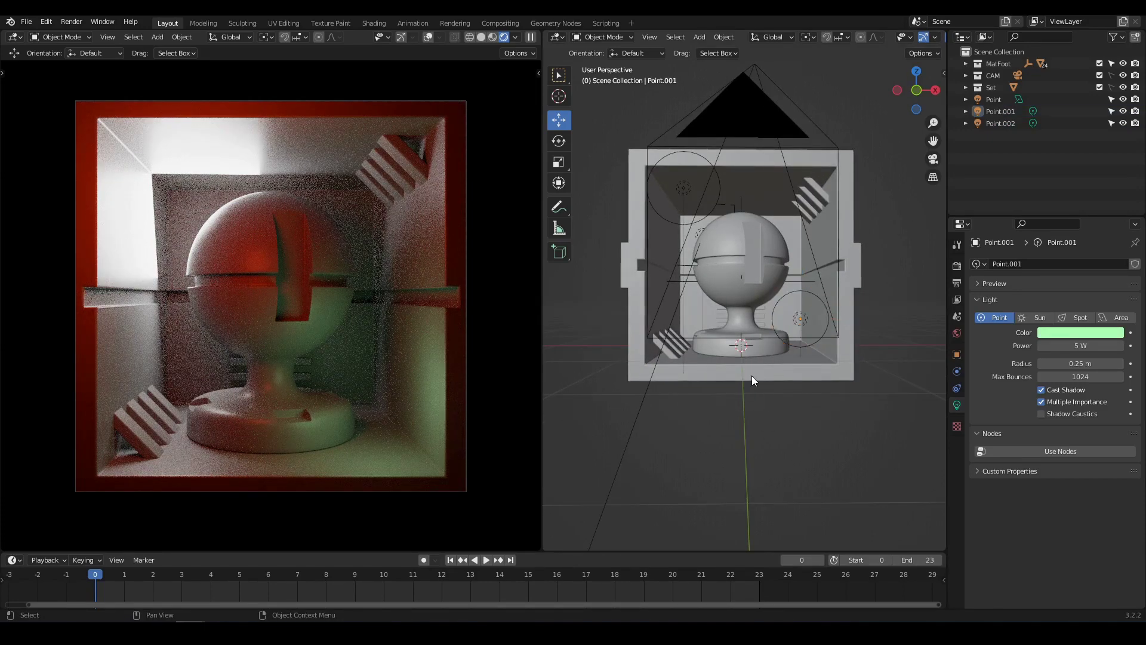
pyautogui.moveTo(751, 375); pyautogui.dragTo(756, 397, button='middle')
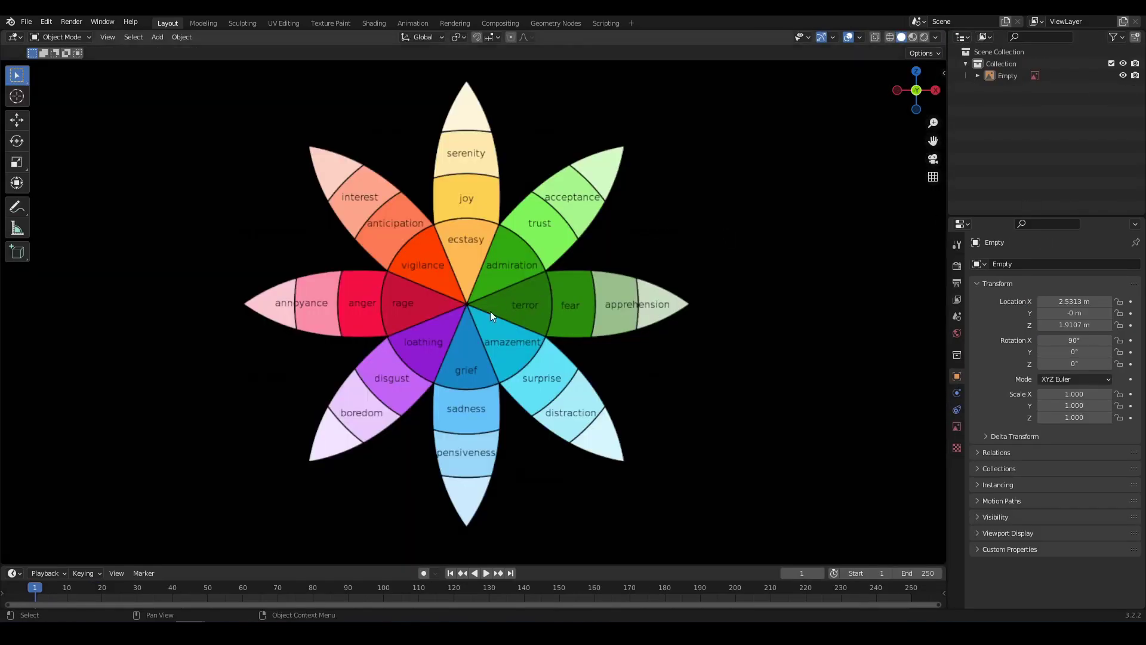
# Switch to the emotion colour wheel reference and shift the view to leave empty space beside it
pyautogui.scroll(5, 490, 310)
pyautogui.scroll(-5, 476, 279)
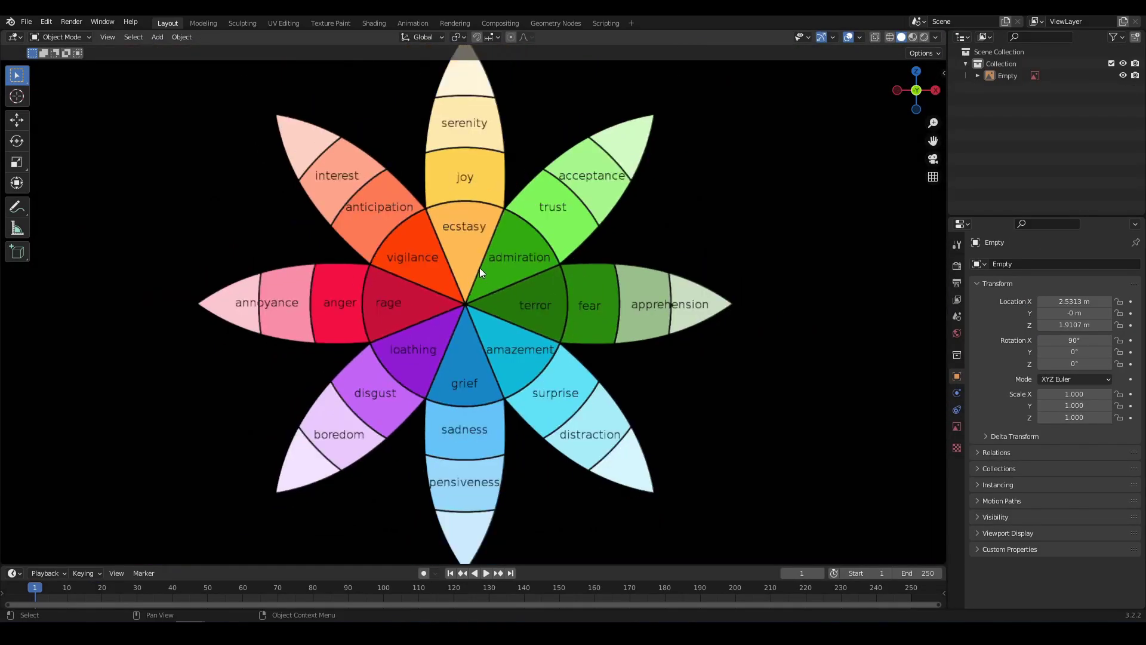
pyautogui.keyDown('shift'); pyautogui.moveTo(484, 266); pyautogui.dragTo(429, 266, button='middle'); pyautogui.keyUp('shift')
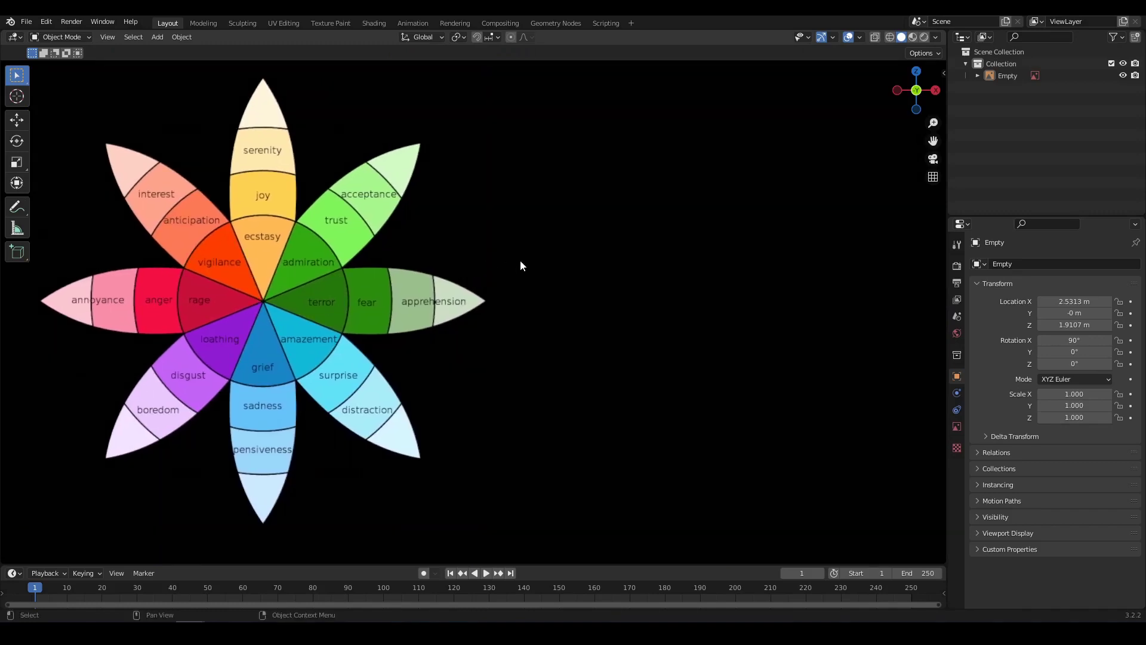
# Handwrite the annotation "plutchik wheel" in the empty space beside the emotion colour wheel
pyautogui.press('d')
pyautogui.rightClick(545, 277)
pyautogui.moveTo(545, 277); pyautogui.dragTo(556, 349)
pyautogui.moveTo(544, 286); pyautogui.dragTo(549, 292)
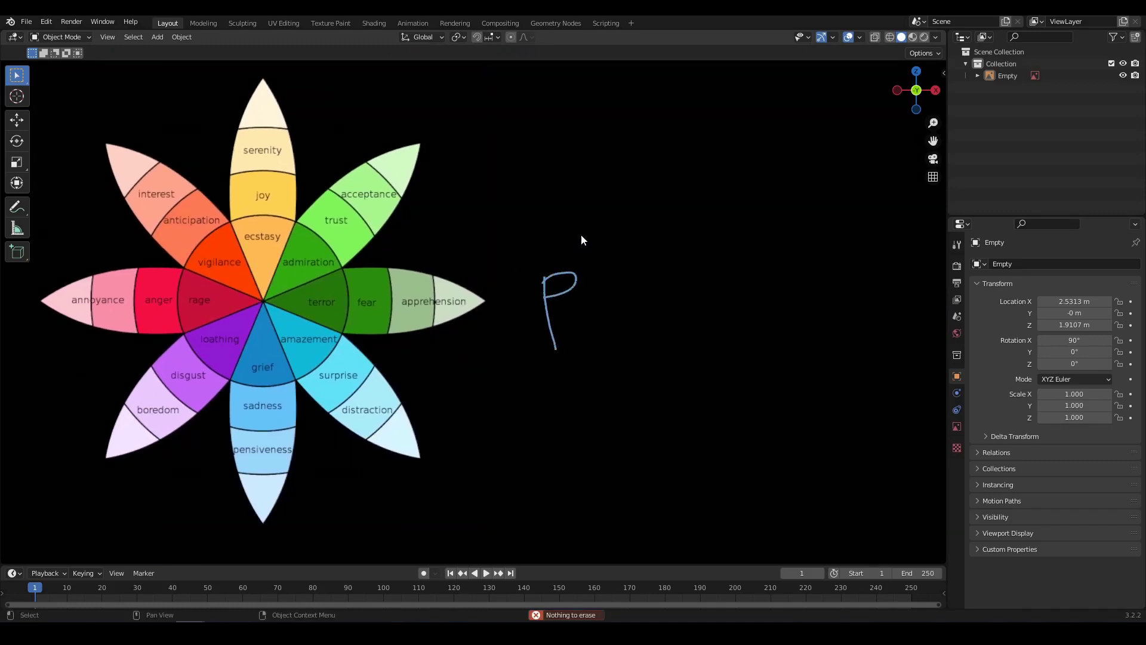
pyautogui.moveTo(582, 236); pyautogui.dragTo(587, 295)
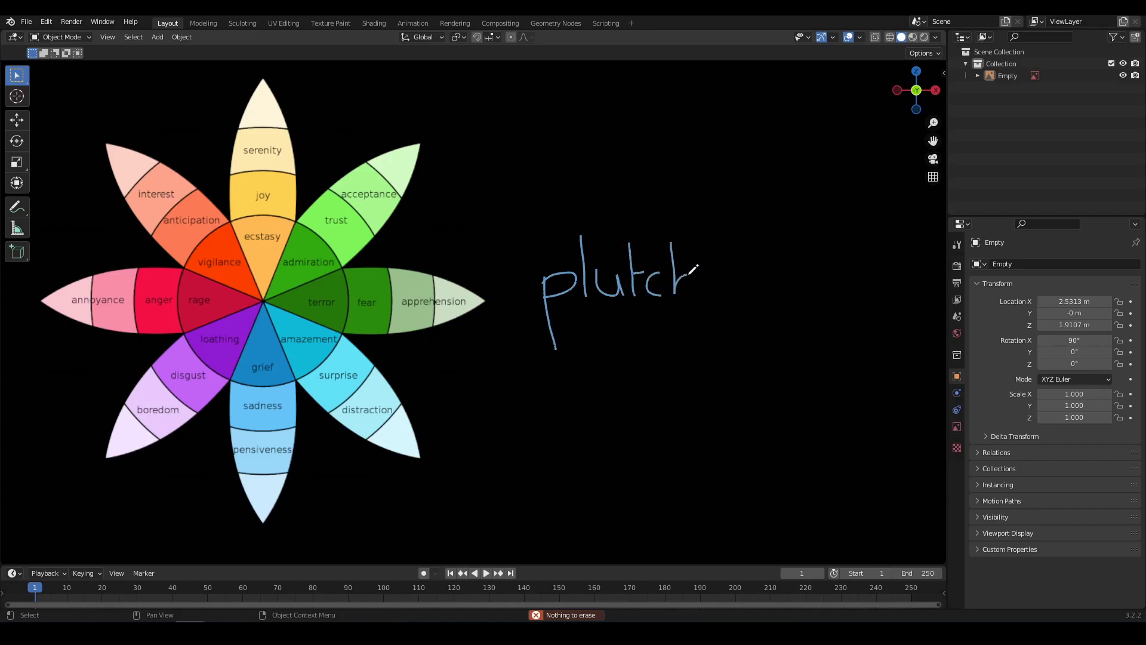
pyautogui.moveTo(706, 281); pyautogui.dragTo(706, 294)
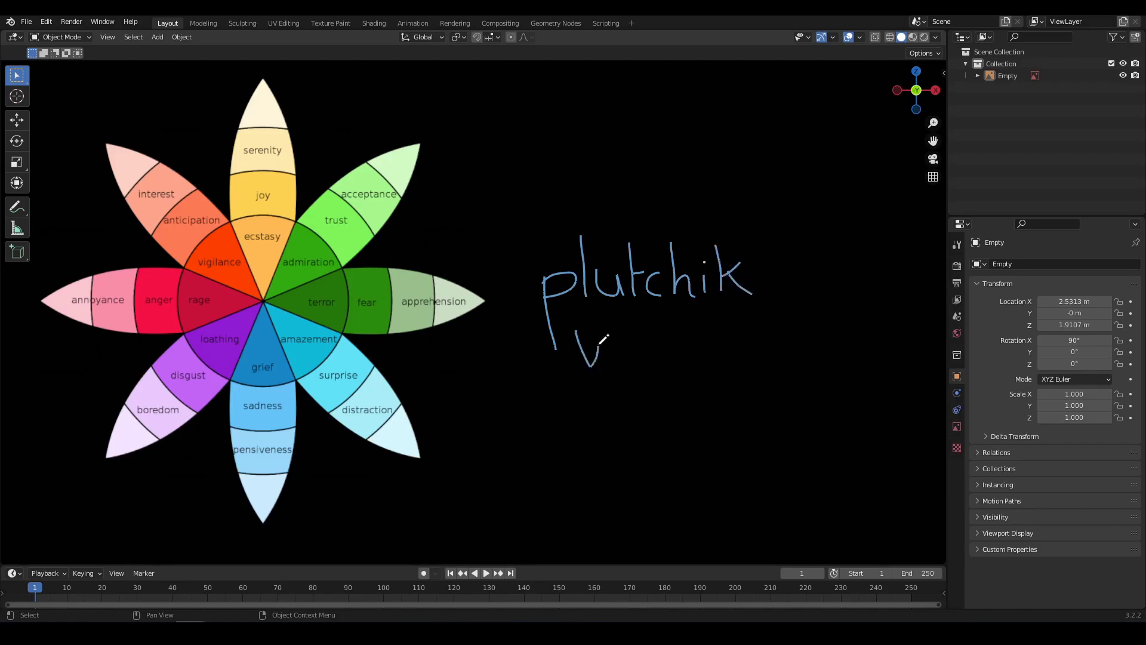
pyautogui.moveTo(631, 325)
pyautogui.mouseDown()
pyautogui.moveTo(631, 358)
pyautogui.moveTo(647, 359)
pyautogui.mouseUp()
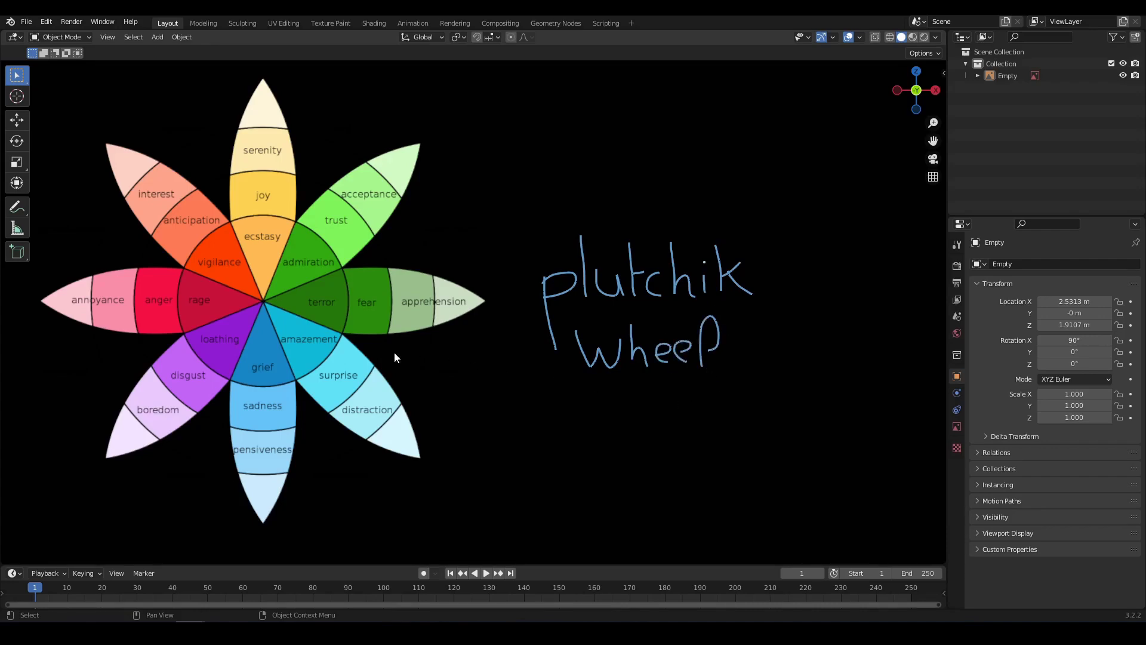
# Handwrite a "6 basic" list beside the wheel with Happiness, Sadness, Surprise, Fear, Anger and Disgust
pyautogui.keyDown('shift'); pyautogui.moveTo(269, 336); pyautogui.dragTo(488, 225, button='middle'); pyautogui.keyUp('shift')
pyautogui.scroll(3, 424, 337)
pyautogui.keyDown('shift'); pyautogui.moveTo(570, 309); pyautogui.dragTo(561, 348, button='middle'); pyautogui.keyUp('shift')
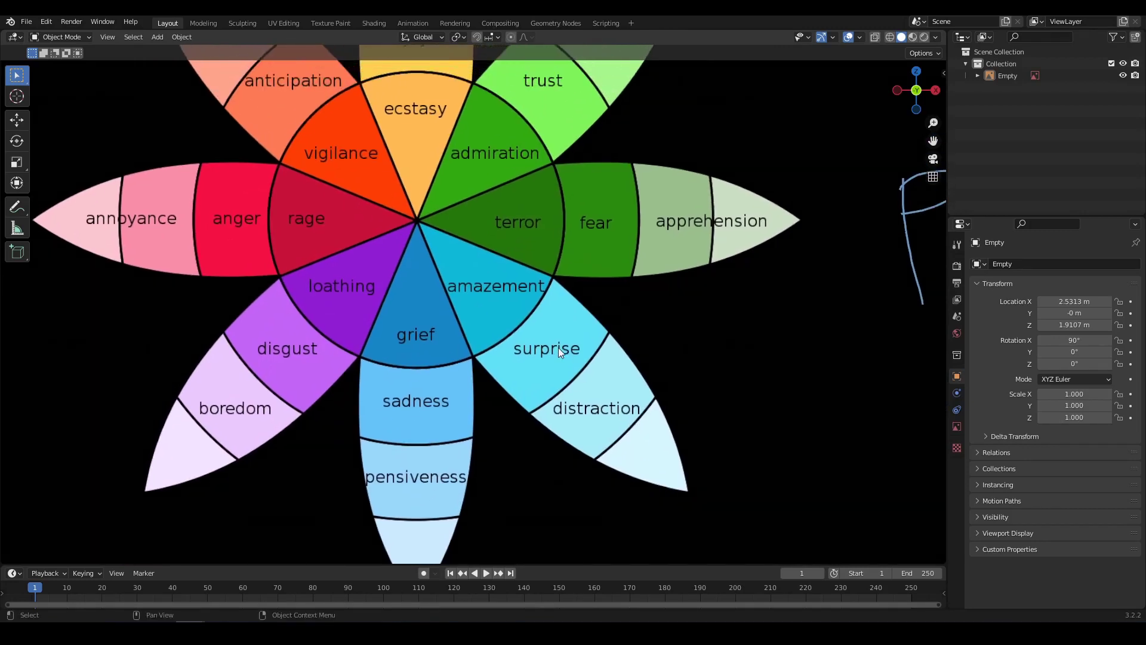
pyautogui.keyDown('shift'); pyautogui.moveTo(676, 214); pyautogui.dragTo(674, 277, button='middle'); pyautogui.keyUp('shift')
pyautogui.keyDown('shift'); pyautogui.moveTo(613, 229); pyautogui.dragTo(615, 320, button='middle'); pyautogui.keyUp('shift')
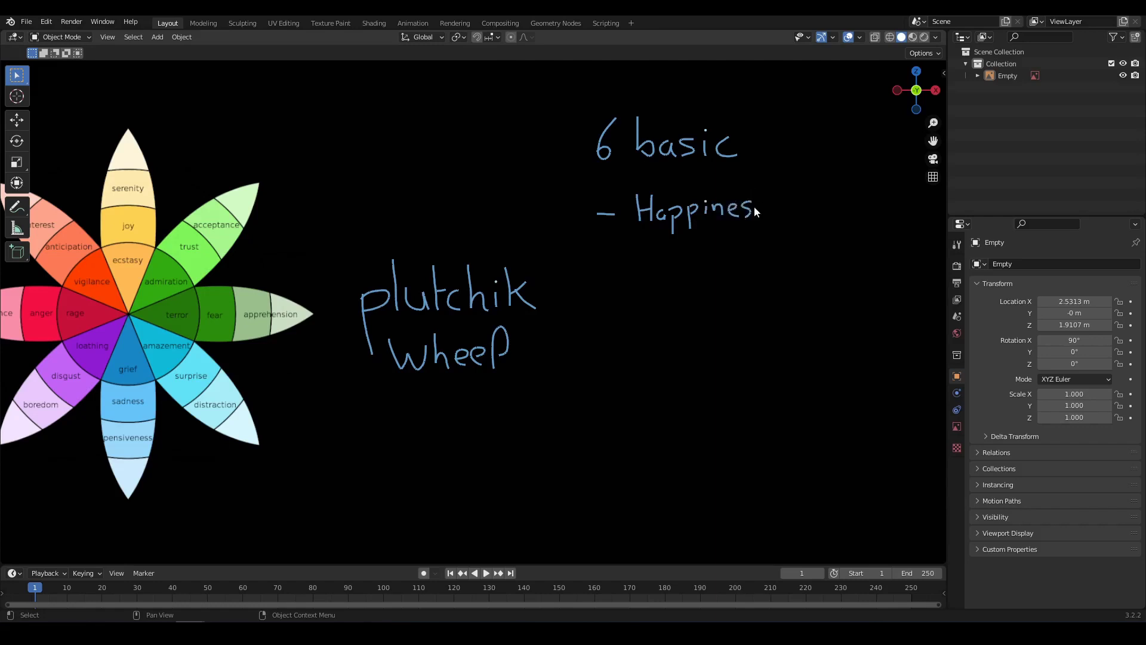
pyautogui.moveTo(697, 258); pyautogui.dragTo(738, 261)
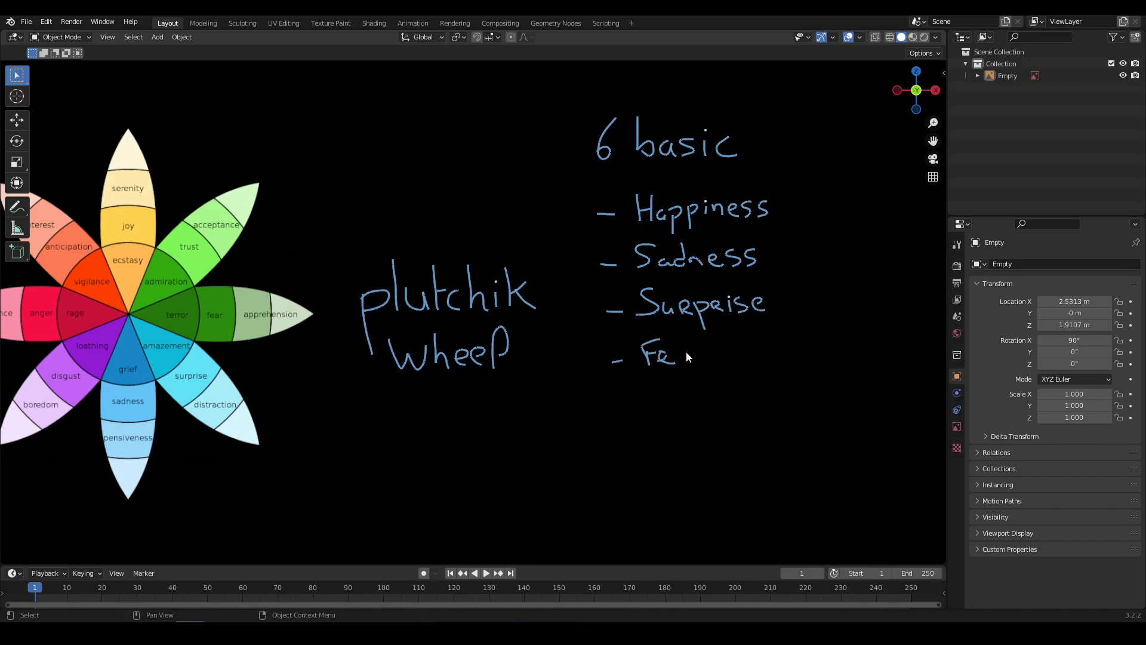
pyautogui.moveTo(678, 397); pyautogui.dragTo(704, 405)
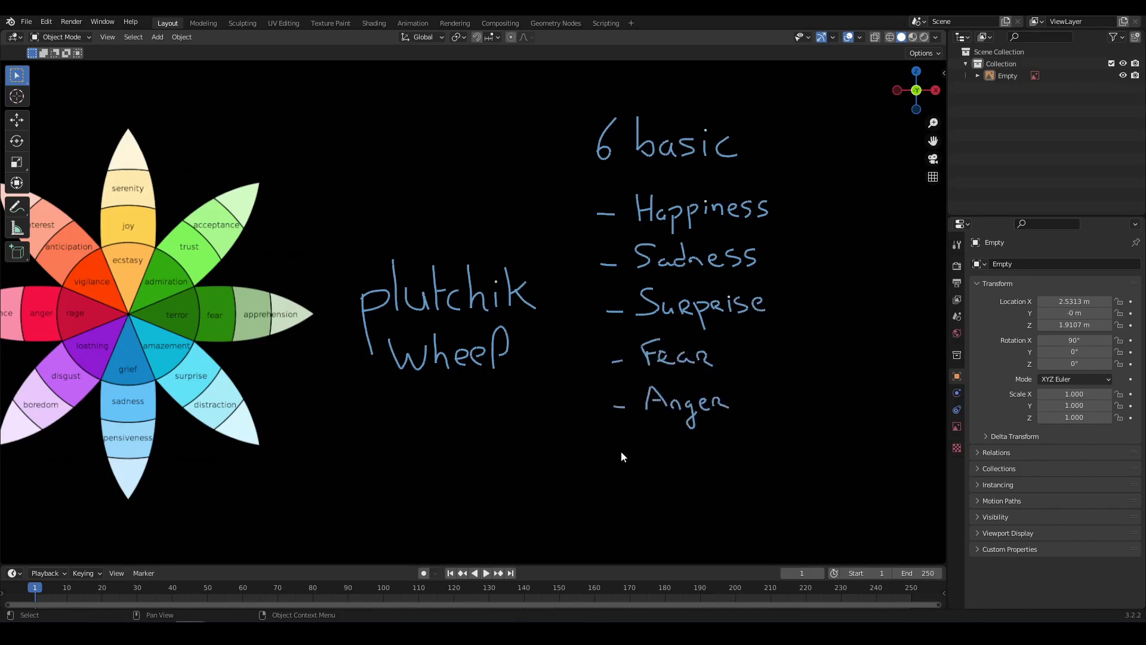
pyautogui.moveTo(644, 431)
pyautogui.mouseDown()
pyautogui.moveTo(655, 452)
pyautogui.moveTo(742, 448)
pyautogui.mouseUp()
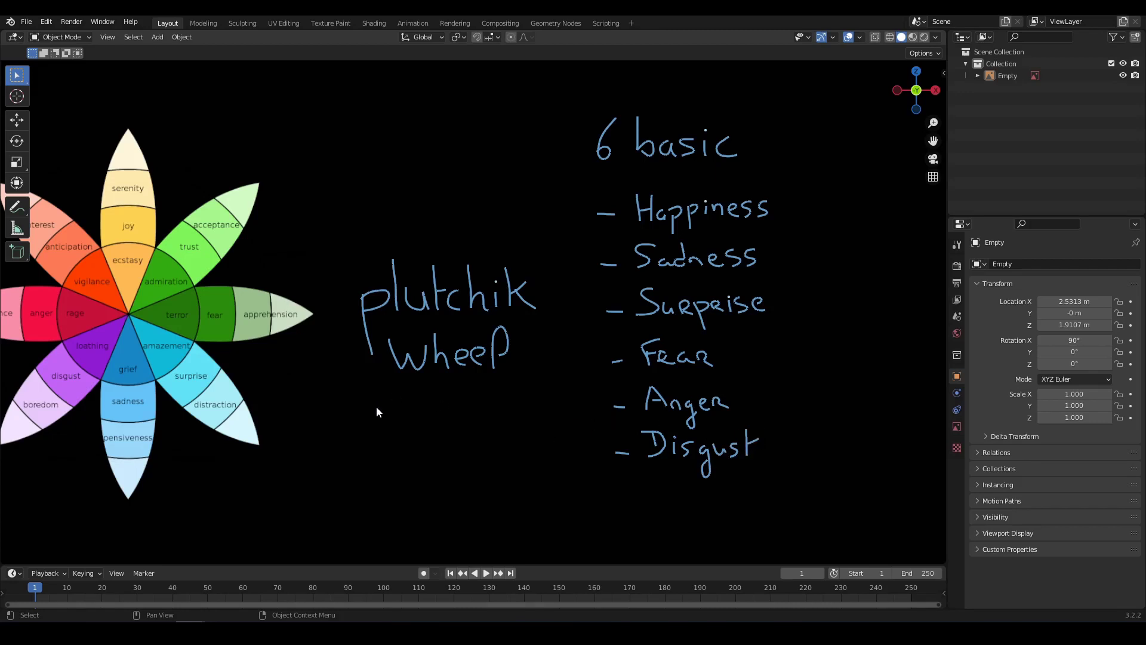
pyautogui.moveTo(376, 406); pyautogui.dragTo(489, 410, button='middle')
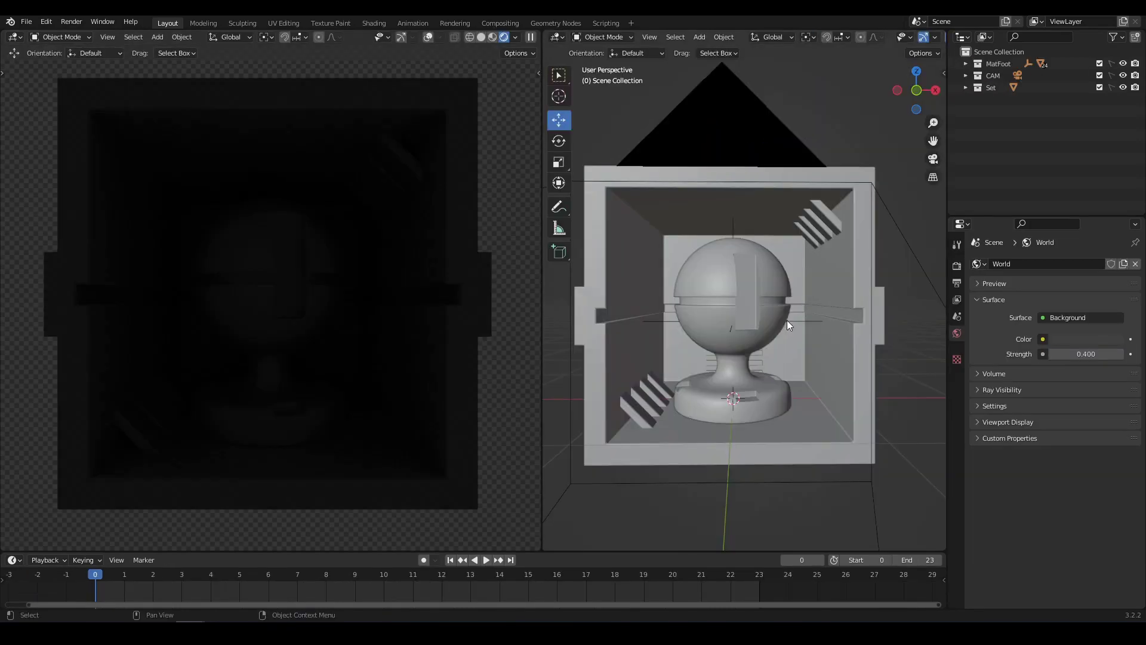
# Add a point light to the test object scene and move it about -0.58 m along Y, towards the box's open front
pyautogui.moveTo(773, 327); pyautogui.dragTo(781, 324, button='middle')
pyautogui.hotkey('shift', 'a')
pyautogui.moveTo(760, 362)
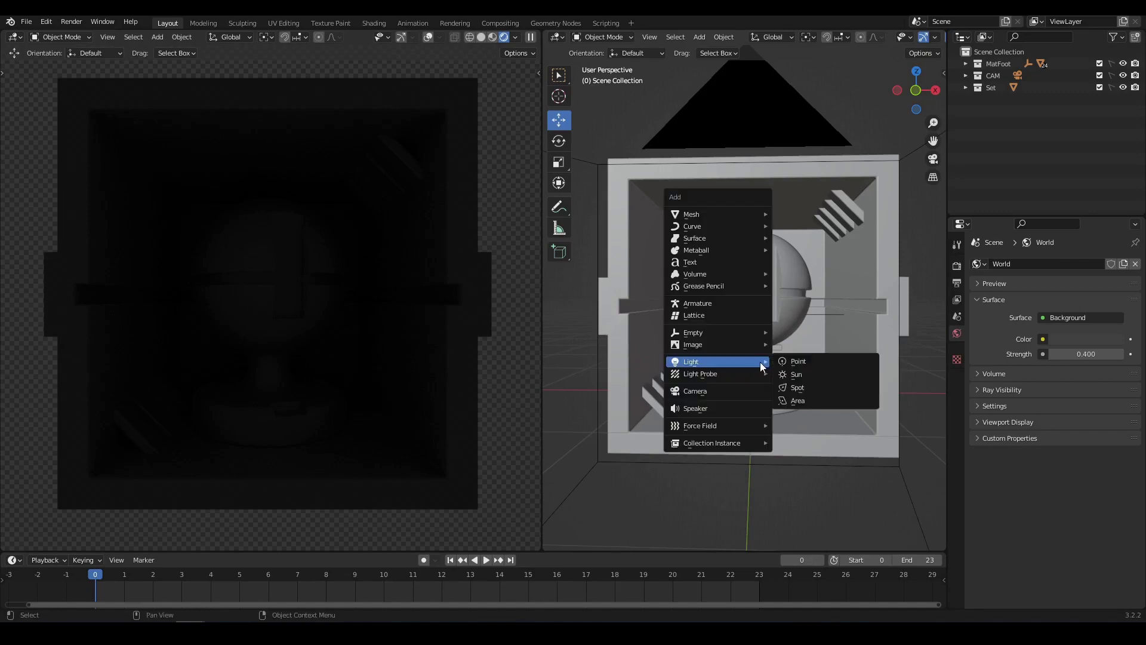
pyautogui.click(804, 363)
pyautogui.moveTo(714, 361); pyautogui.dragTo(833, 356, button='middle')
pyautogui.press('g')
pyautogui.press('y')
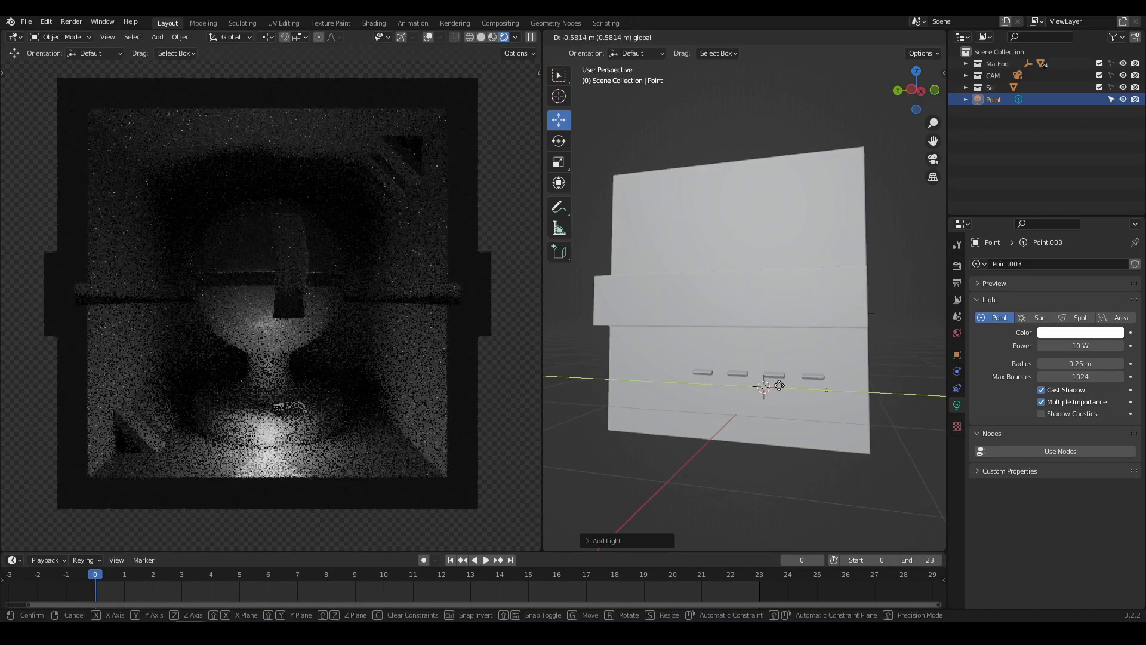
pyautogui.click(779, 385)
pyautogui.moveTo(780, 385)
pyautogui.mouseDown(button='middle')
pyautogui.moveTo(767, 403)
pyautogui.moveTo(719, 403)
pyautogui.moveTo(766, 395)
pyautogui.mouseUp(button='middle')
# Change the light's type to Spot and rotate it about 136° around global X to aim it up at the test object
pyautogui.click(1078, 317)
pyautogui.moveTo(847, 352); pyautogui.dragTo(839, 387, button='middle')
pyautogui.press('g')
pyautogui.press('x')
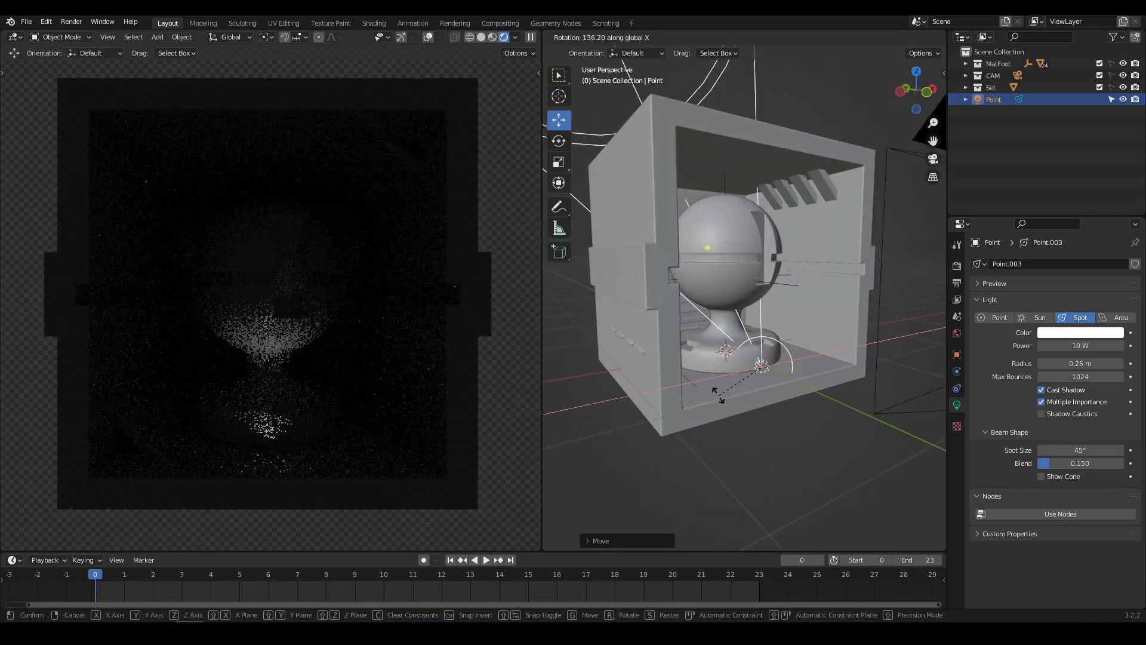
pyautogui.click(716, 385)
pyautogui.moveTo(715, 375); pyautogui.dragTo(790, 386, button='middle')
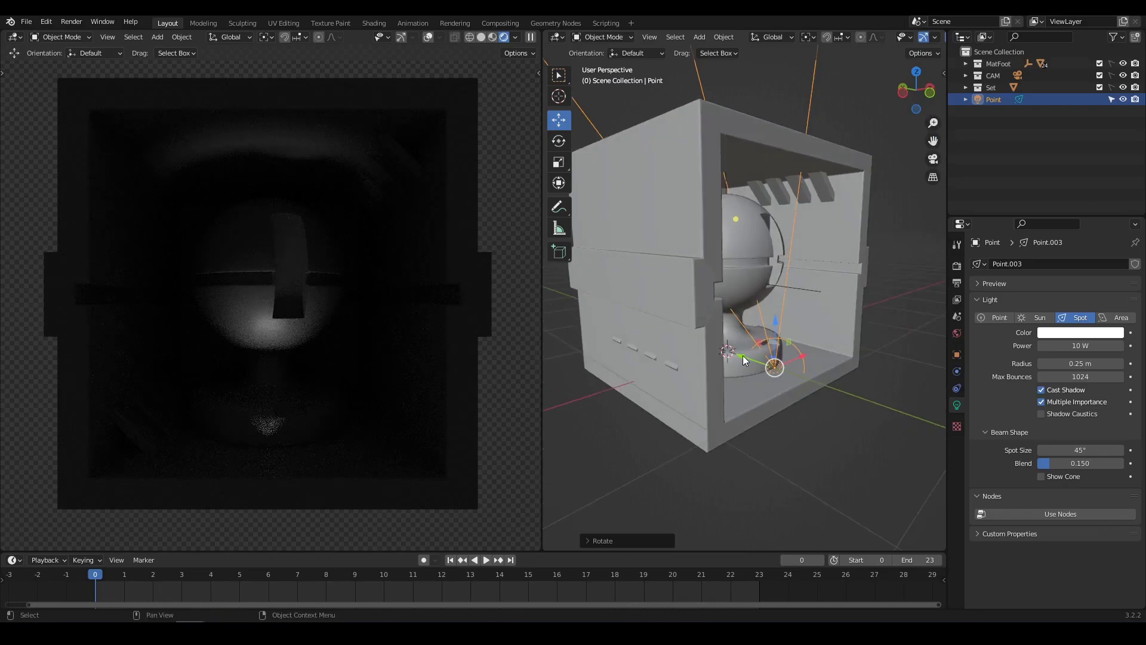
# Move the spotlight closer to the box's open front and rotate it about -23° around global X
pyautogui.press('g')
pyautogui.click(770, 366)
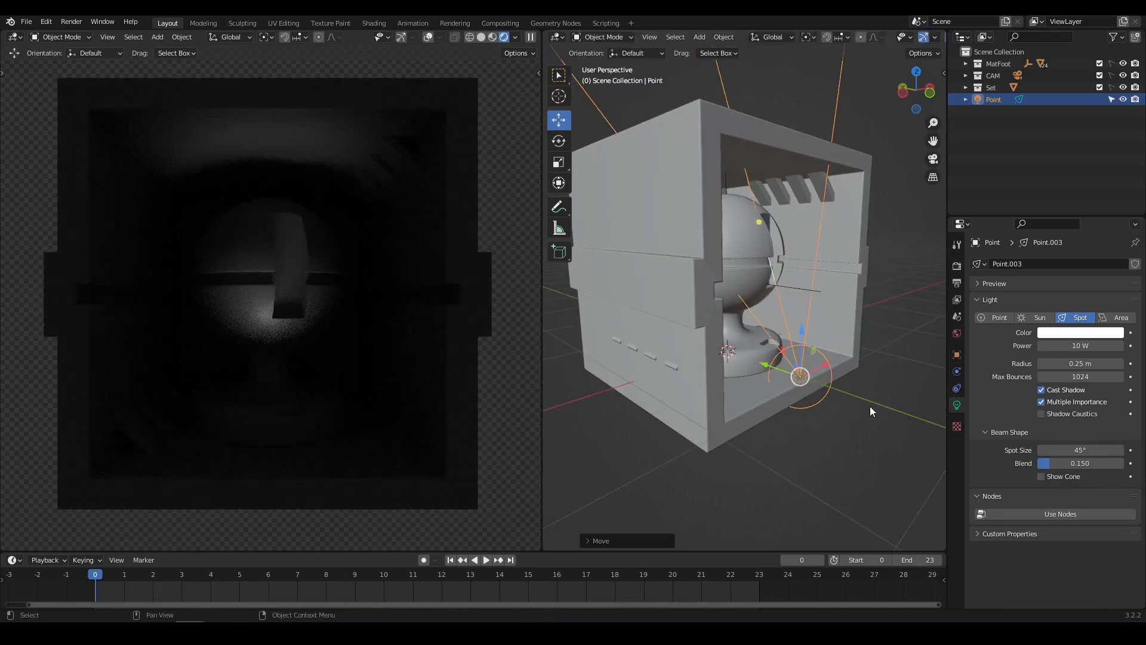
pyautogui.press('r')
pyautogui.press('x')
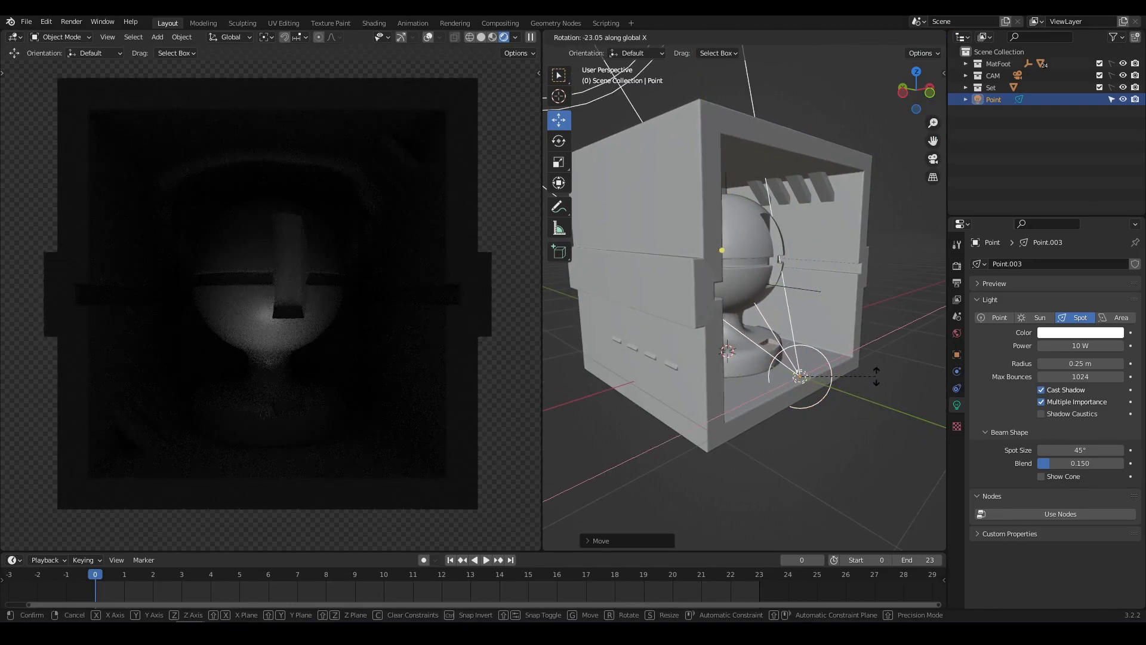
pyautogui.click(824, 373)
pyautogui.moveTo(824, 373); pyautogui.dragTo(776, 377, button='middle')
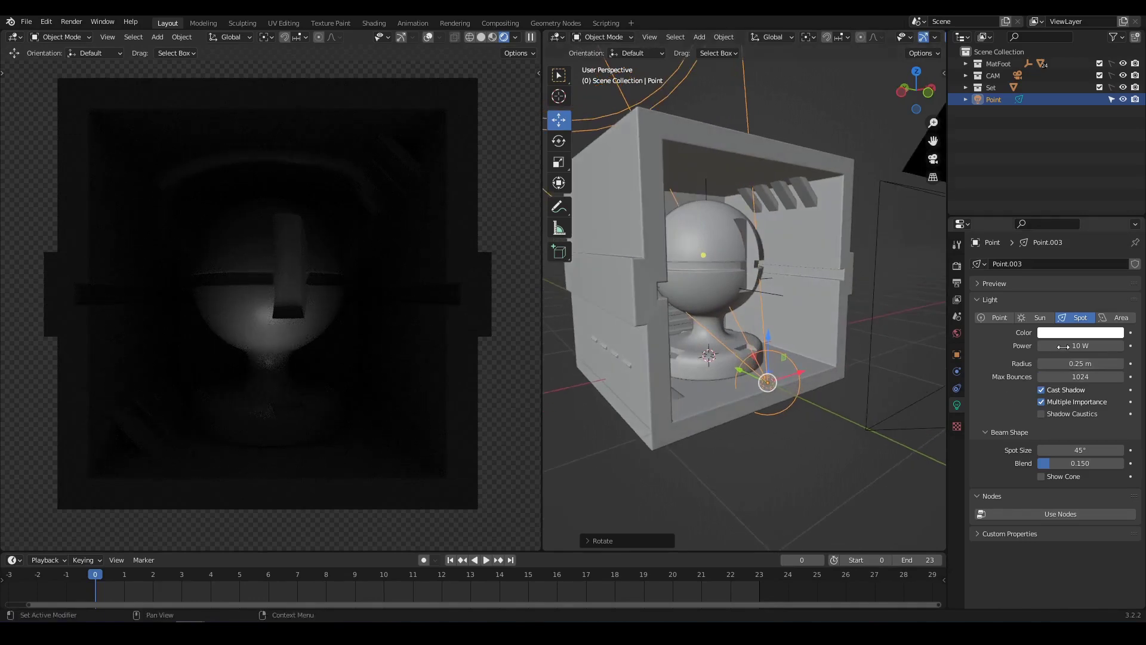
# Widen the spotlight's spot size to 84.4° and move it farther forward, out of the box's opening
pyautogui.moveTo(1070, 364); pyautogui.dragTo(1099, 364)
pyautogui.rightClick(1069, 363)
pyautogui.moveTo(1069, 450); pyautogui.dragTo(1110, 450)
pyautogui.moveTo(666, 407); pyautogui.dragTo(763, 381, button='middle')
pyautogui.moveTo(769, 363); pyautogui.dragTo(821, 399)
pyautogui.moveTo(820, 394); pyautogui.dragTo(756, 401, button='middle')
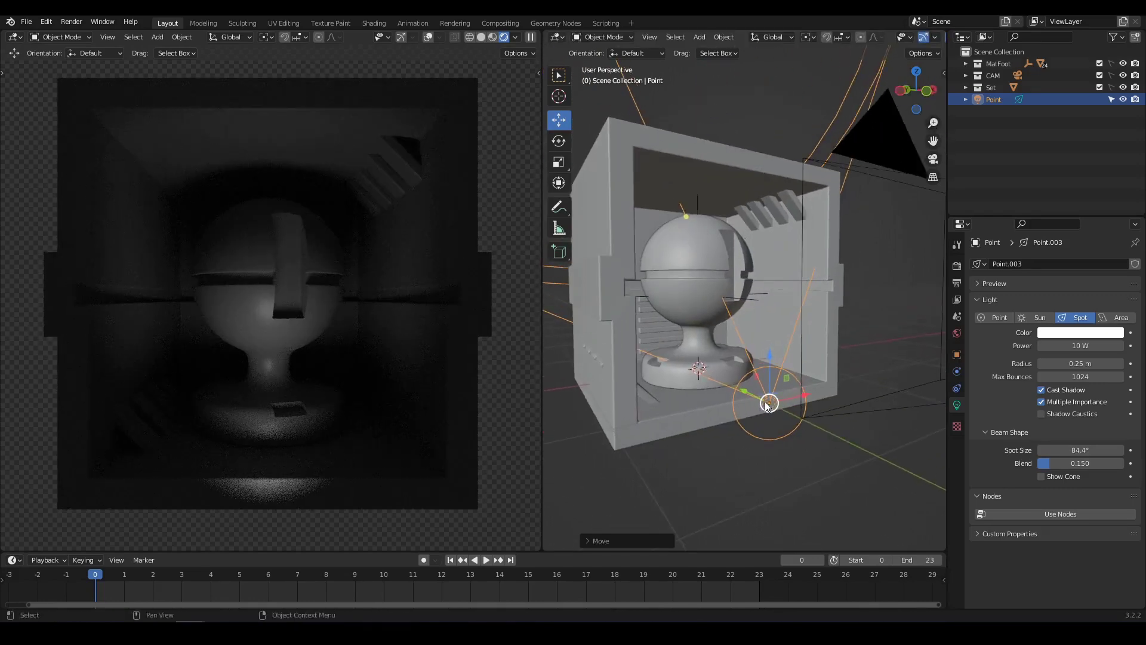
# Raise the spotlight slightly and tilt its beam further upward around global X
pyautogui.moveTo(770, 356); pyautogui.dragTo(771, 341)
pyautogui.moveTo(802, 384); pyautogui.dragTo(711, 386, button='middle')
pyautogui.press('r')
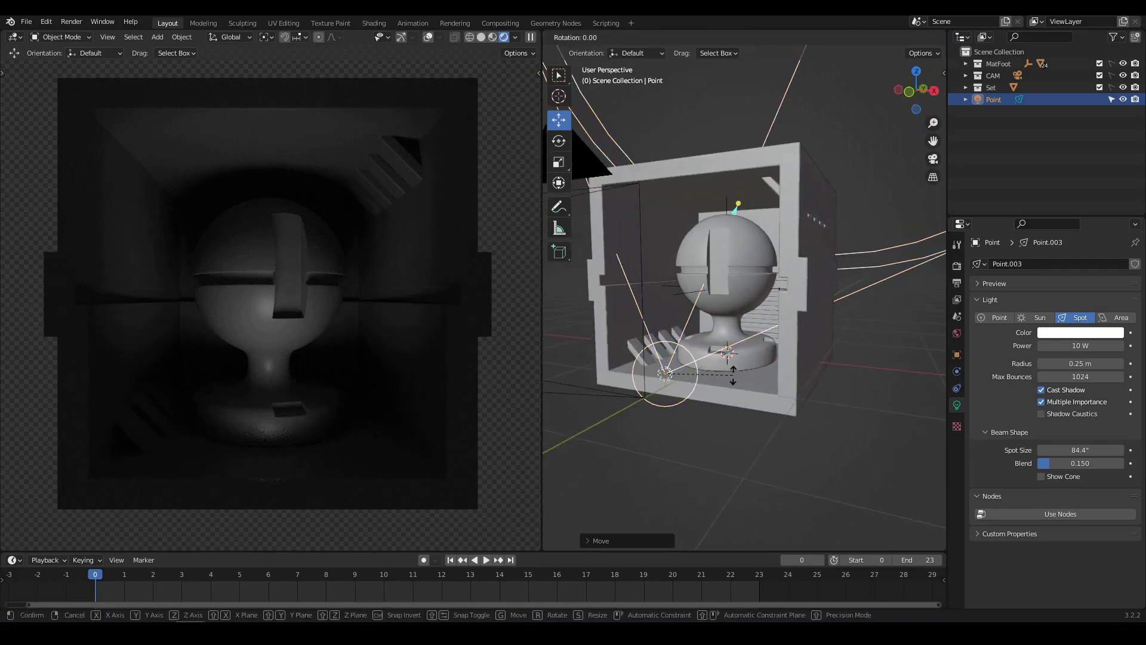
pyautogui.press('x')
pyautogui.click(723, 339)
# Move the spotlight back along Y towards the test object and lower it along Z
pyautogui.moveTo(711, 360); pyautogui.dragTo(812, 350, button='middle')
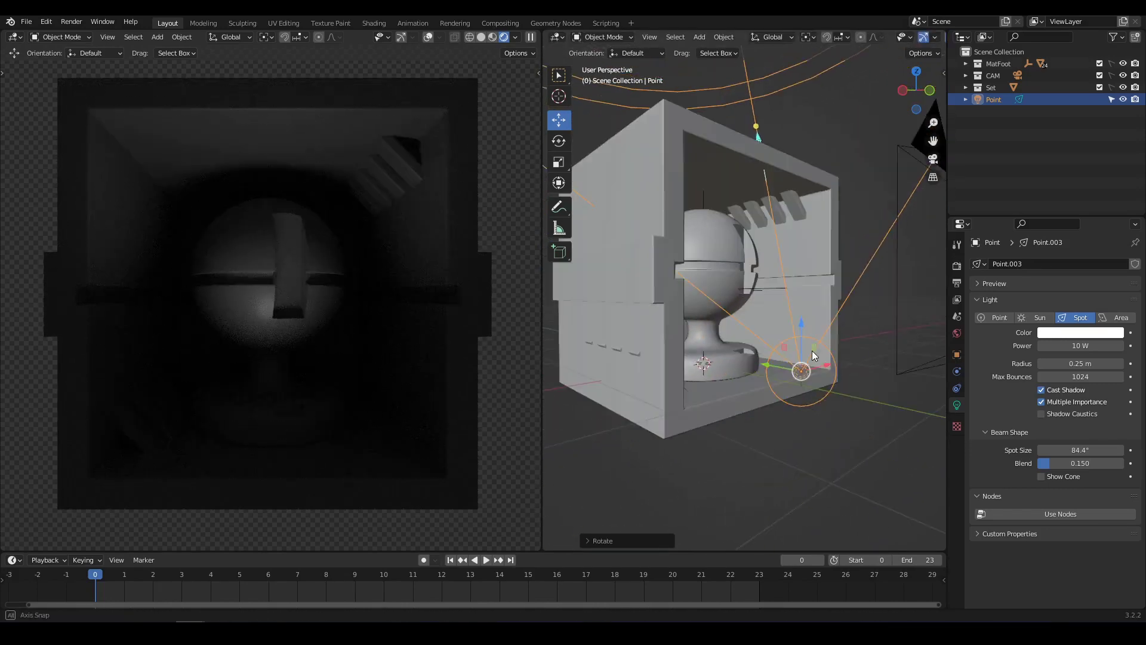
pyautogui.moveTo(768, 363); pyautogui.dragTo(733, 357)
pyautogui.moveTo(761, 321); pyautogui.dragTo(740, 359, button='middle')
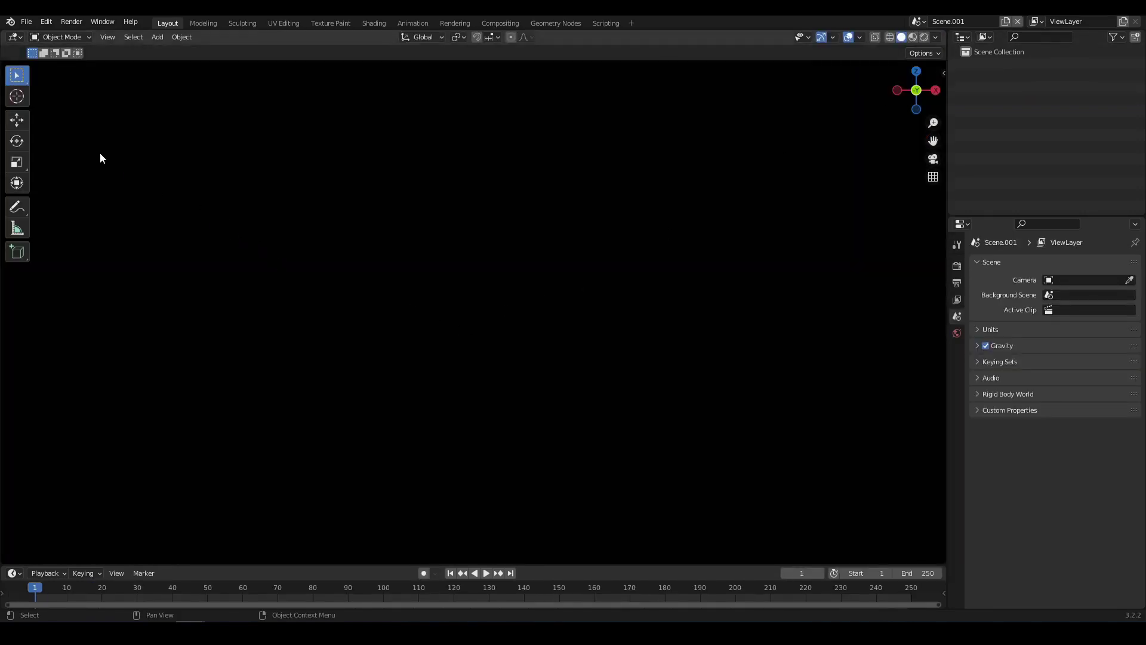
# In an empty scene, handwrite a mood list with melancholy, bitersweet, nostalgic, dramatic and adventure, and start a second column with sentimental
pyautogui.moveTo(92, 153); pyautogui.dragTo(166, 158)
pyautogui.moveTo(193, 124); pyautogui.dragTo(192, 161)
pyautogui.moveTo(252, 132); pyautogui.dragTo(264, 160)
pyautogui.moveTo(302, 149); pyautogui.dragTo(286, 185)
pyautogui.moveTo(96, 241); pyautogui.dragTo(106, 238)
pyautogui.moveTo(128, 197); pyautogui.dragTo(130, 243)
pyautogui.moveTo(158, 209); pyautogui.dragTo(159, 235)
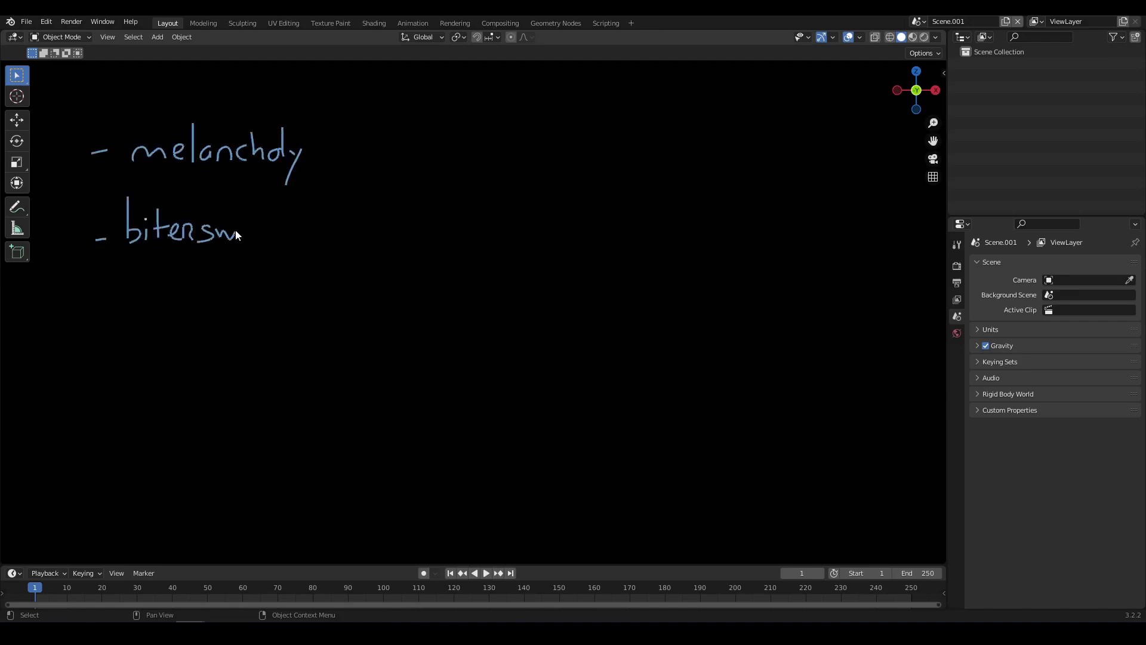
pyautogui.moveTo(239, 229)
pyautogui.mouseDown()
pyautogui.moveTo(152, 298)
pyautogui.moveTo(231, 309)
pyautogui.moveTo(195, 366)
pyautogui.moveTo(248, 376)
pyautogui.moveTo(170, 429)
pyautogui.moveTo(260, 439)
pyautogui.moveTo(477, 148)
pyautogui.moveTo(615, 149)
pyautogui.mouseUp()
# Complete the second column of the mood list with humorous, romantic, weird and horror
pyautogui.moveTo(432, 220); pyautogui.dragTo(534, 220)
pyautogui.moveTo(612, 216)
pyautogui.mouseDown()
pyautogui.moveTo(499, 277)
pyautogui.moveTo(600, 273)
pyautogui.moveTo(515, 335)
pyautogui.moveTo(551, 352)
pyautogui.mouseUp()
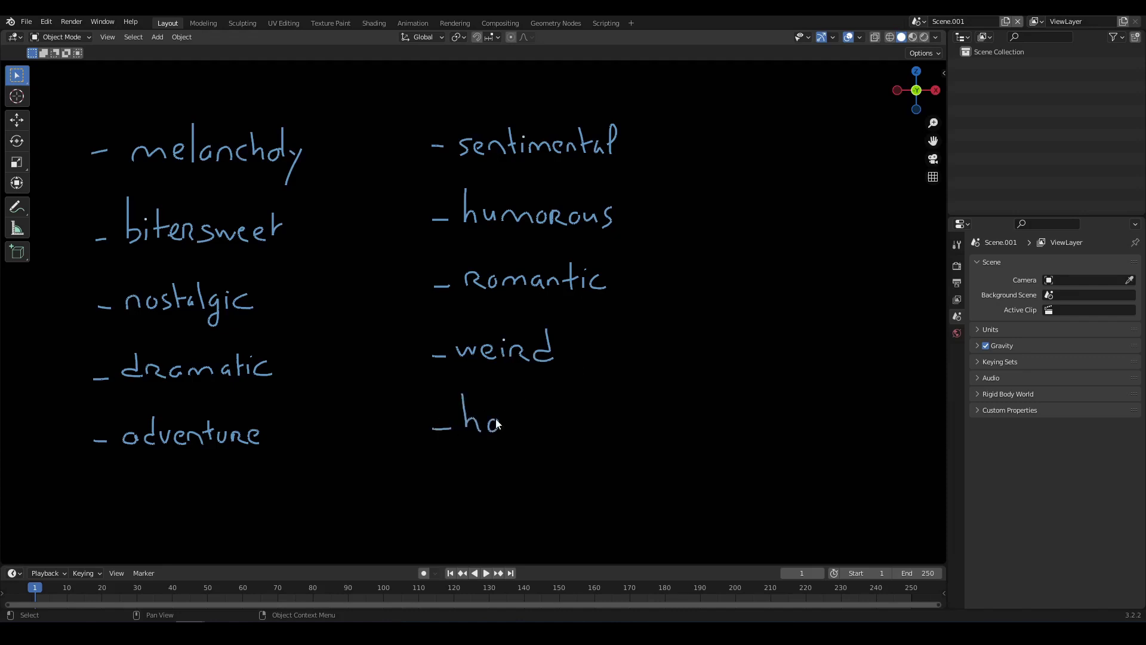
pyautogui.moveTo(510, 420); pyautogui.dragTo(602, 428)
pyautogui.keyDown('shift'); pyautogui.moveTo(602, 428); pyautogui.dragTo(676, 438, button='middle'); pyautogui.keyUp('shift')
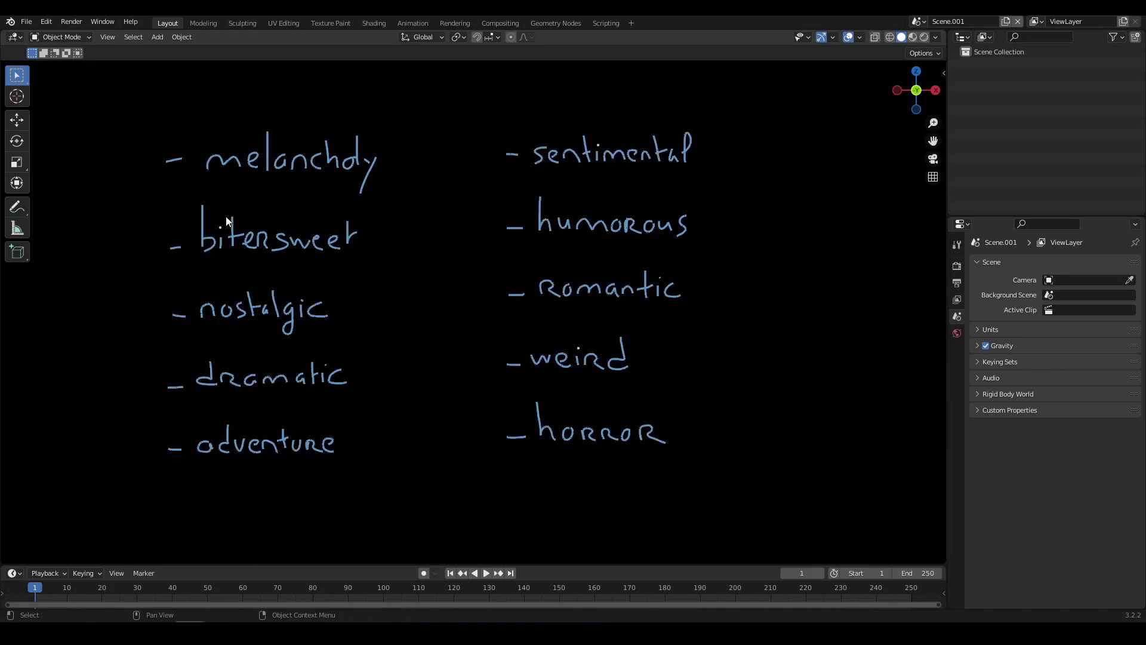
# Correct the handwritten "bitersweet" to "bittersweet" by drawing in the missing second t
pyautogui.moveTo(227, 218)
pyautogui.mouseDown()
pyautogui.moveTo(225, 248)
pyautogui.moveTo(236, 228)
pyautogui.mouseUp()
pyautogui.hotkey('ctrl', 'z')
pyautogui.moveTo(226, 215); pyautogui.dragTo(228, 244)
pyautogui.moveTo(221, 231); pyautogui.dragTo(240, 221)
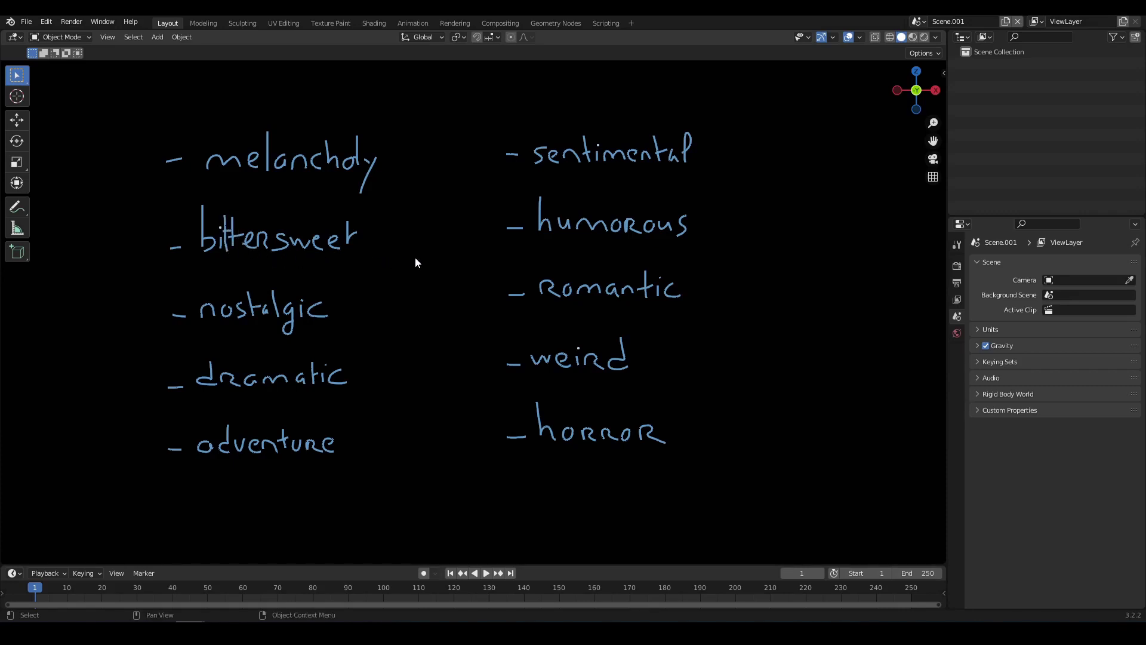